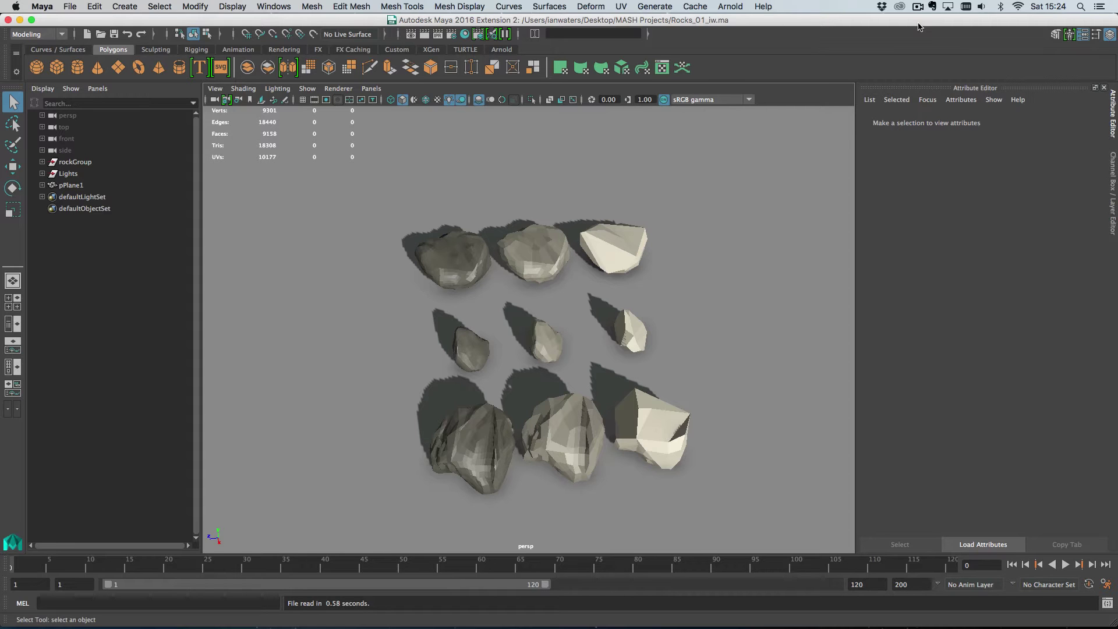
Step: In the Create MASH Network options, set Geometry Type to Mesh and close the window
click(124, 7)
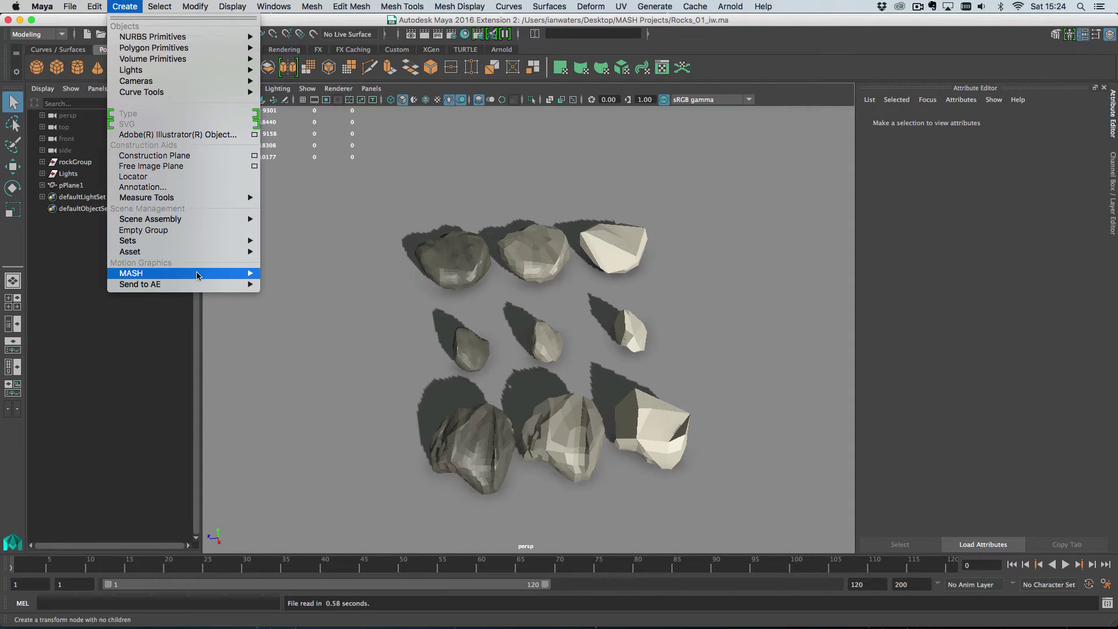
mouse_move(245, 273)
click(374, 280)
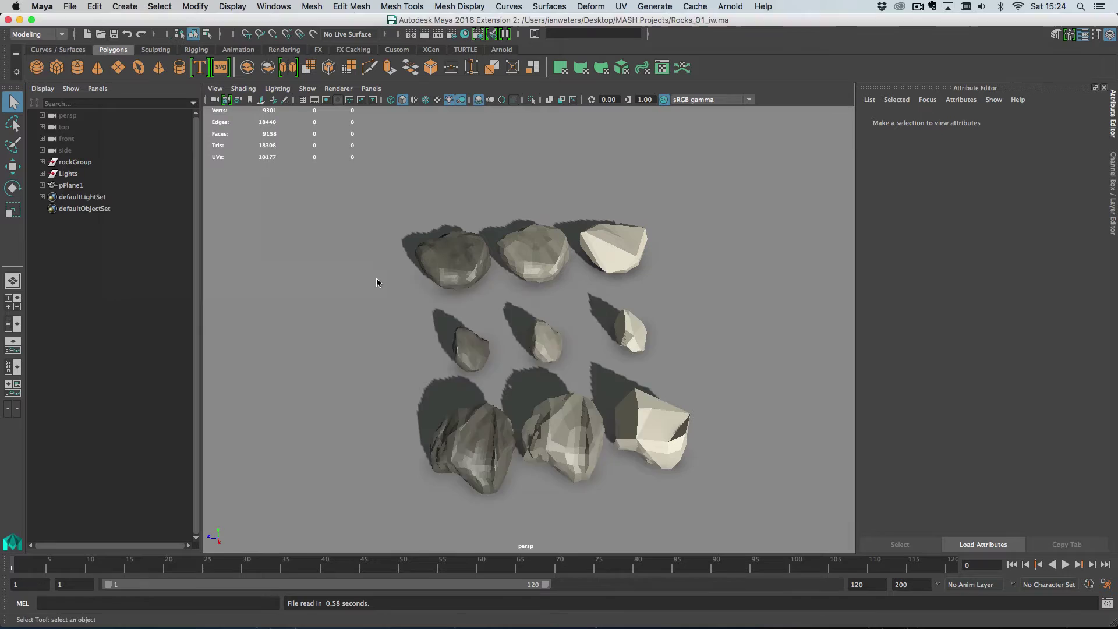
click(540, 336)
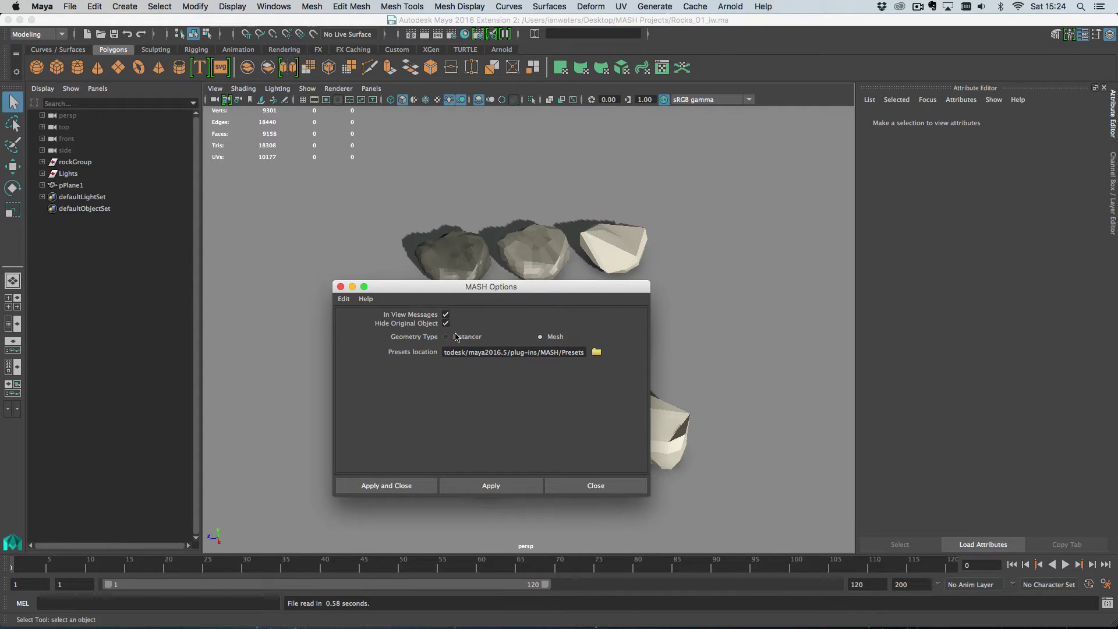
click(341, 286)
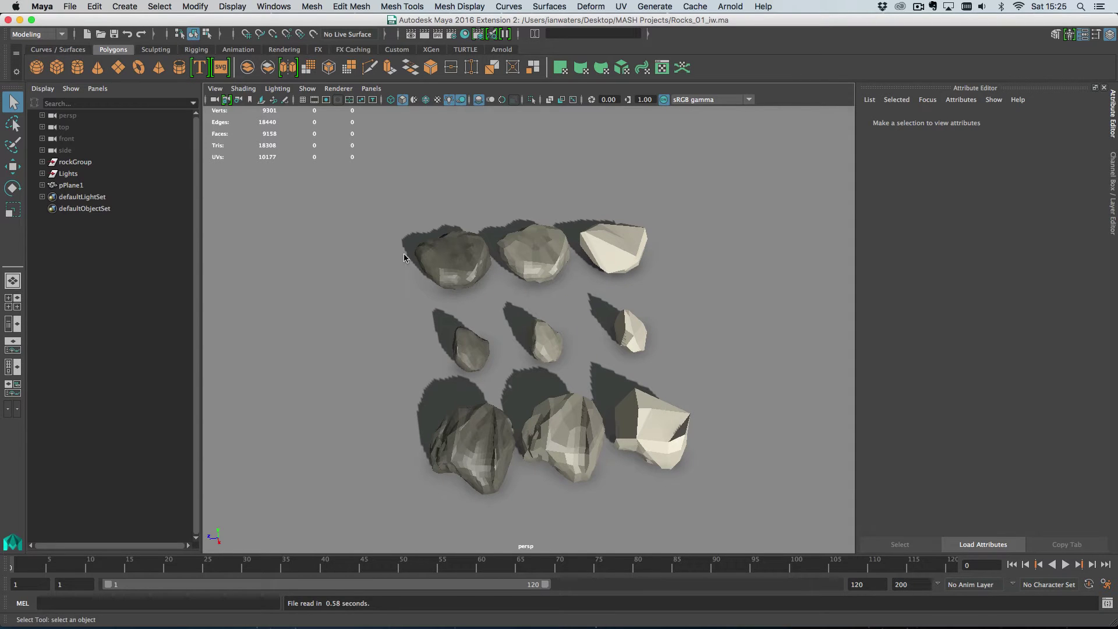
Step: Try out different selections among the rocks in the grid
click(455, 253)
key(Right)
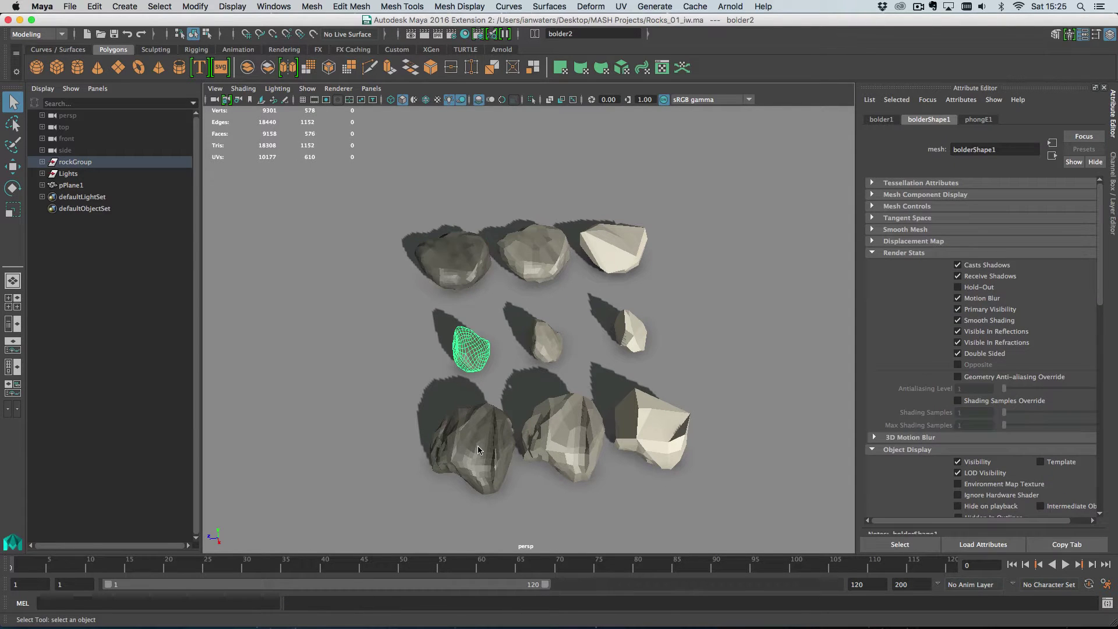
key(Right)
click(447, 263)
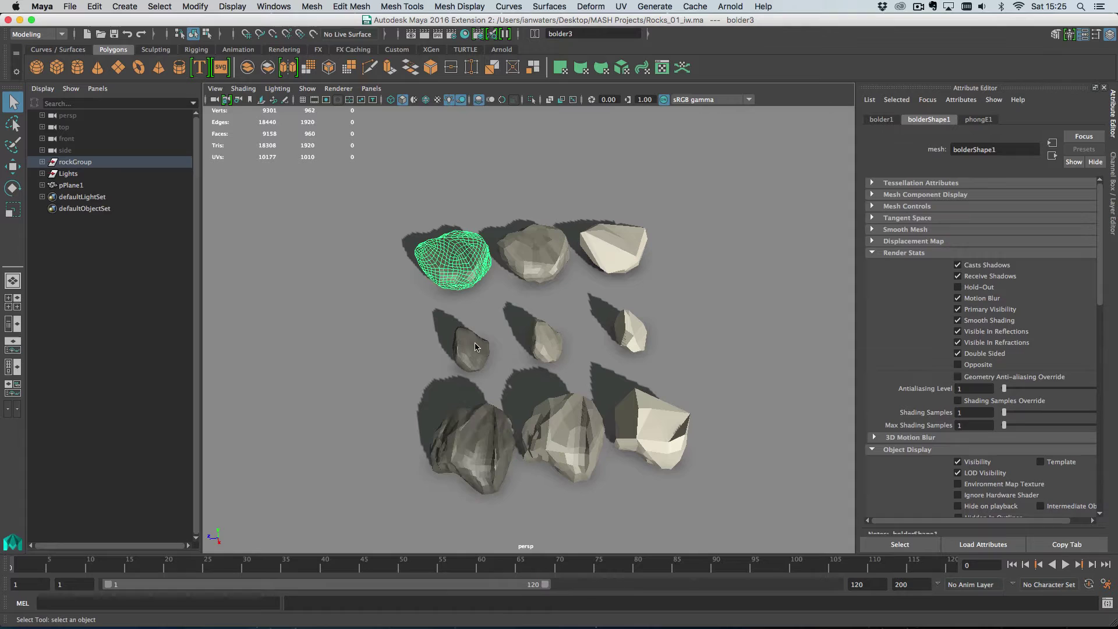
shift+click(483, 442)
click(562, 444)
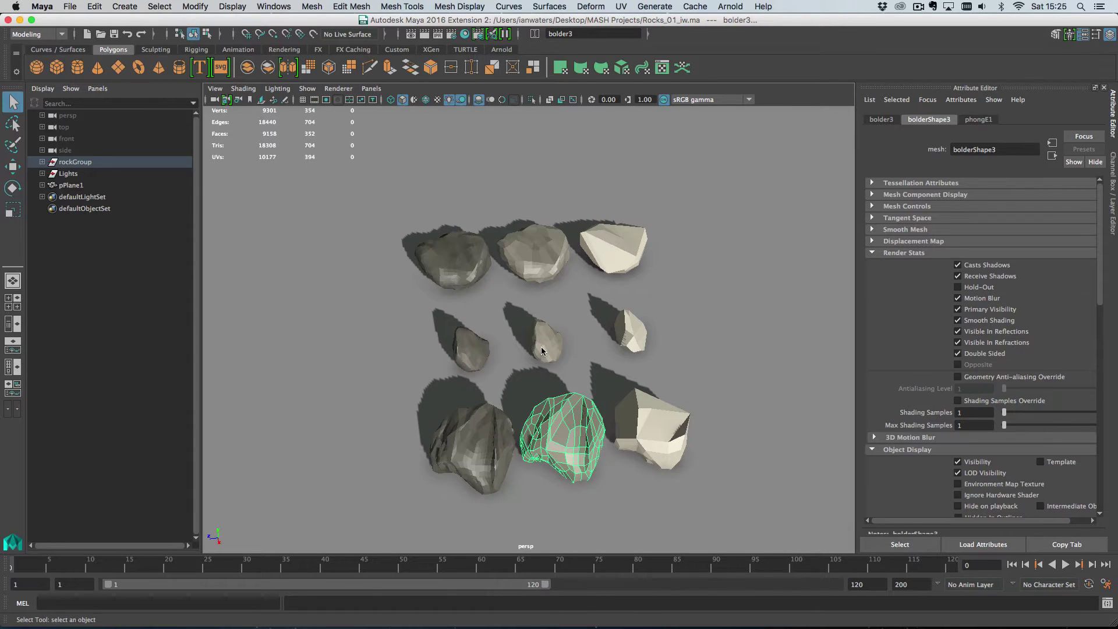
shift+click(540, 347)
shift+click(565, 250)
click(605, 252)
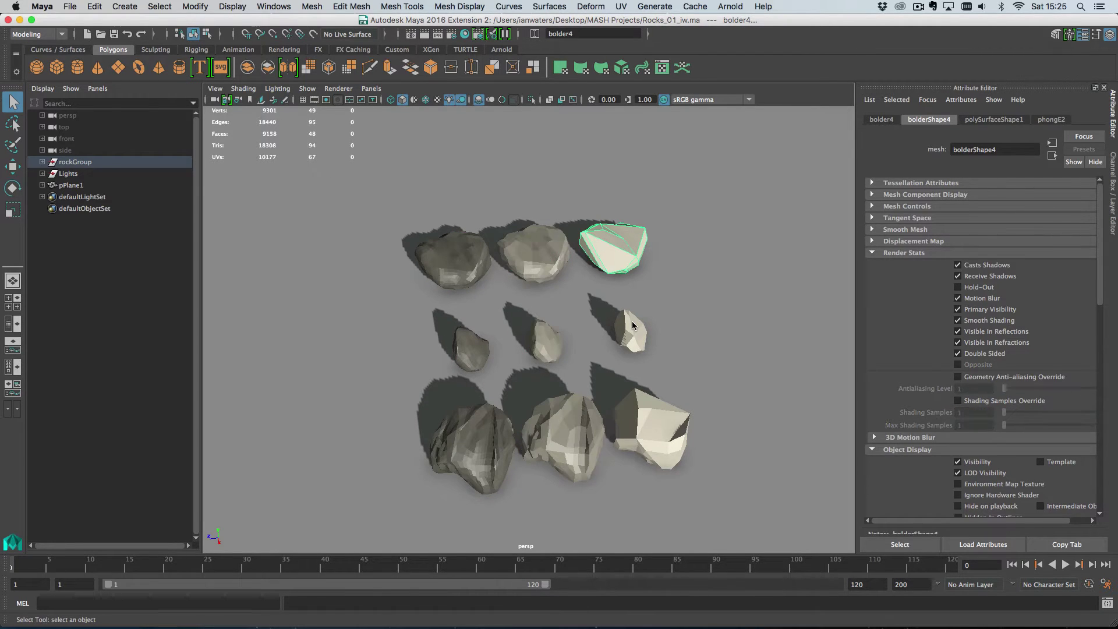
shift+click(657, 429)
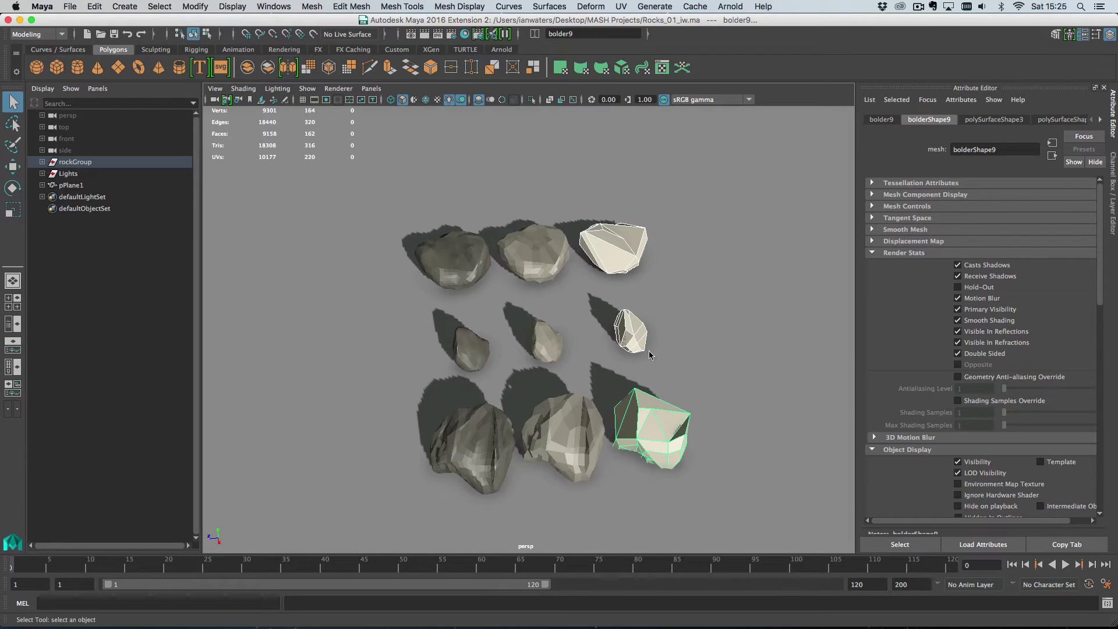
Step: Select the top-left, middle-left and bottom-left rocks, then bring up the Create > MASH menu
click(446, 252)
shift+click(472, 347)
shift+click(477, 436)
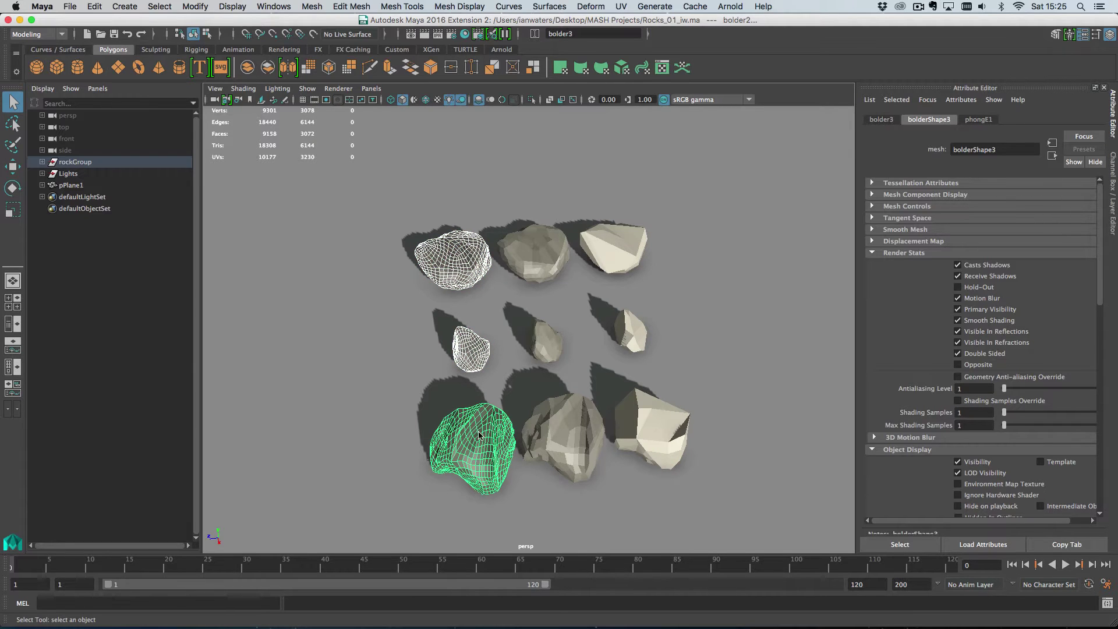
click(125, 7)
Step: Create a MASH network from the three selected rocks
mouse_move(212, 275)
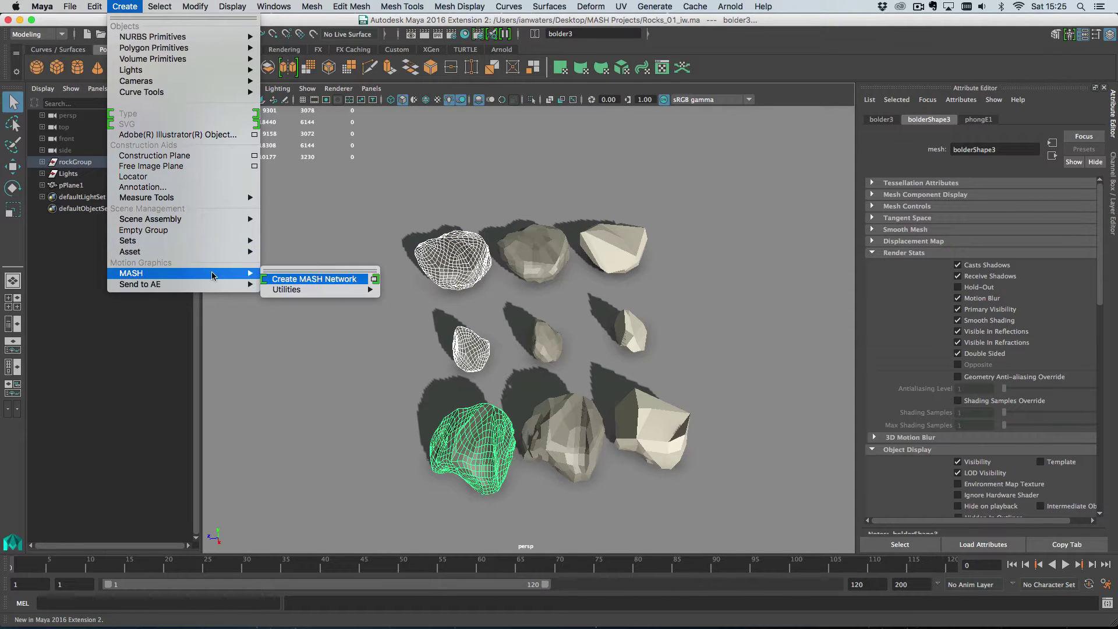
click(286, 279)
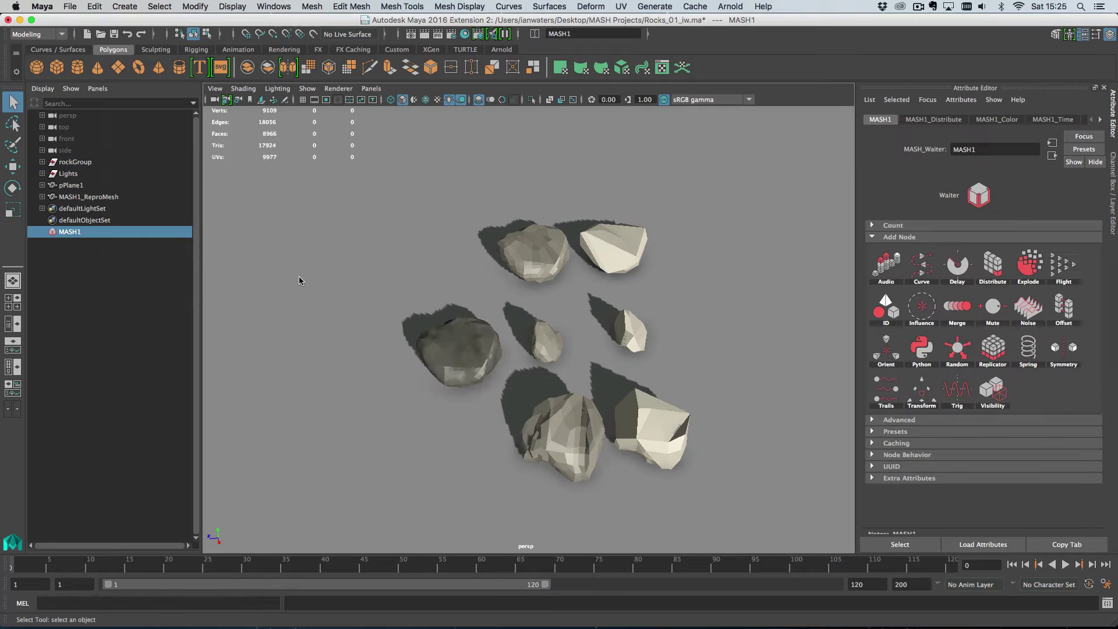
alt+drag(555, 455, 534, 380)
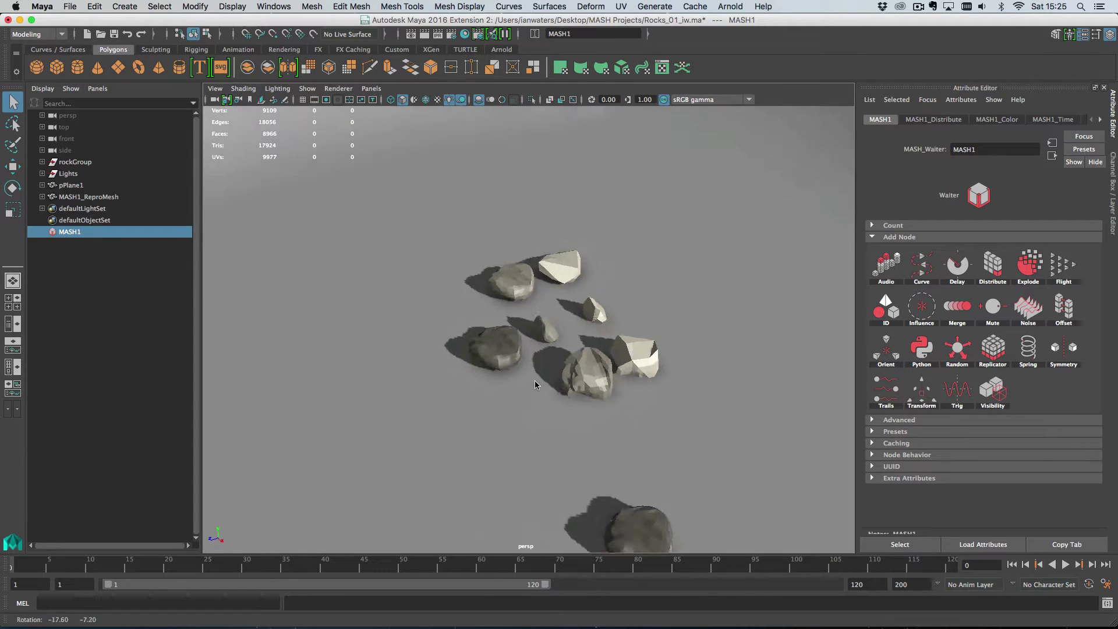
alt+right_drag(534, 379, 341, 312)
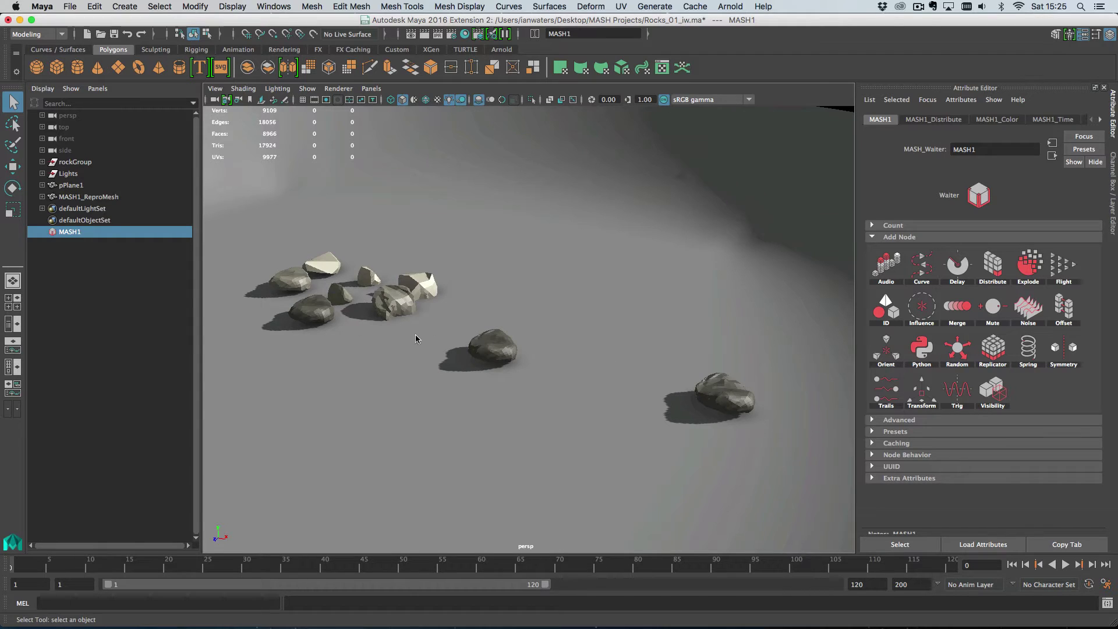
Step: In MASH1_Distribute, raise Number of Points to 100 and set Distance X to 0
click(932, 122)
drag(1013, 238, 1097, 241)
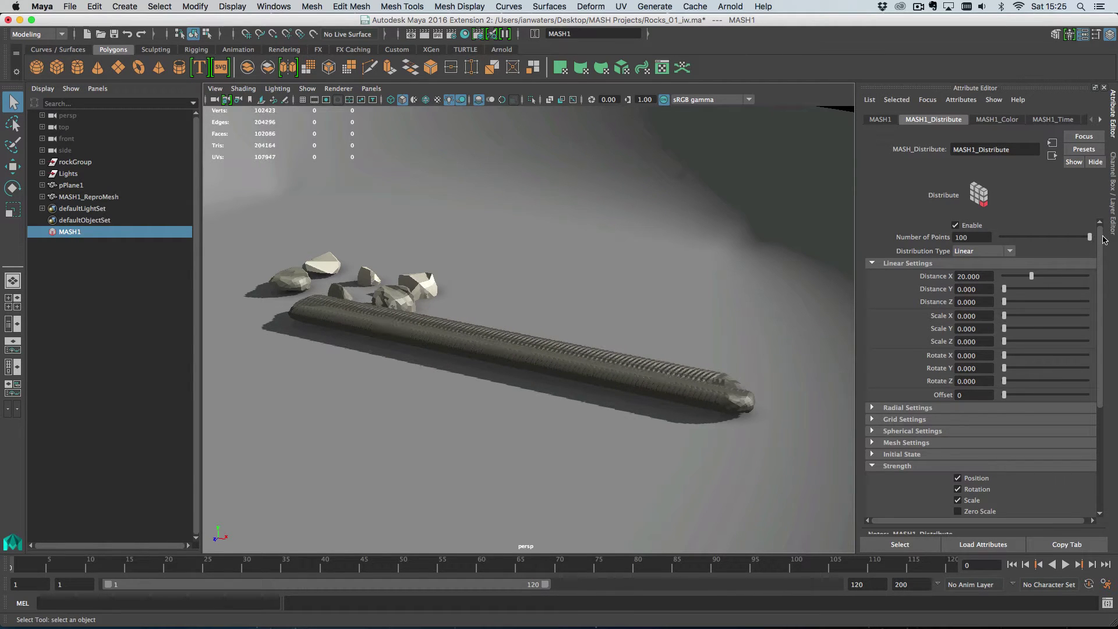
mouse_move(760, 400)
alt+mouse_down()
mouse_move(616, 407)
mouse_move(708, 412)
mouse_move(757, 396)
alt+mouse_up()
drag(1032, 280, 994, 278)
alt+drag(424, 290, 495, 340)
Step: Add a Random node to Position with Y disabled, minimum -20 and maximum 20
click(880, 119)
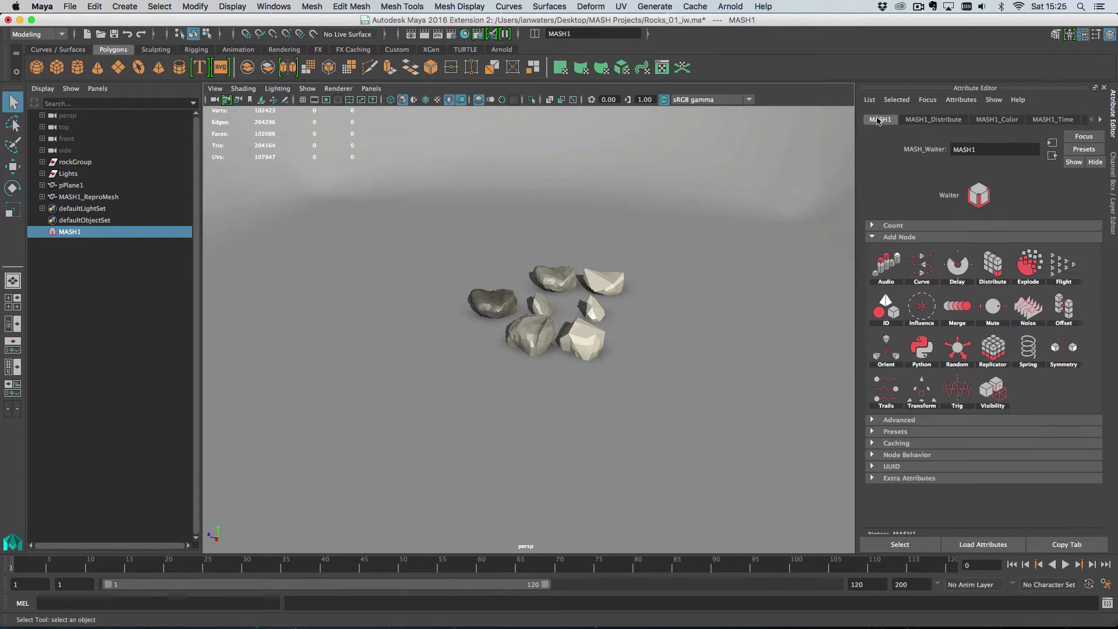
right_click(975, 349)
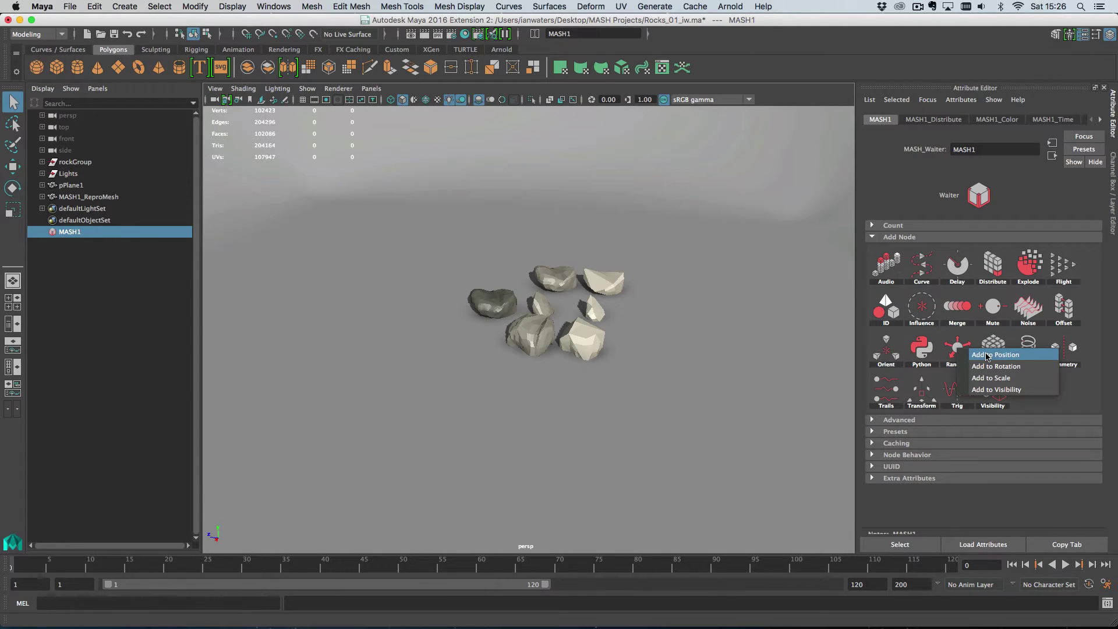
click(988, 355)
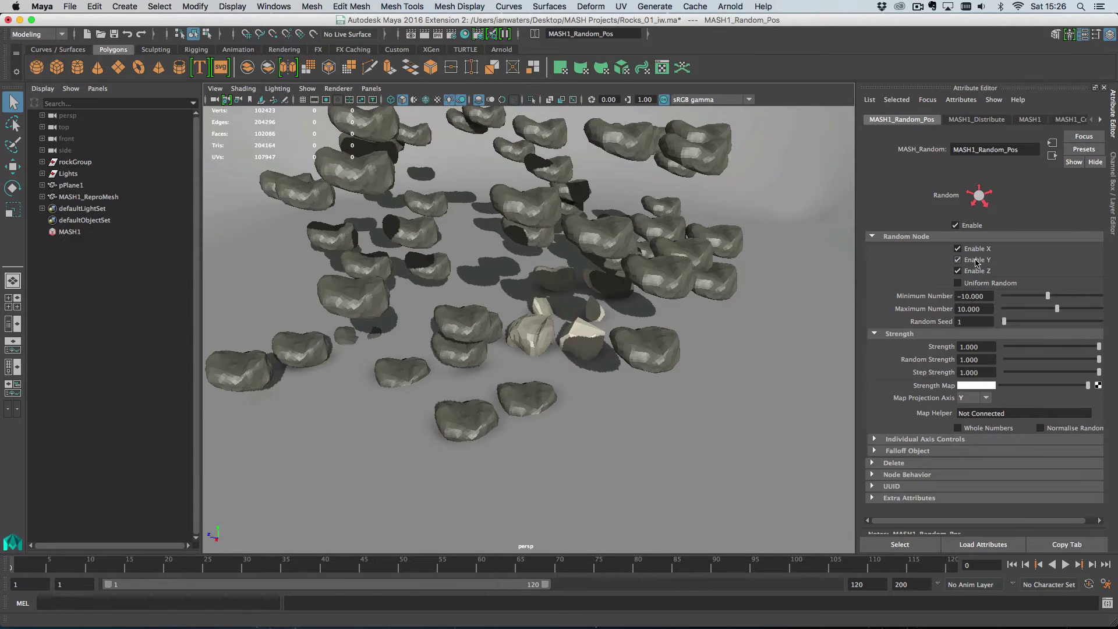
click(979, 262)
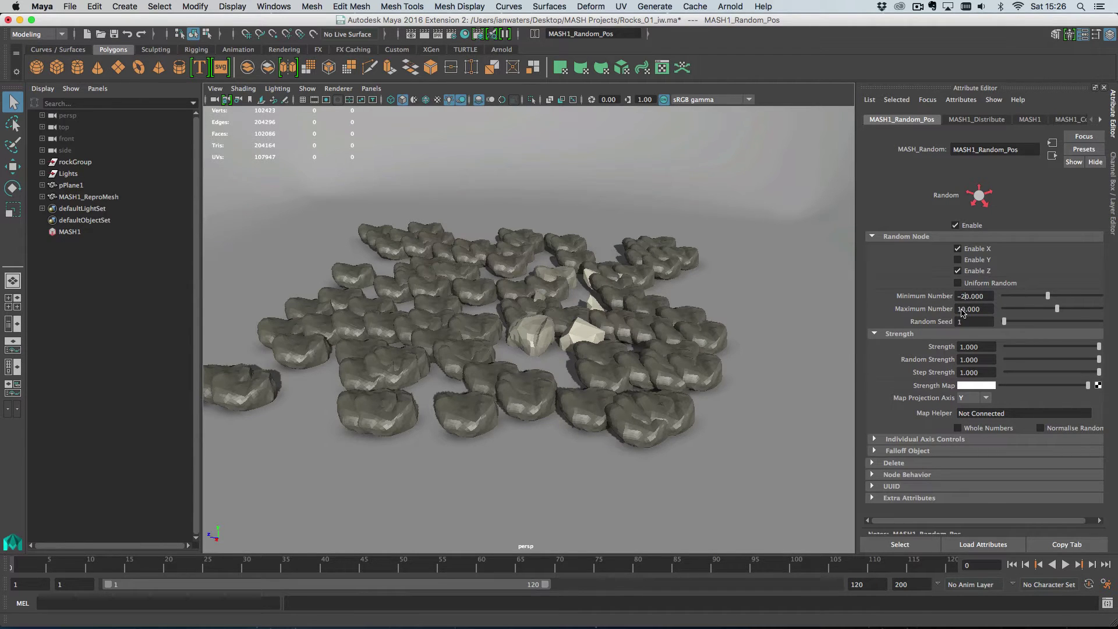
drag(962, 313, 956, 316)
text(2)
key(Return)
scroll(715, 304, down, 5)
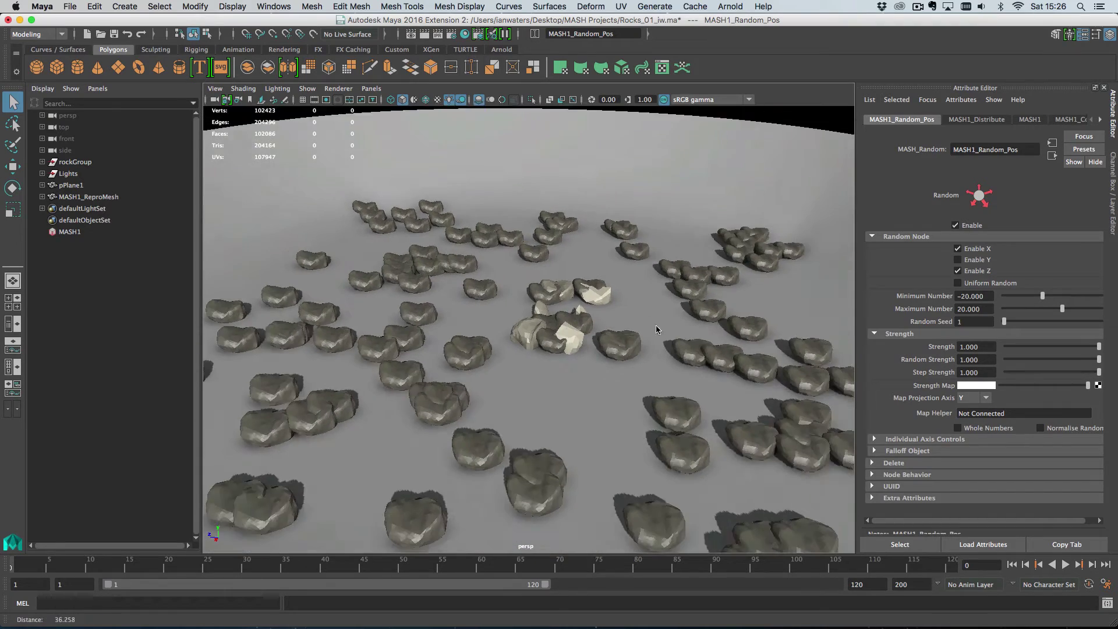
scroll(655, 325, down, 3)
mouse_move(656, 325)
alt+mouse_down()
mouse_move(574, 236)
mouse_move(580, 278)
mouse_move(706, 367)
mouse_move(634, 335)
mouse_move(701, 364)
mouse_move(645, 342)
alt+mouse_up()
scroll(580, 278, up, 5)
alt+middle_drag(645, 342, 683, 287)
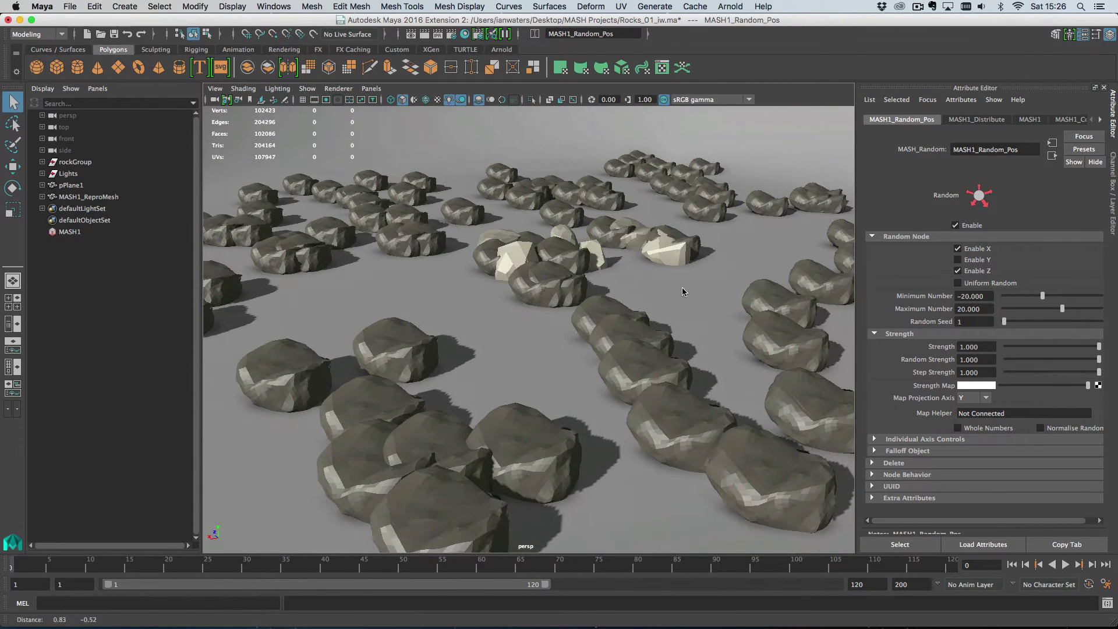
Step: Add a Random node to Rotation ranging from -100 to 100, then reselect MASH1
click(1024, 119)
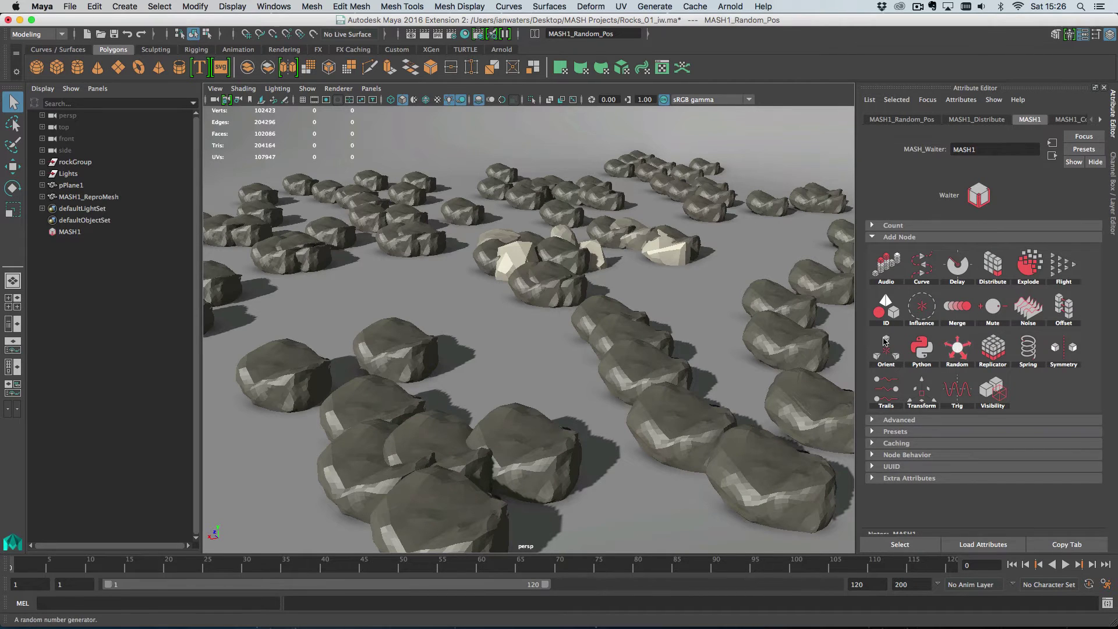
click(962, 348)
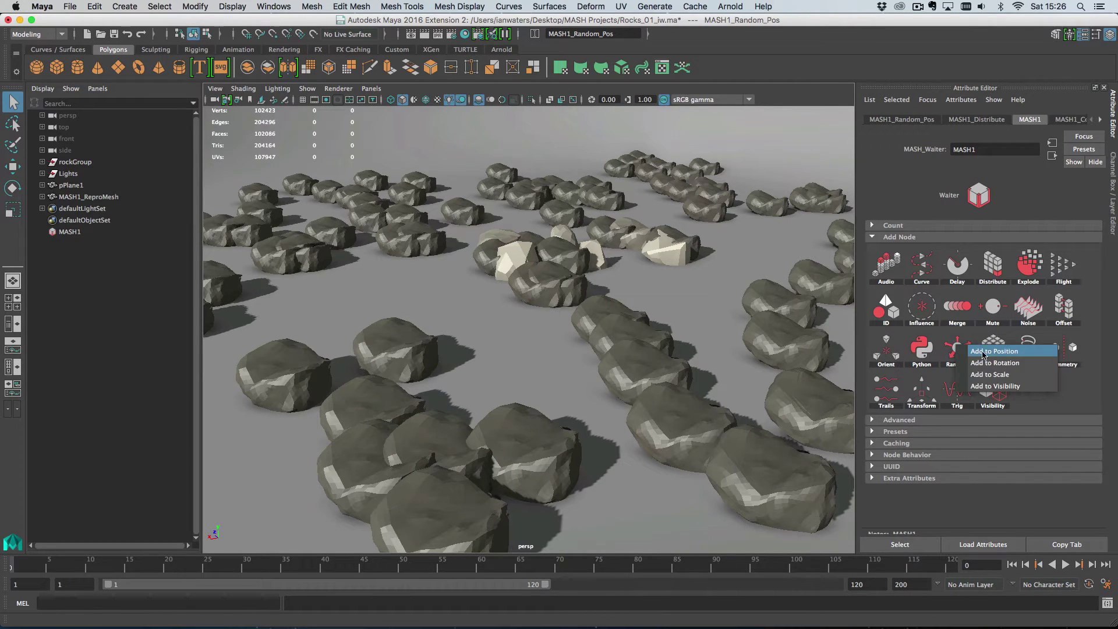
click(993, 363)
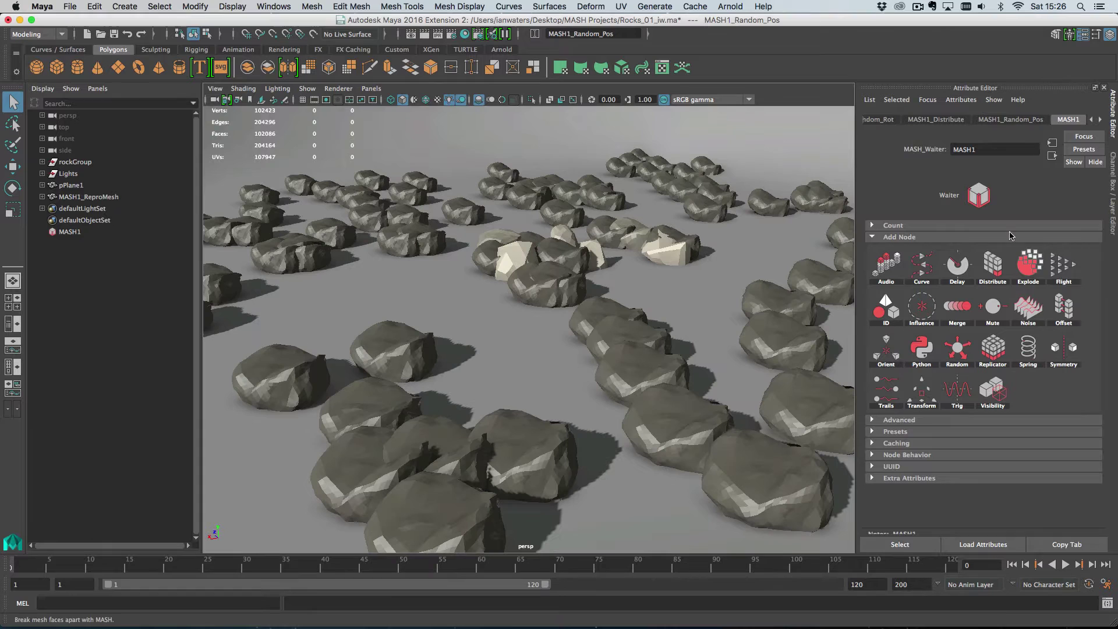
click(869, 119)
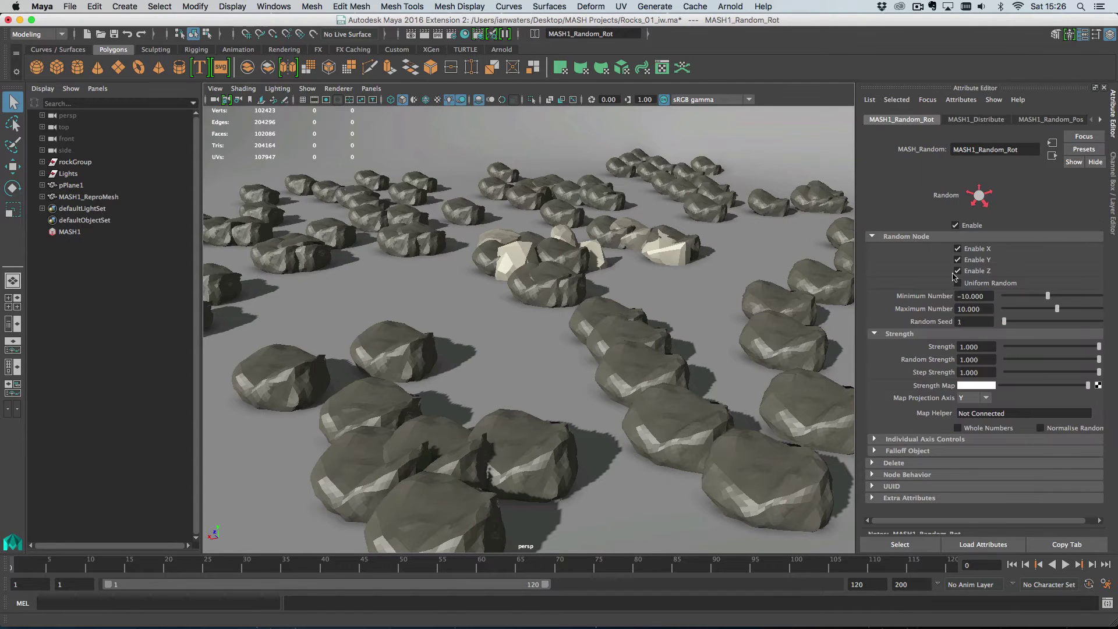
drag(1048, 305, 1116, 320)
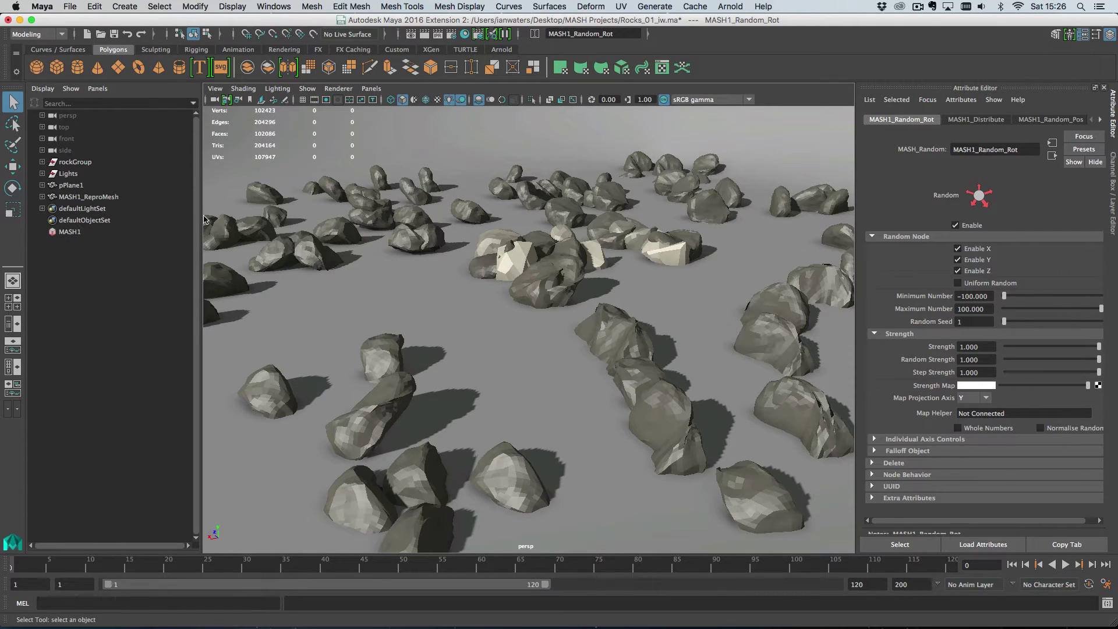
click(69, 232)
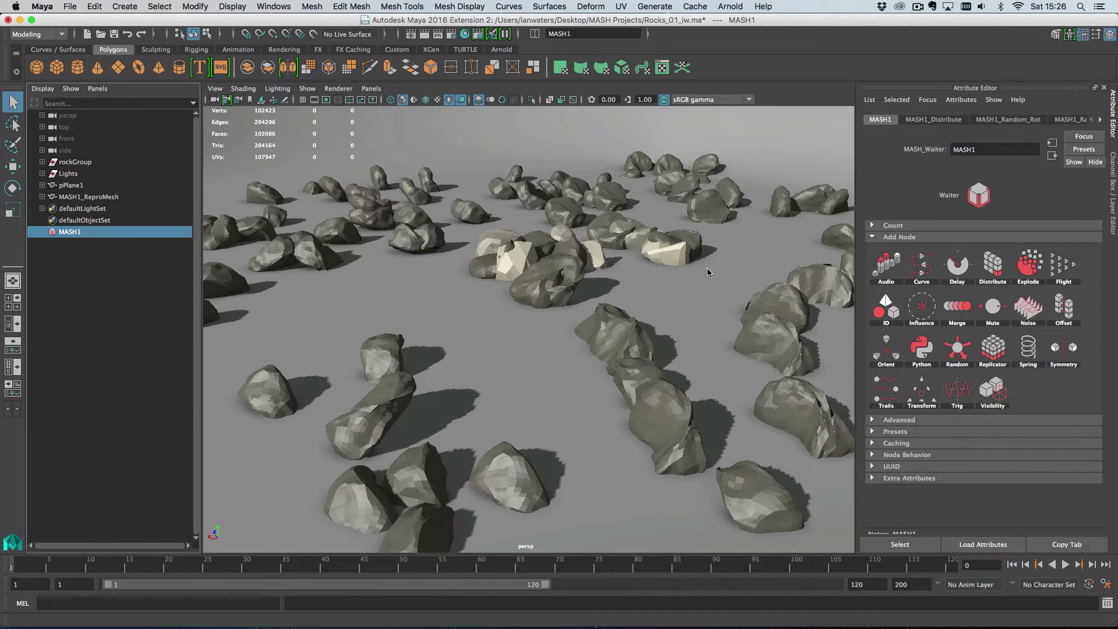
Step: Add an ID node to MASH1 and switch its ID Type from Linear to Random
right_click(895, 309)
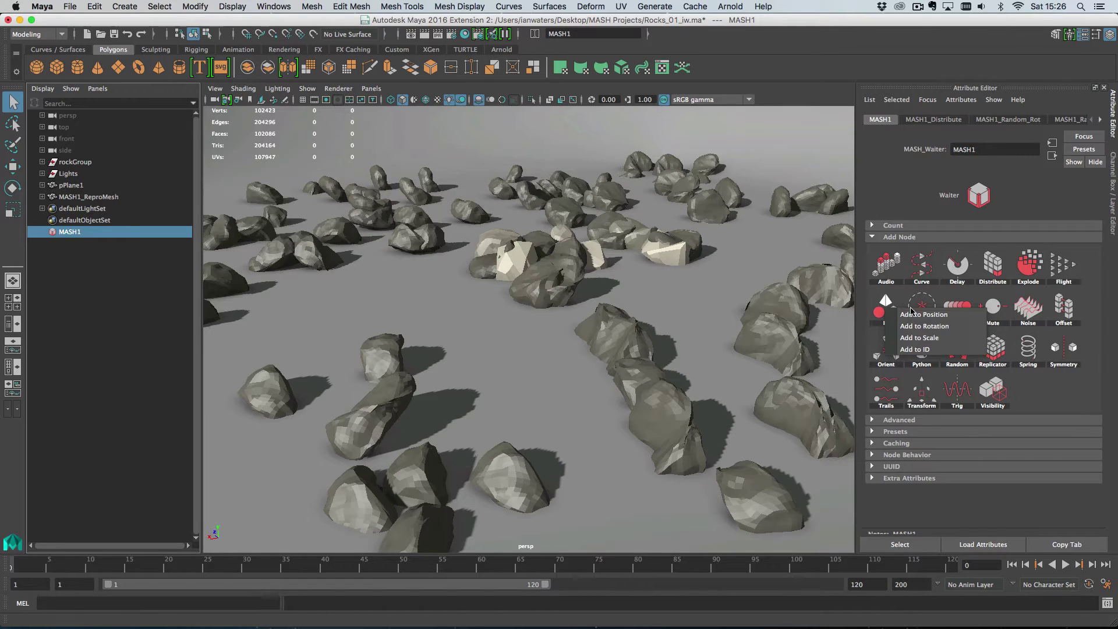
click(935, 350)
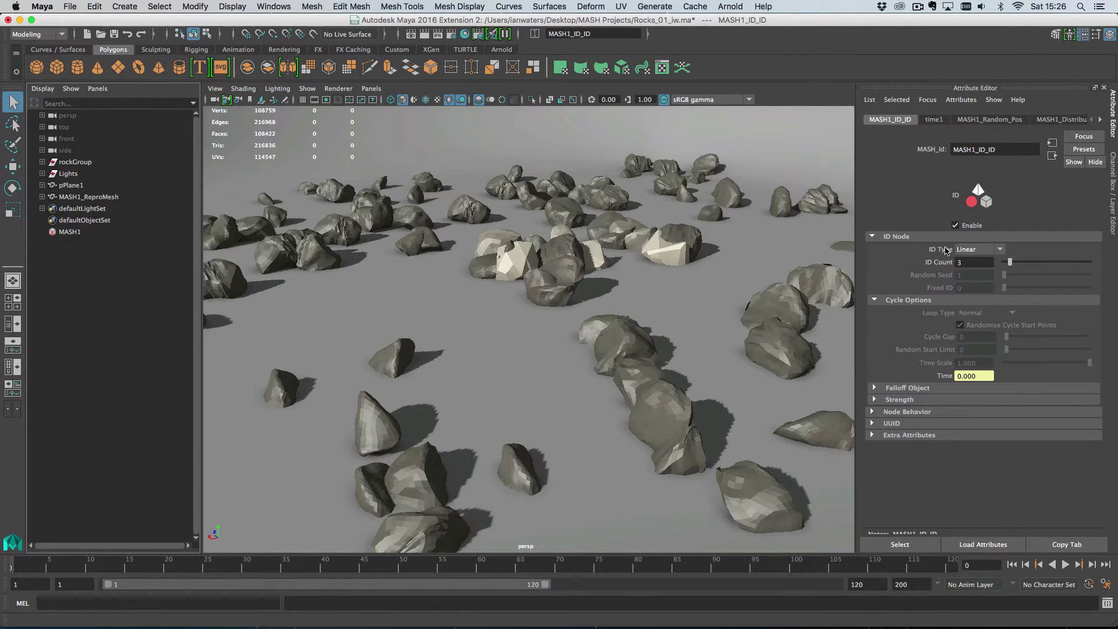
click(977, 250)
click(982, 278)
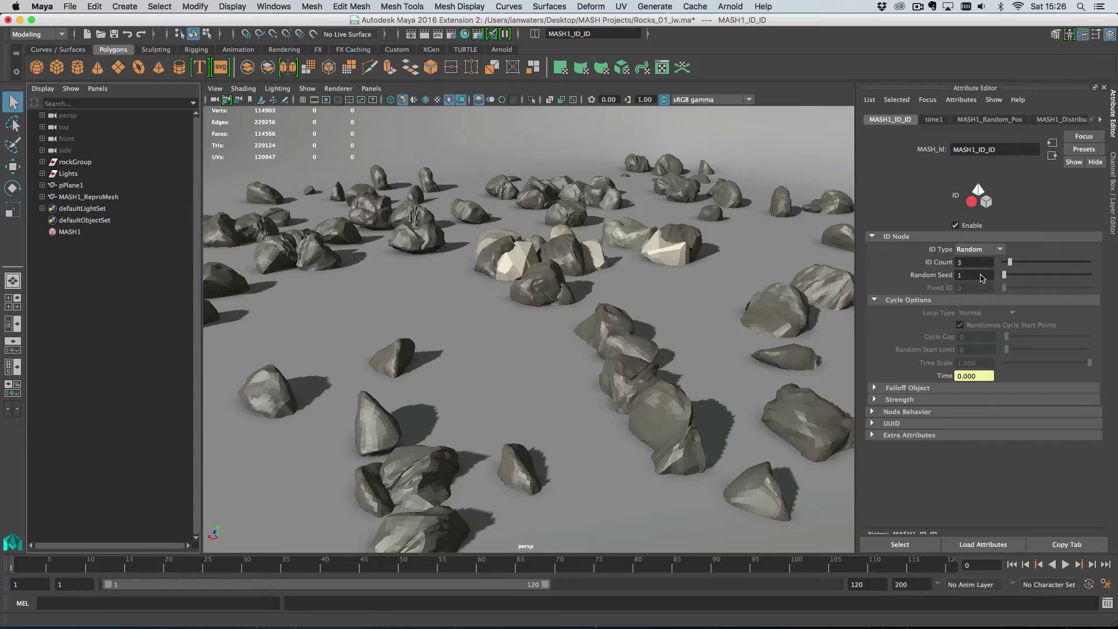
alt+middle_drag(669, 332, 711, 292)
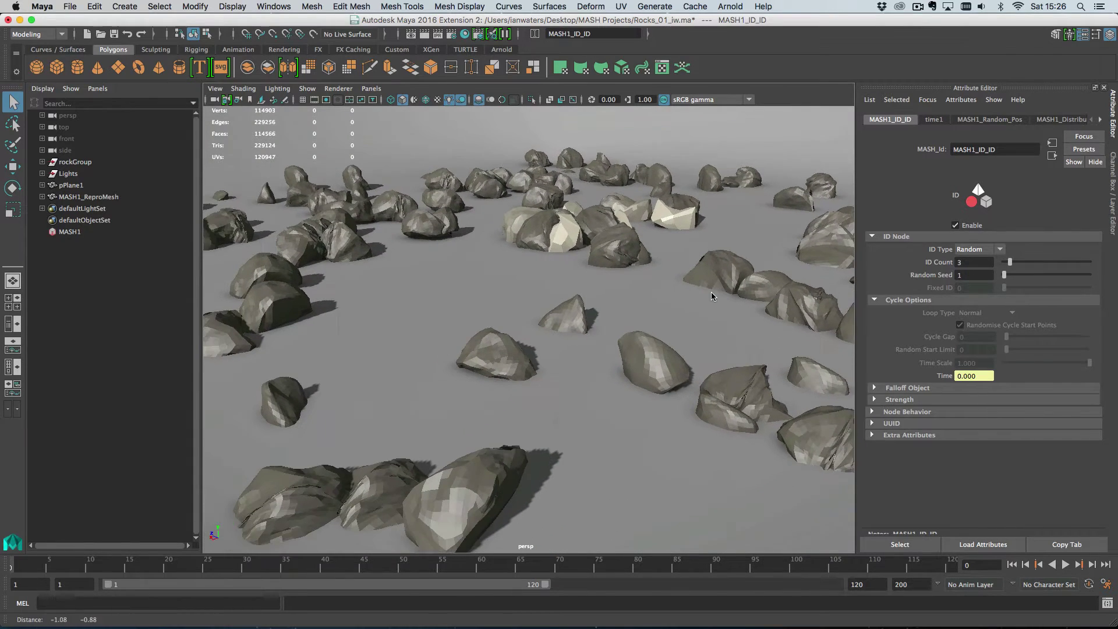
alt+drag(711, 291, 666, 307)
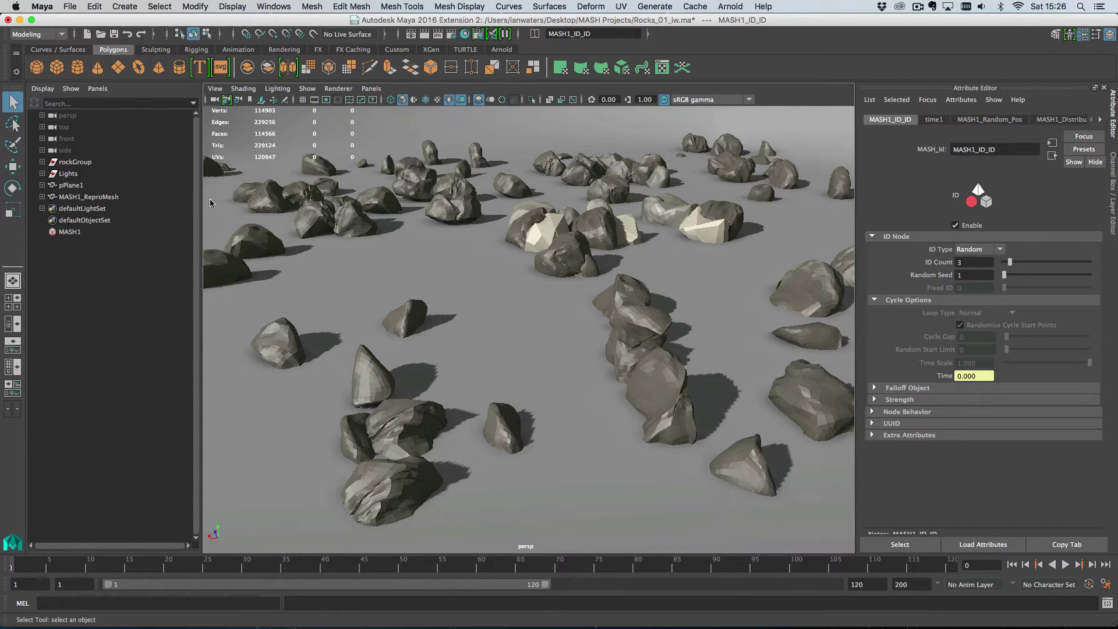
Step: Add a uniform Random Scale node to MASH1 with minimum -0.9 and maximum 0.9
click(82, 236)
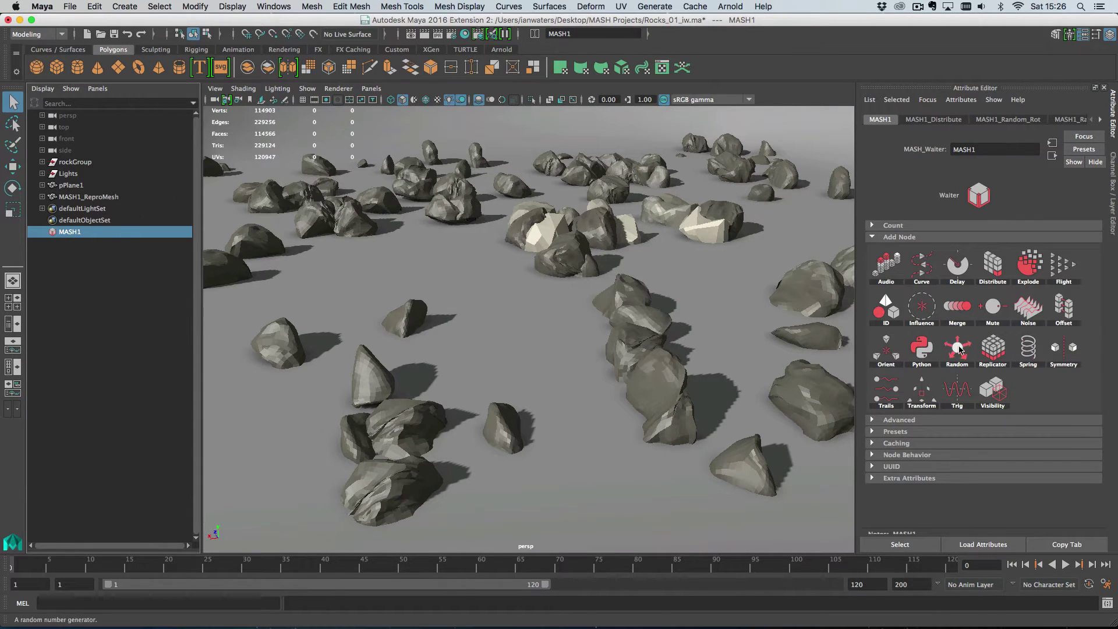
click(964, 349)
click(994, 377)
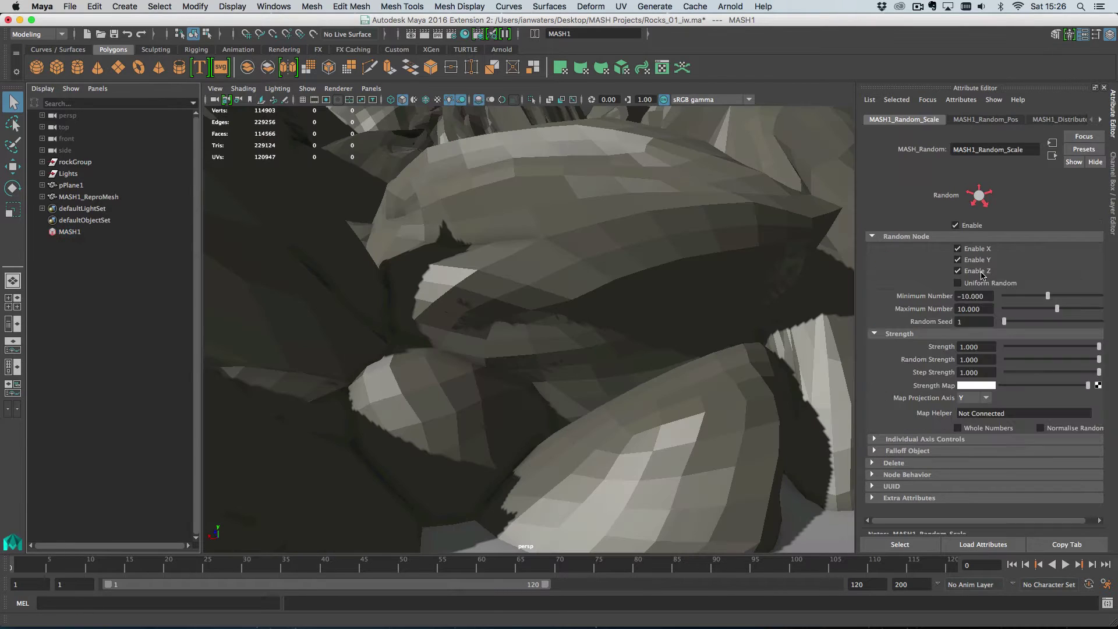
click(957, 283)
drag(983, 298, 962, 298)
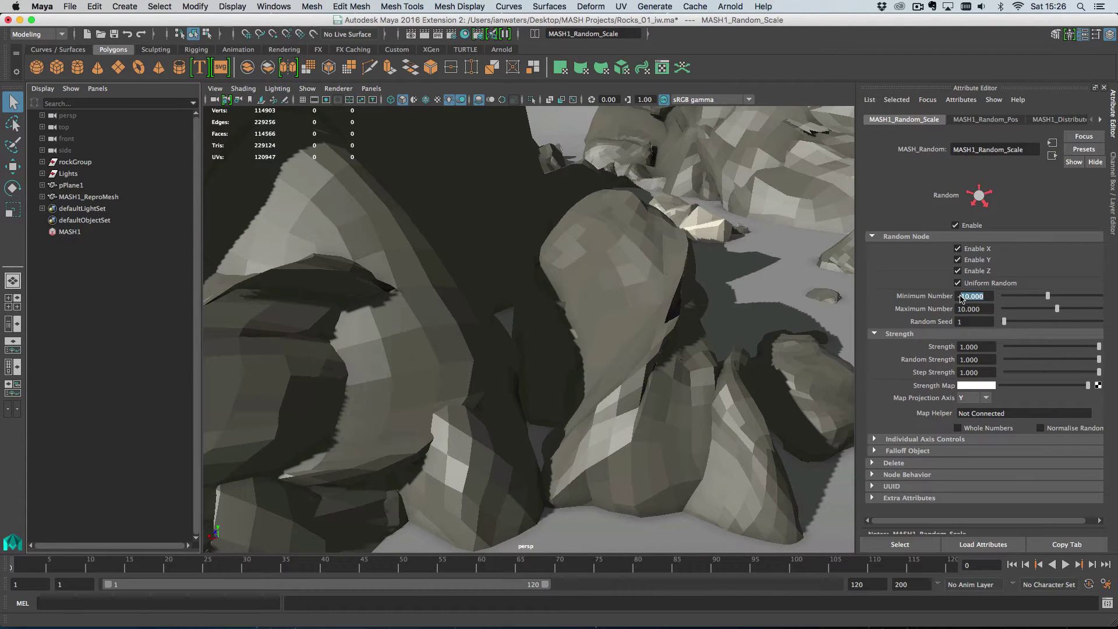
text(0.9)
key(Tab)
text(0)
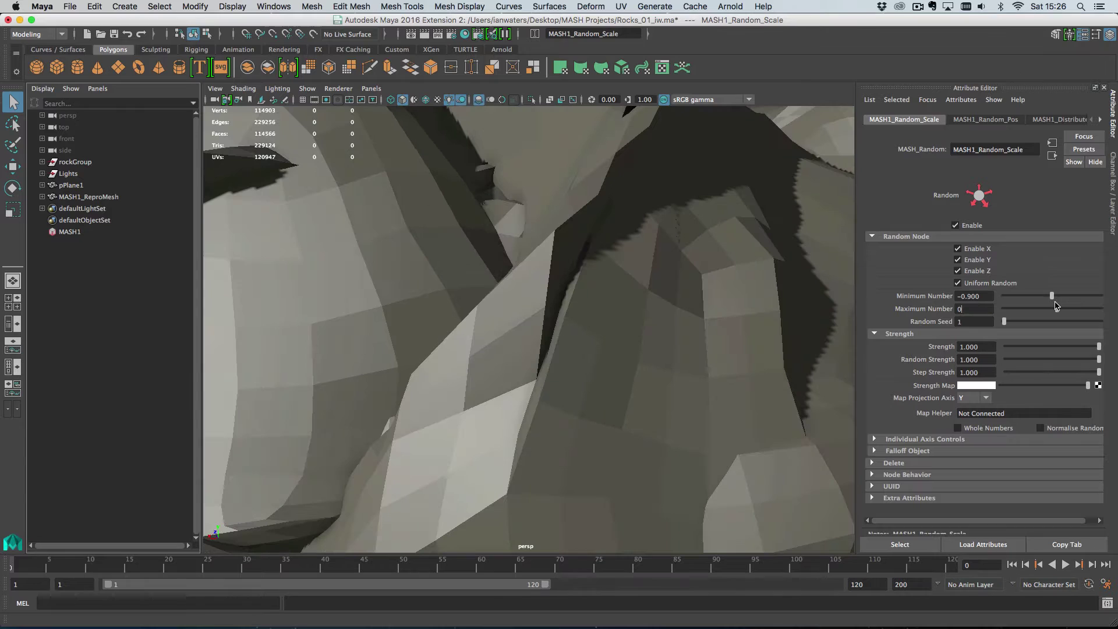
text(.9)
key(Return)
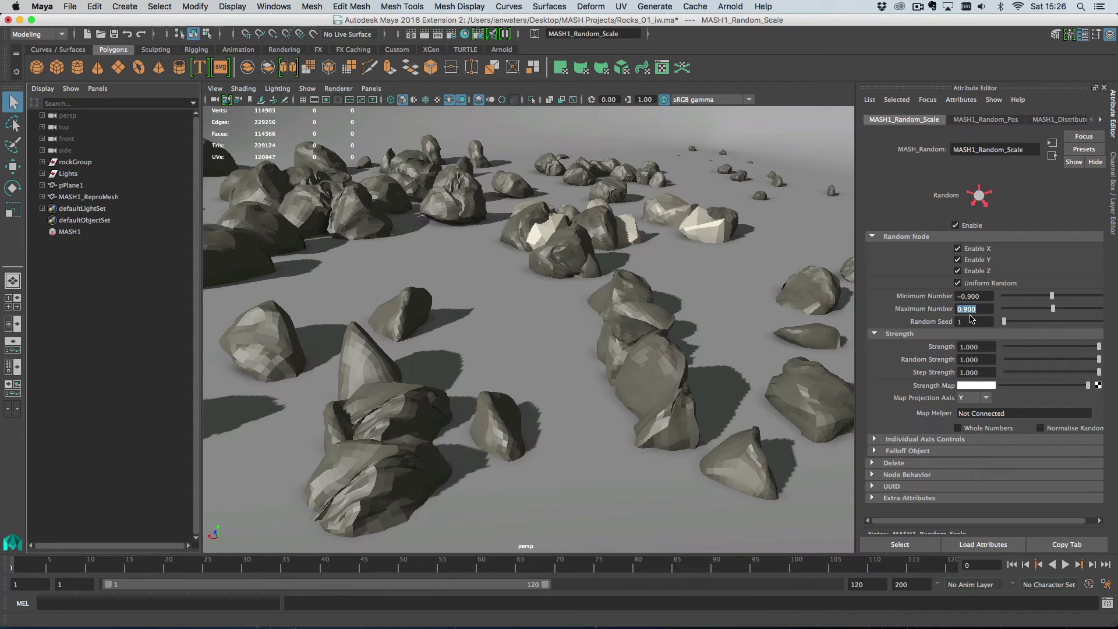
Step: Set the random scale seed to 24 and strength to 0.548
click(1025, 321)
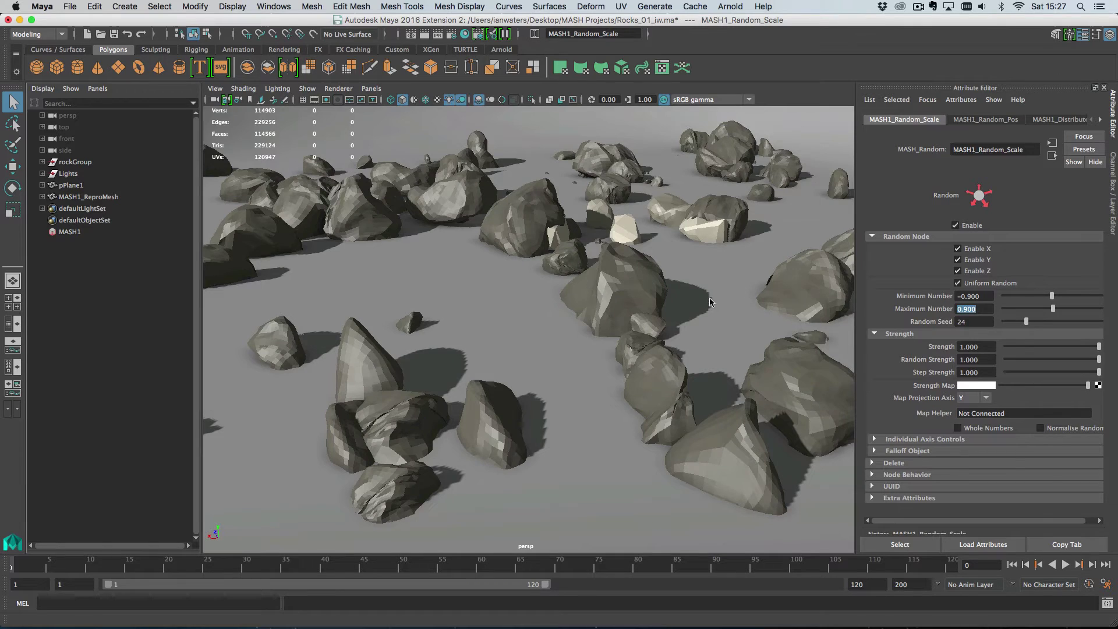
alt+drag(709, 302, 789, 307)
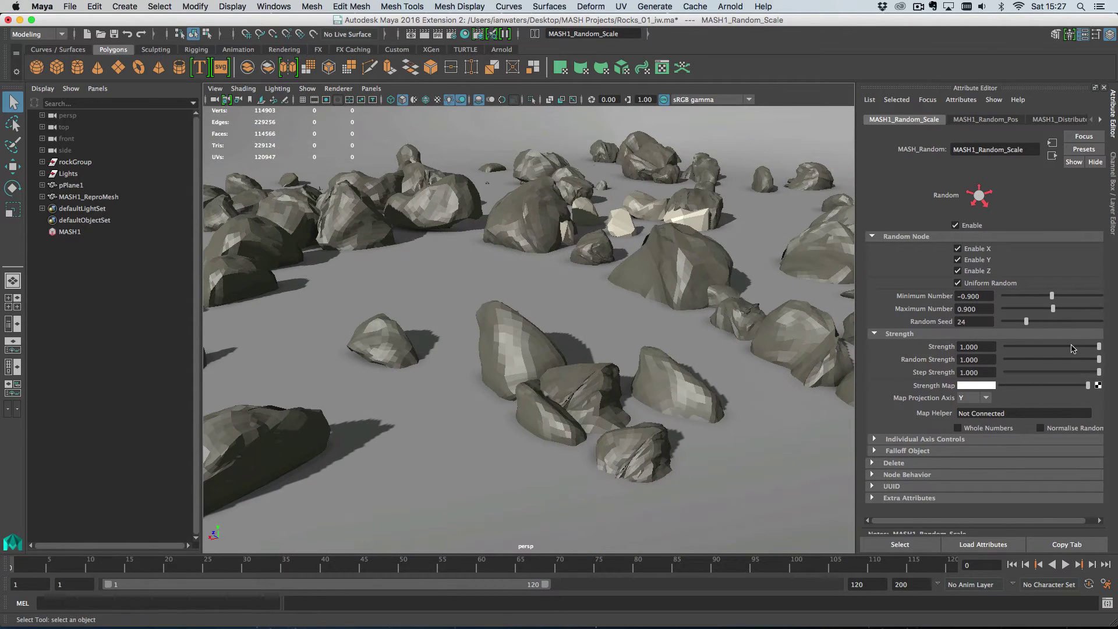
drag(1073, 348, 1057, 348)
mouse_move(609, 344)
alt+mouse_down()
mouse_move(631, 344)
mouse_move(440, 350)
mouse_move(592, 342)
alt+mouse_up()
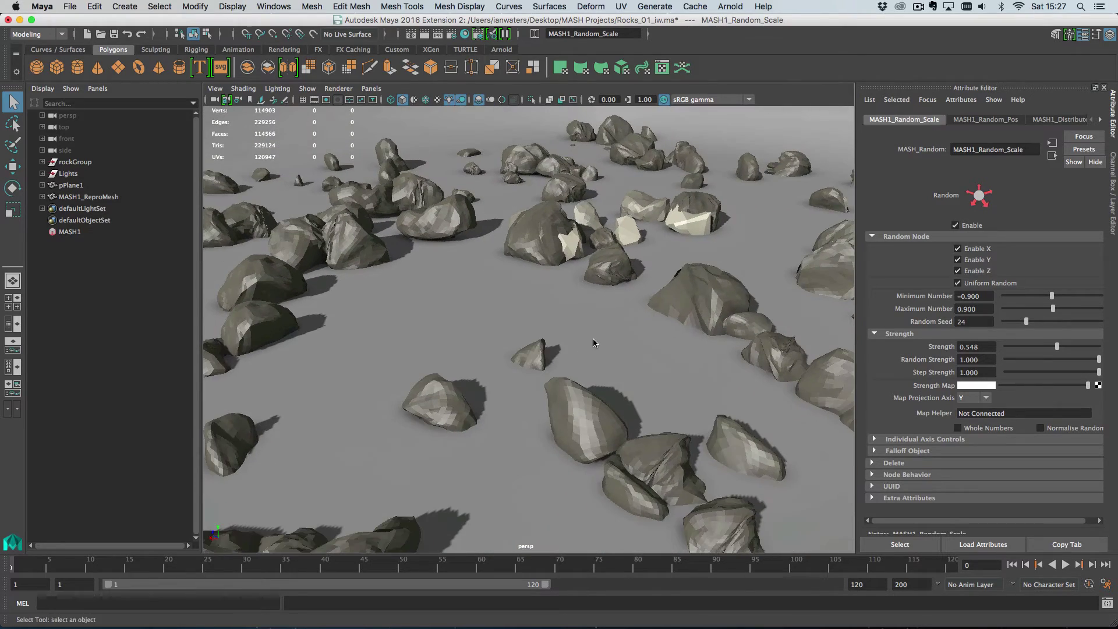
Step: Select the rock ReproMesh, orbit and pan around the rock field, then select MASH1 in the Outliner
scroll(576, 325, down, 5)
click(525, 367)
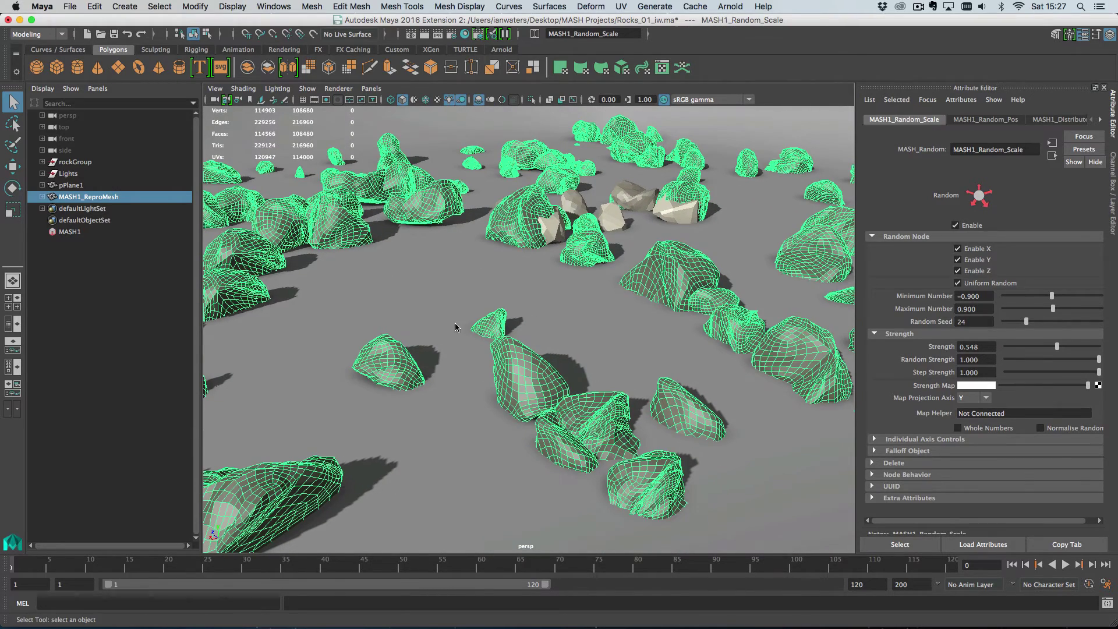
alt+drag(629, 318, 610, 345)
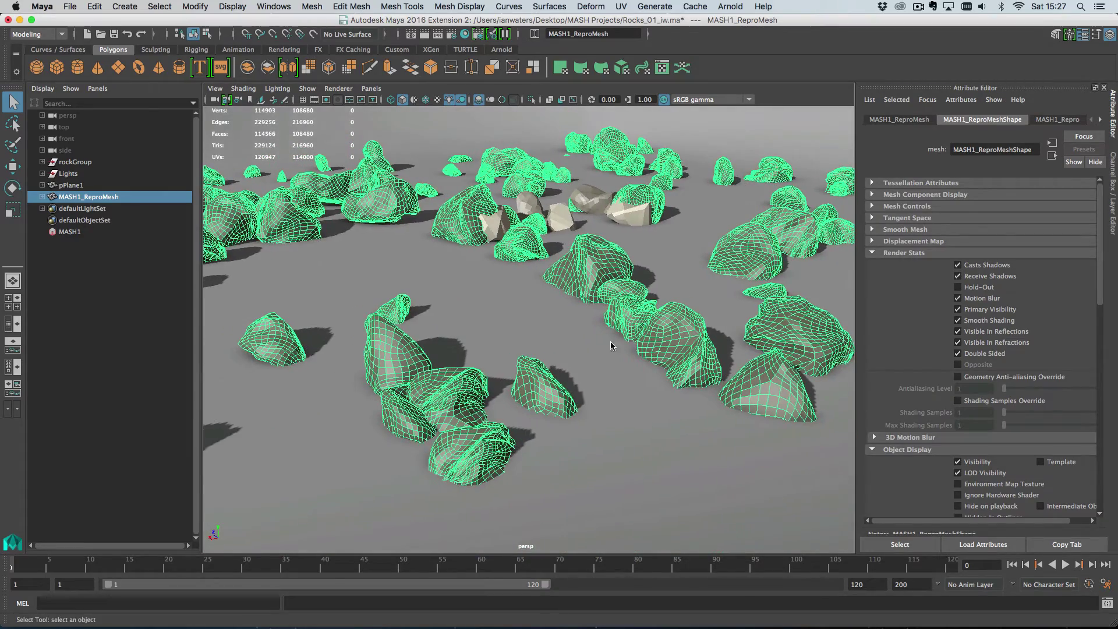
scroll(632, 340, up, 3)
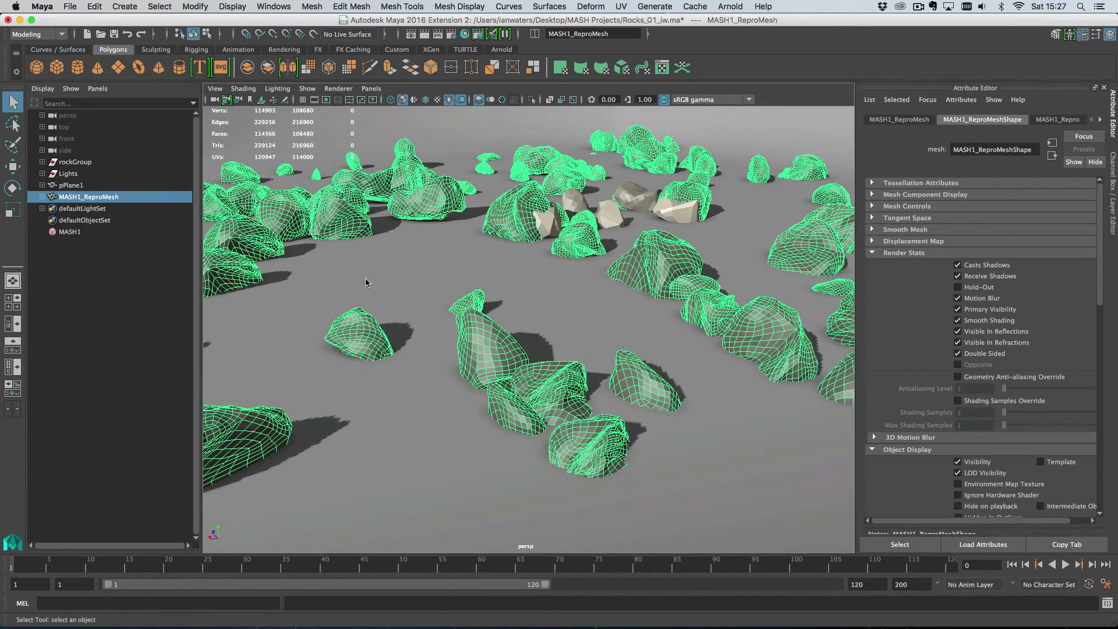
alt+middle_drag(365, 282, 401, 278)
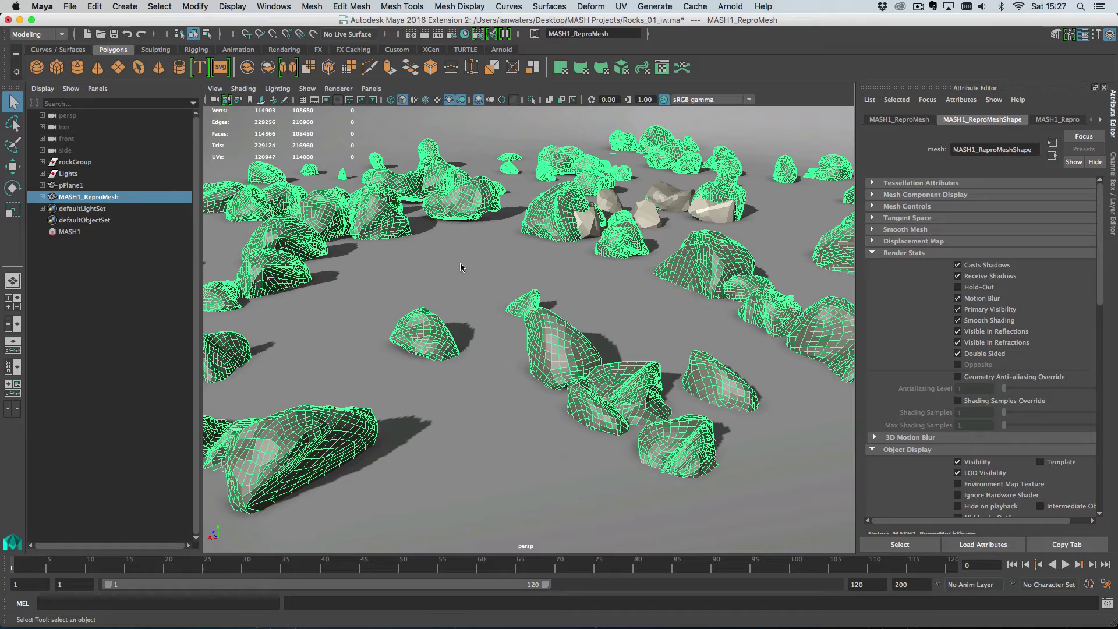
click(94, 232)
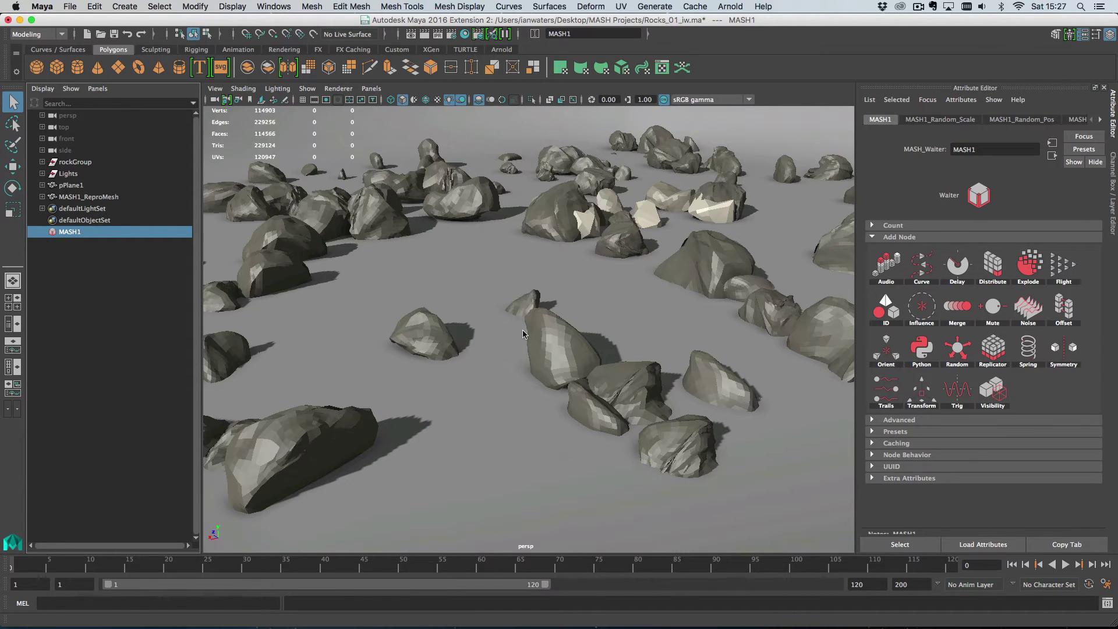
Step: Run Switch MASH Geometry Type to turn the rock network into a particle instancer
click(125, 7)
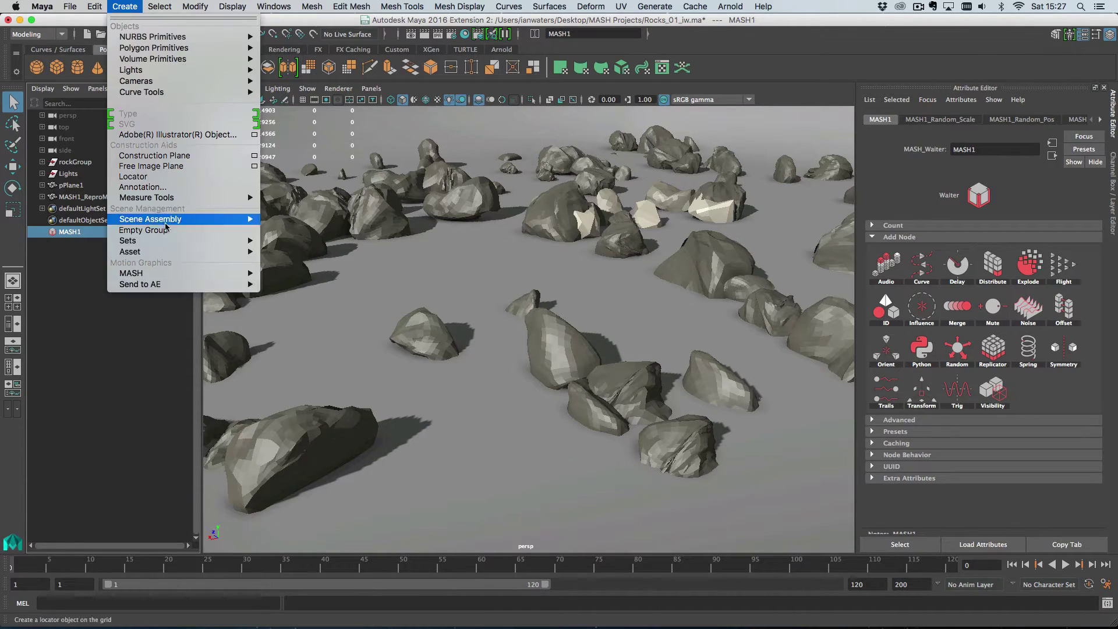
mouse_move(162, 277)
mouse_move(288, 290)
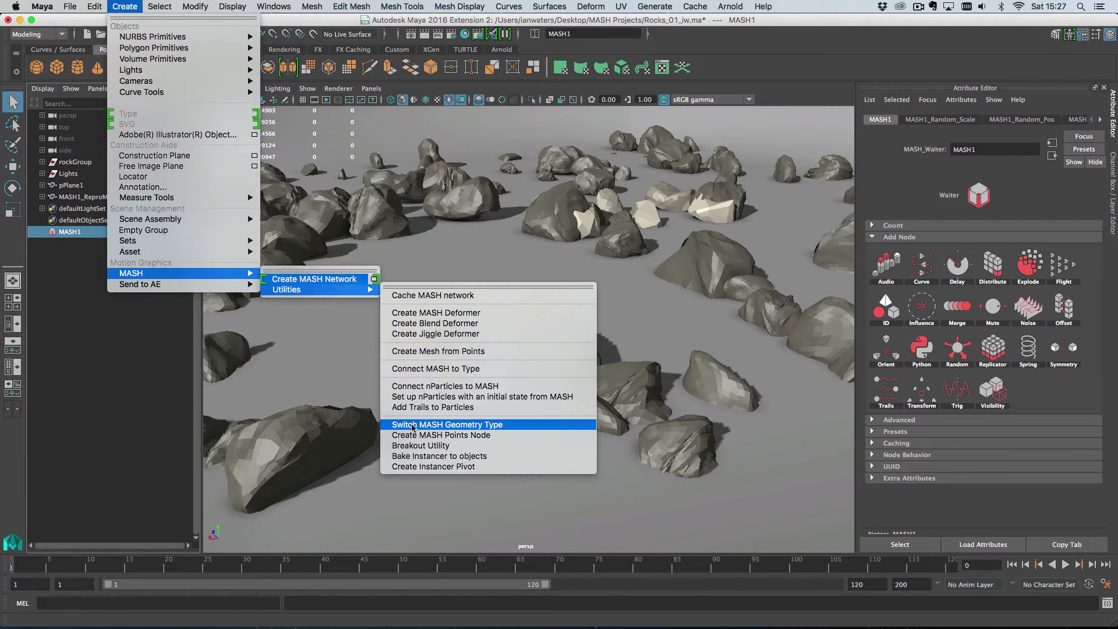
click(488, 425)
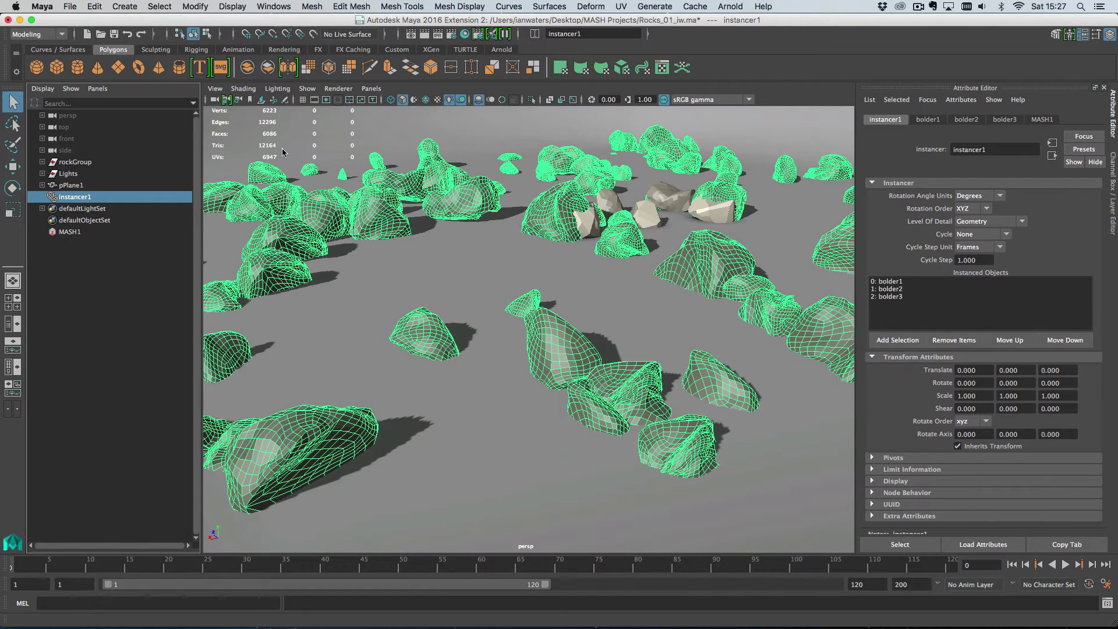
Step: Select source rock bolder7, move it, undo the move, and reselect MASH1
click(437, 249)
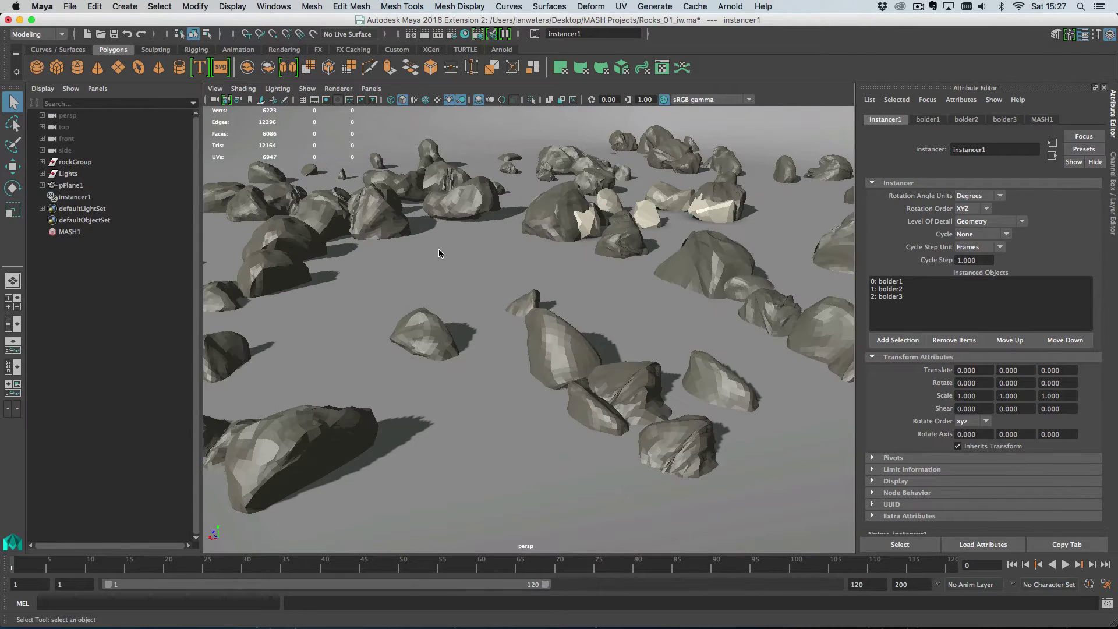
click(646, 214)
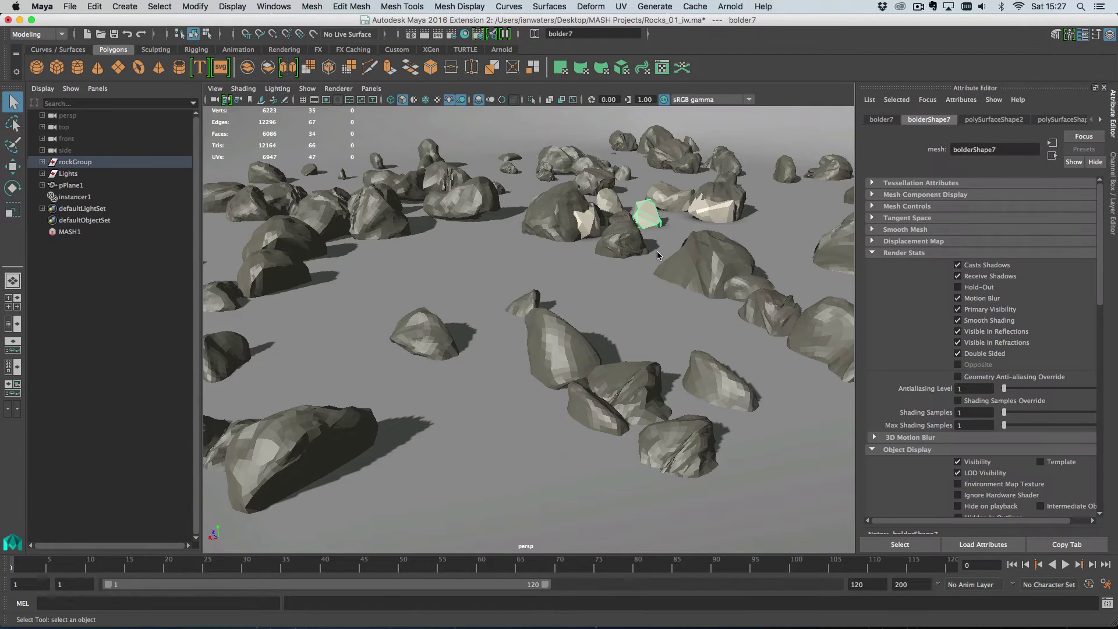
key(w)
alt+drag(662, 242, 609, 234)
mouse_move(609, 234)
middle_down()
mouse_move(674, 246)
mouse_move(646, 259)
mouse_move(664, 256)
mouse_move(623, 250)
middle_up()
key(ctrl+z)
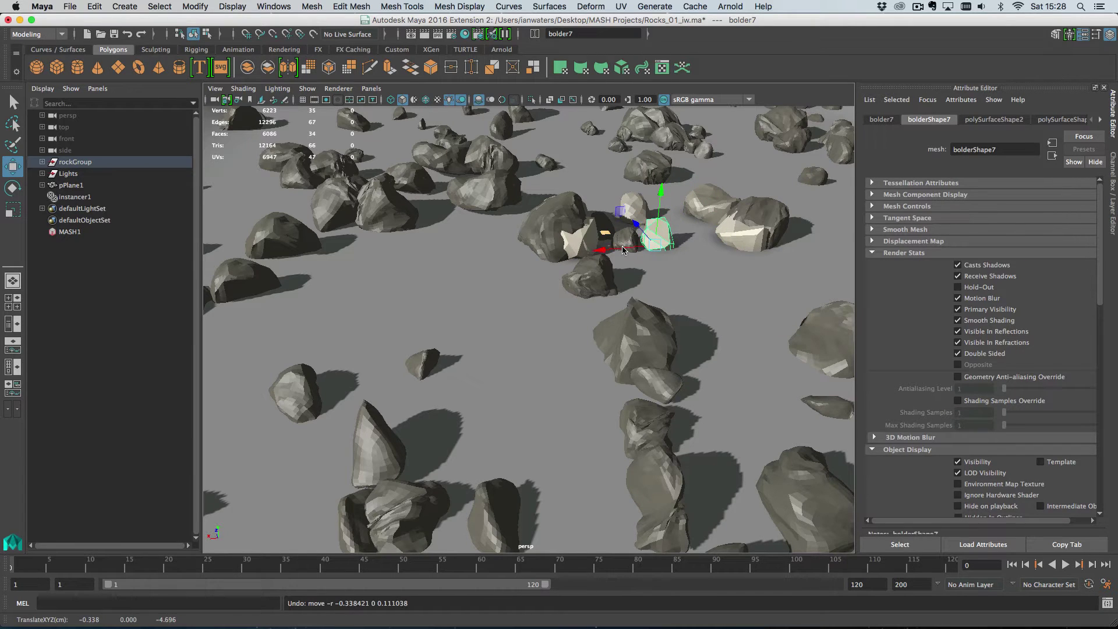
click(88, 231)
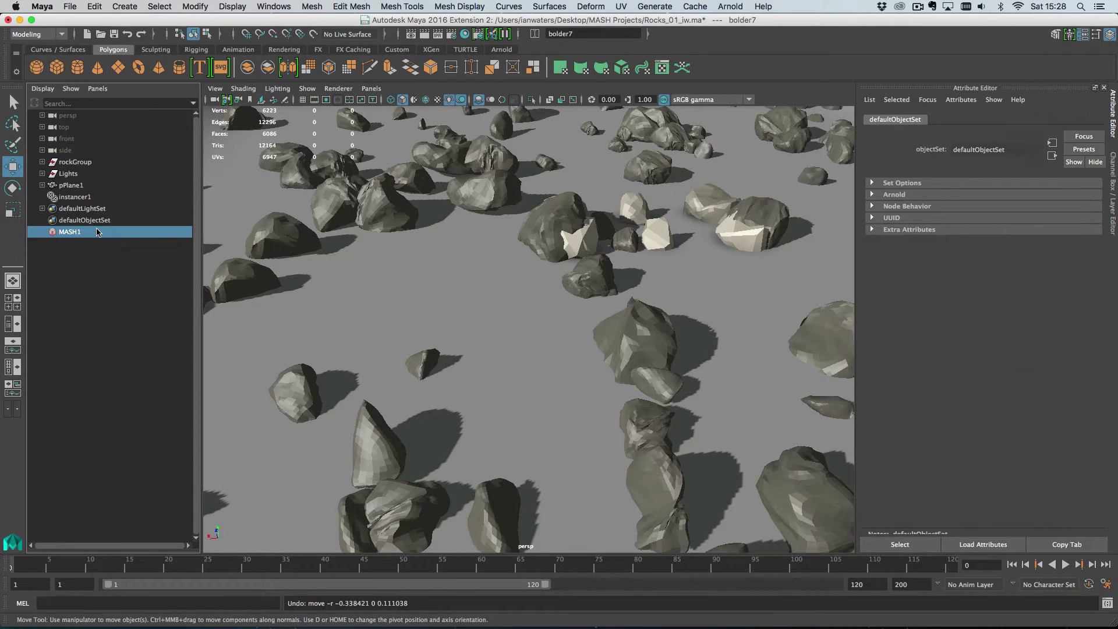
click(124, 6)
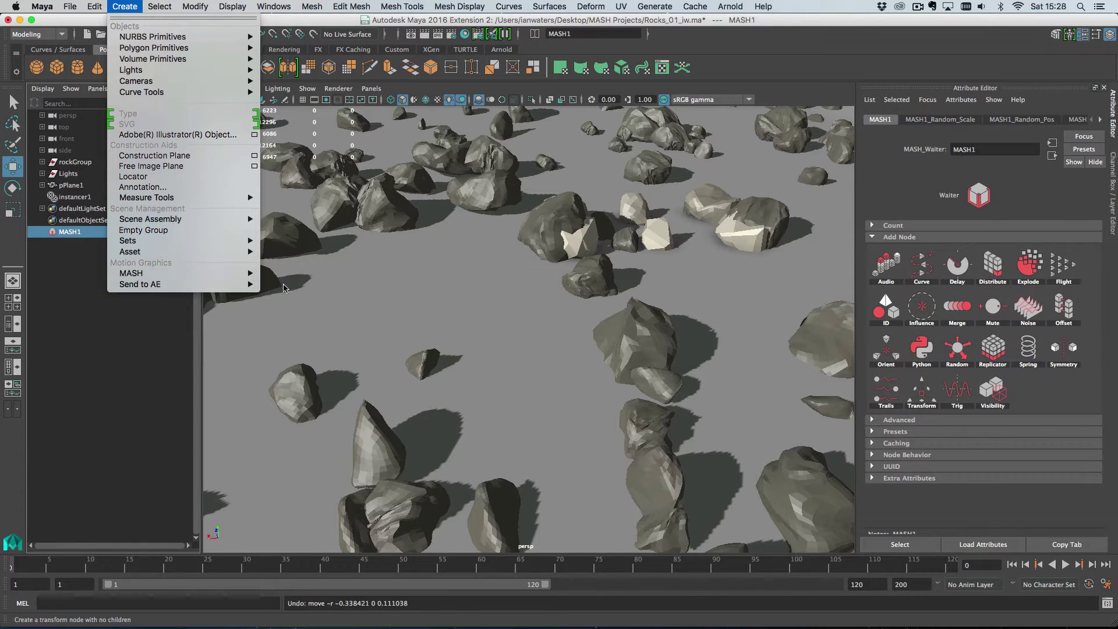
Step: Switch the MASH geometry type back to Mesh
mouse_move(182, 272)
mouse_move(314, 289)
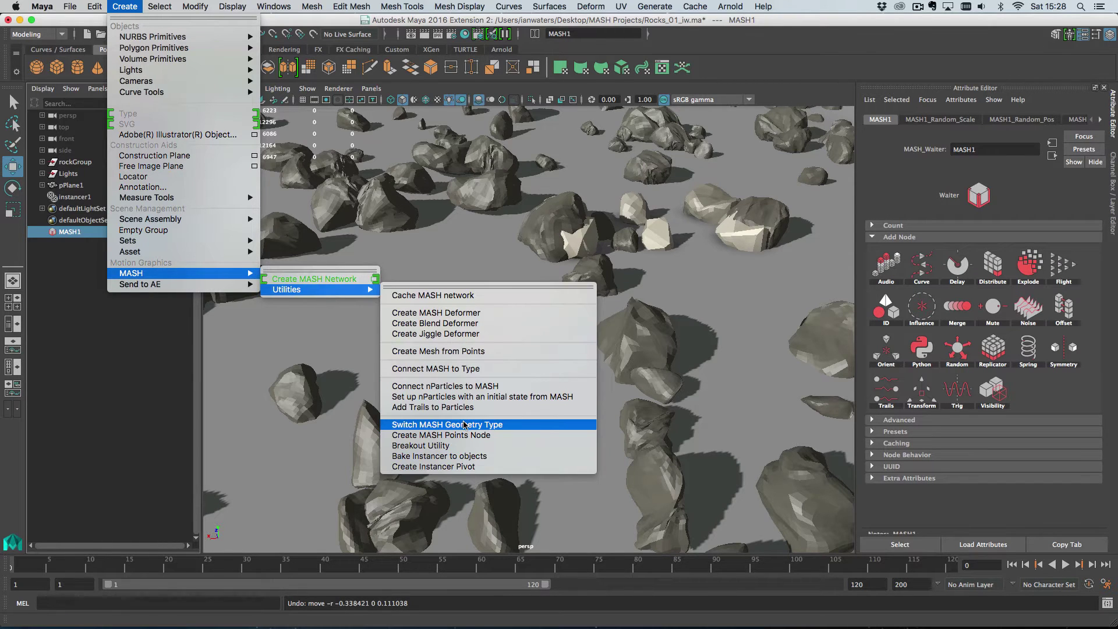
click(488, 422)
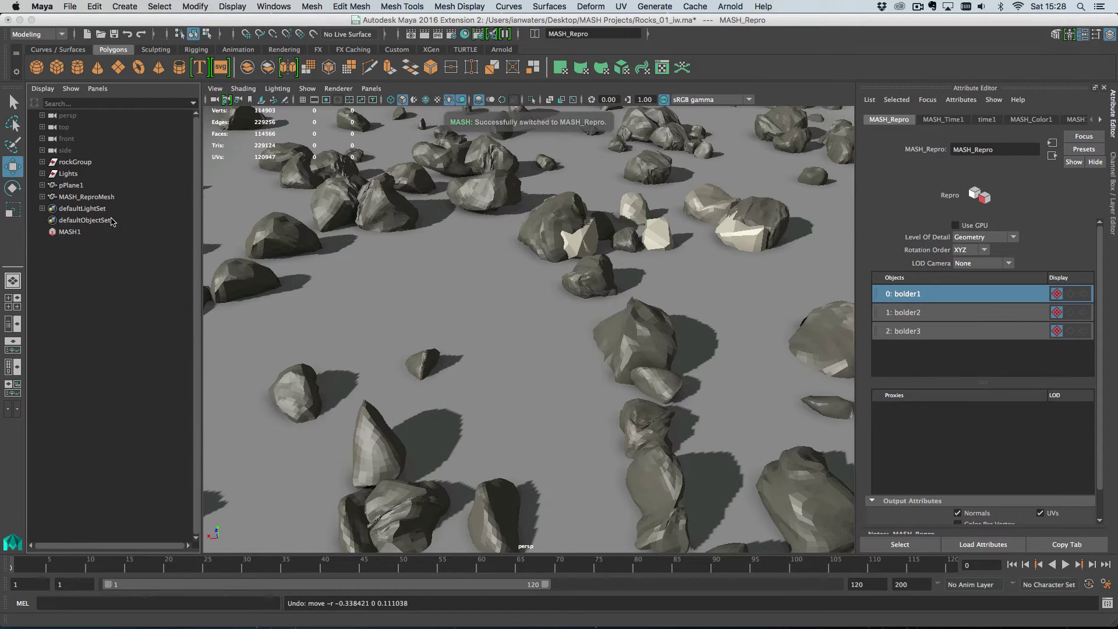
Step: Reposition source rock bolder7 among the scattered rocks and orbit around the rock field
click(641, 226)
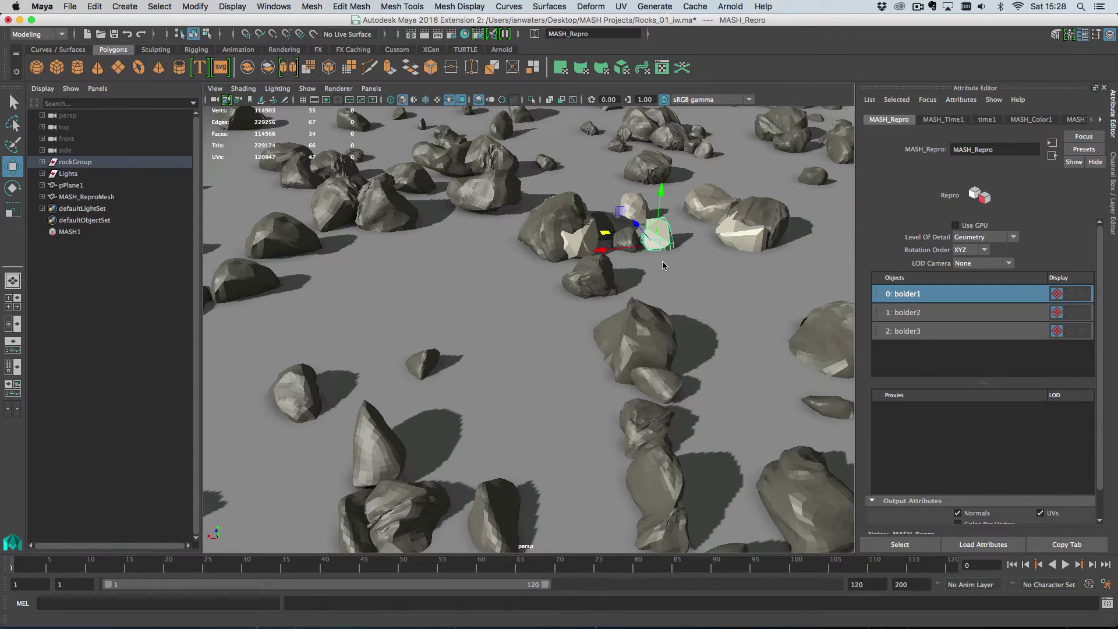
middle_drag(663, 265, 688, 259)
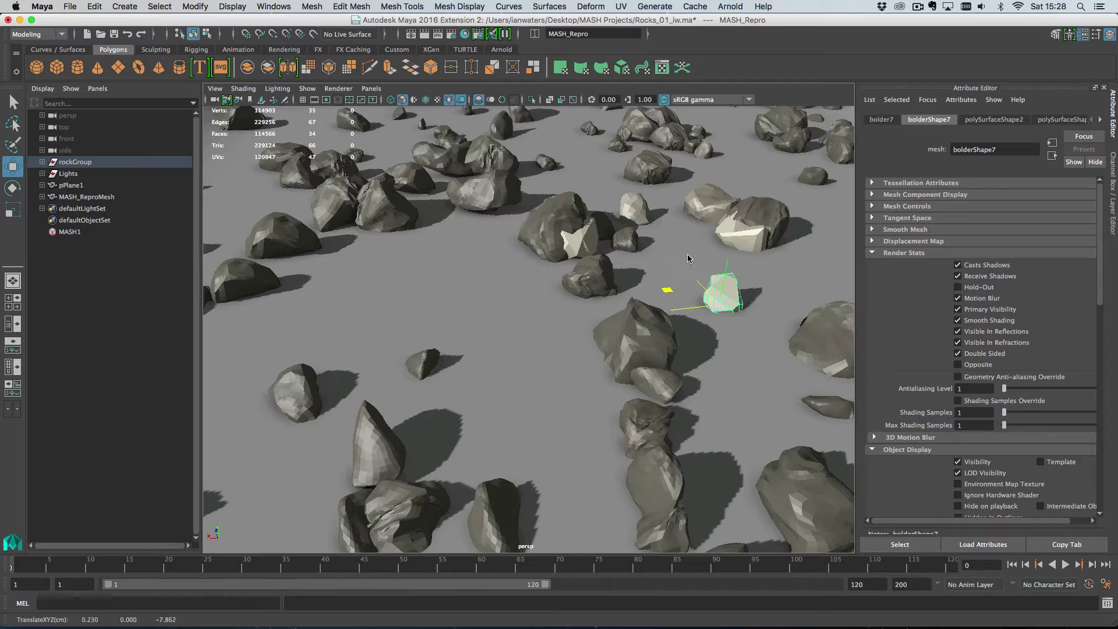
key(z)
key(z)
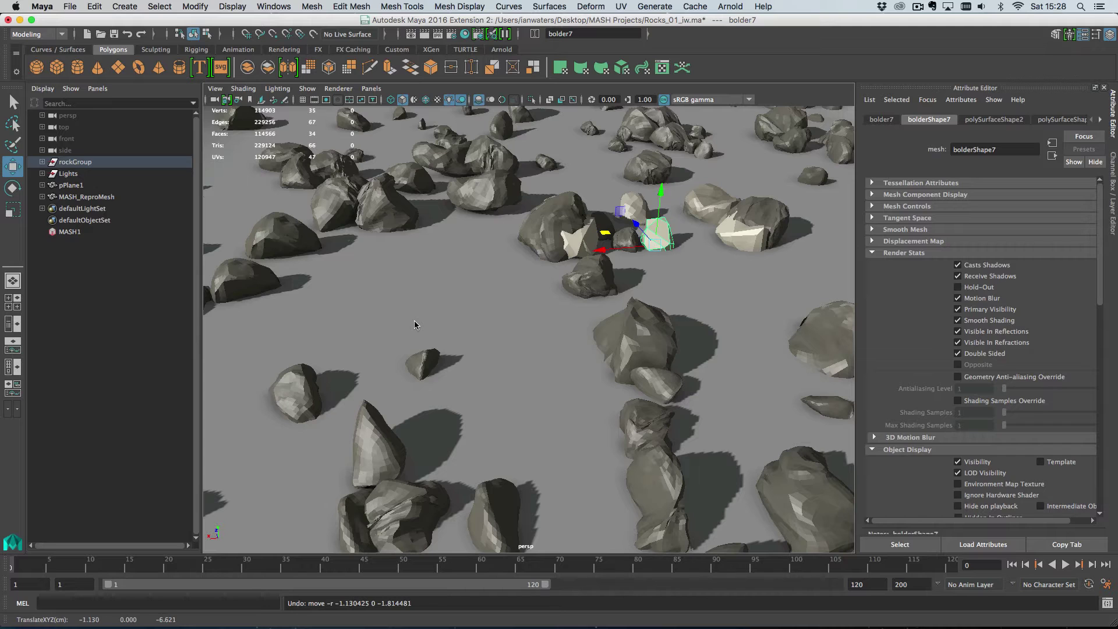
alt+drag(415, 324, 550, 407)
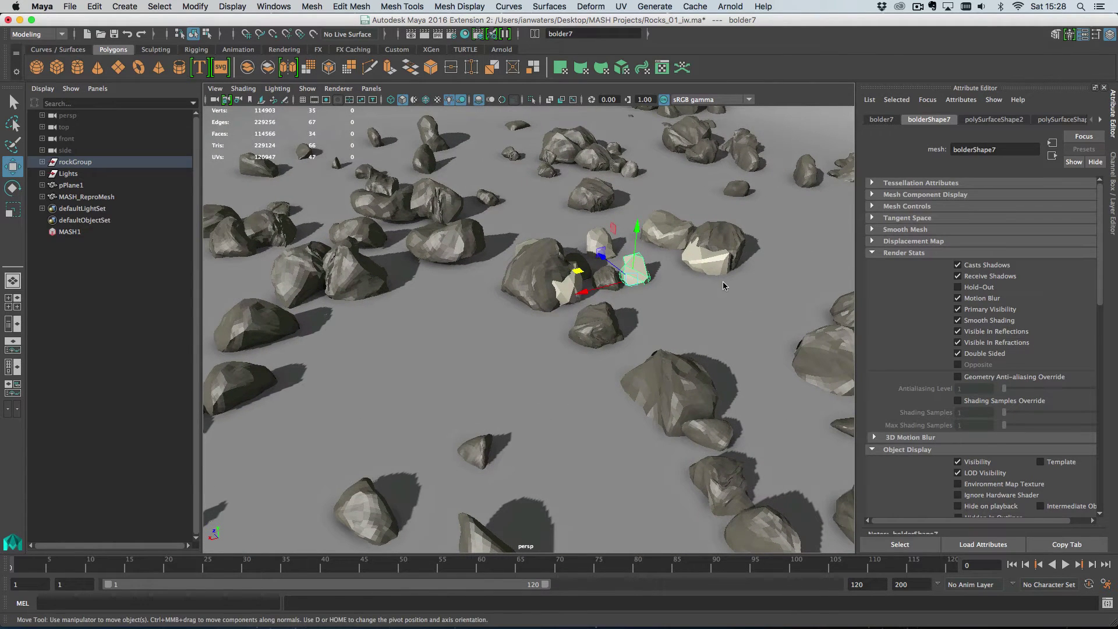
Step: Select MASH_ReproMesh and browse its Repro objects bolder1, bolder2 and bolder3
click(86, 198)
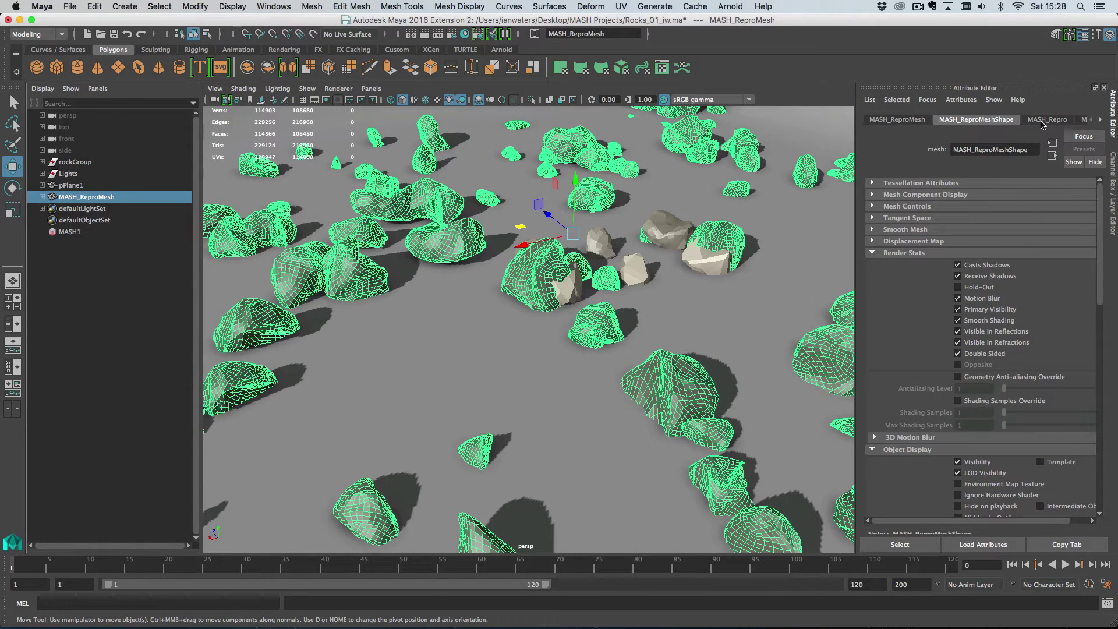
click(1042, 121)
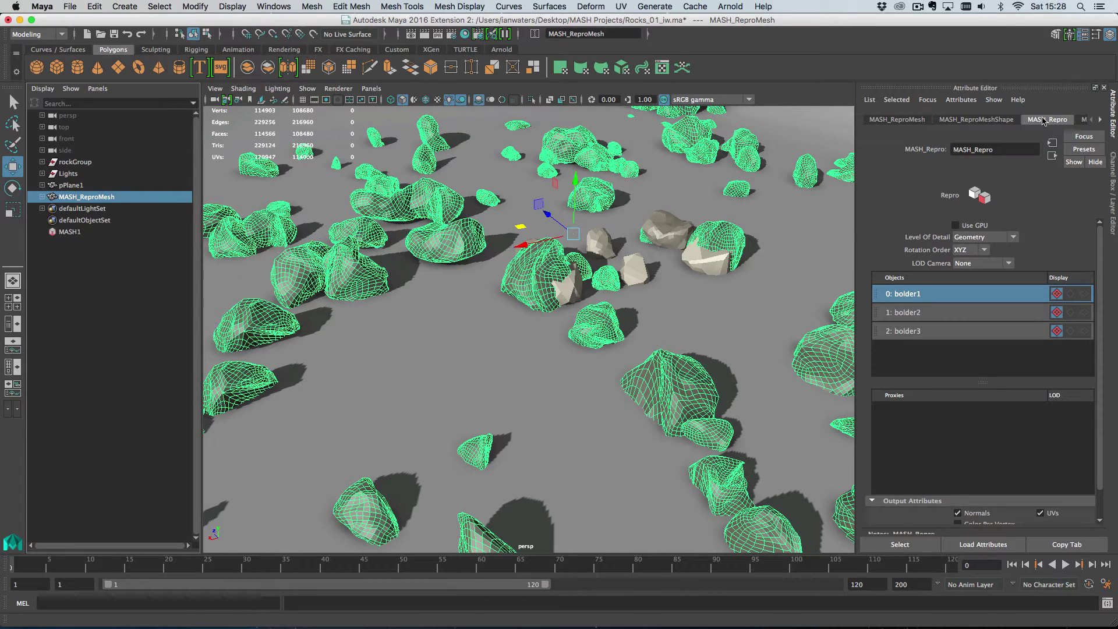
click(944, 312)
click(953, 331)
click(955, 295)
click(955, 313)
click(959, 332)
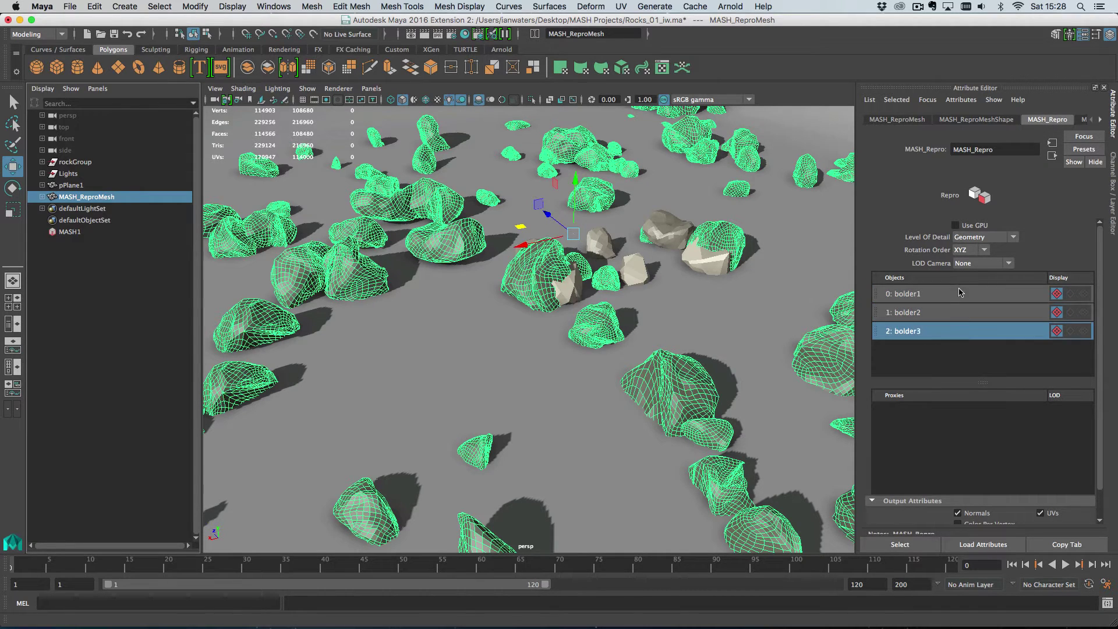
click(961, 294)
click(959, 313)
click(892, 327)
Step: Expand rockGroup in the Outliner and hide shape nodes from the listing
click(41, 165)
click(43, 89)
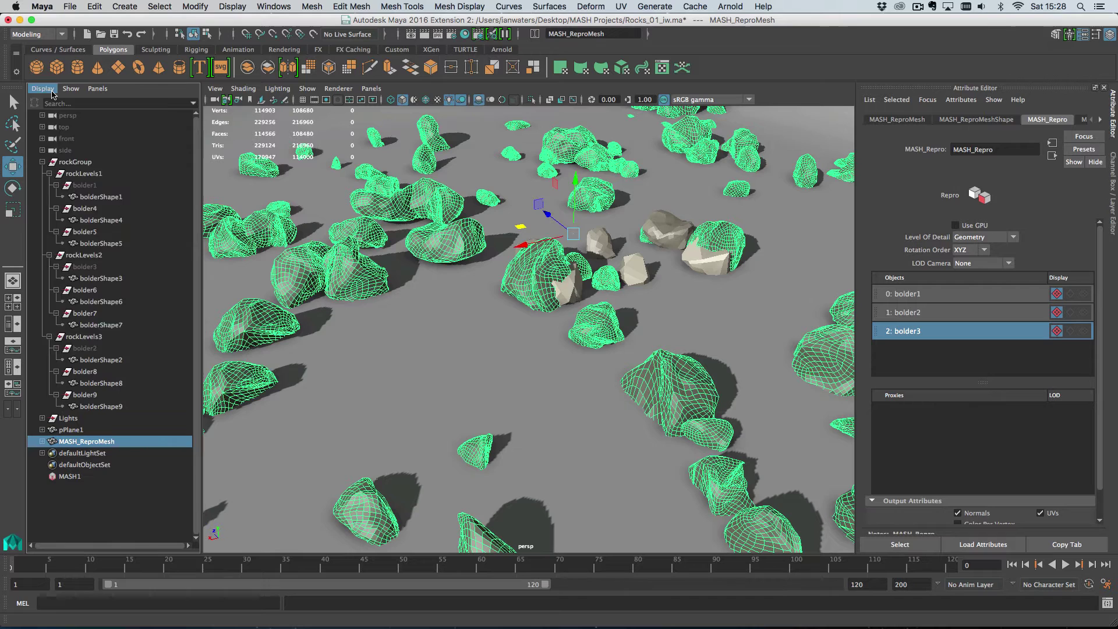
click(56, 121)
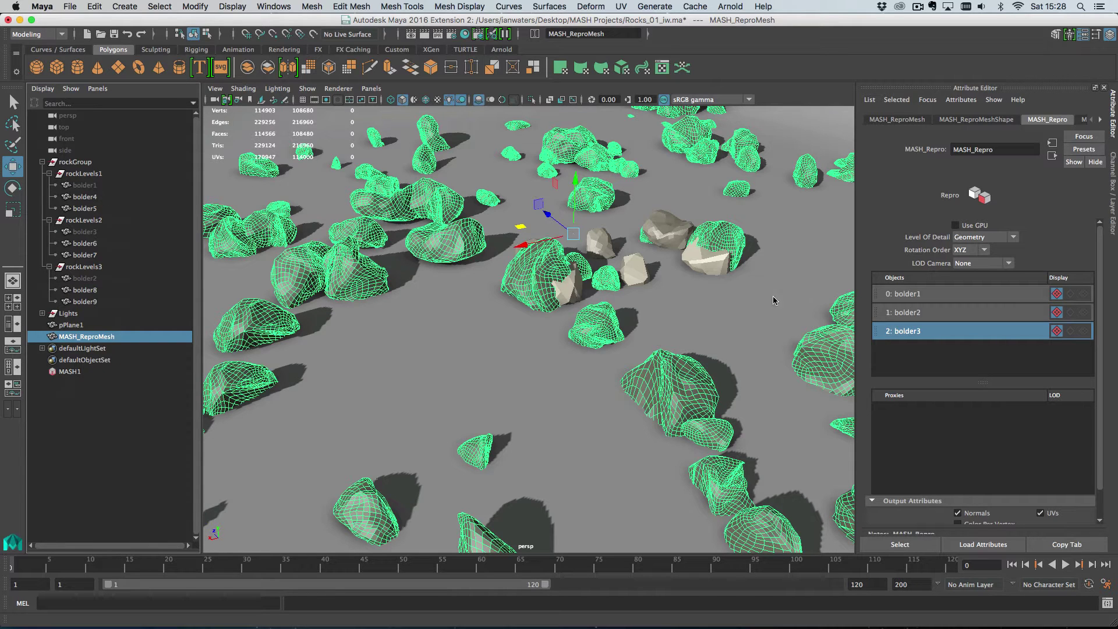
Step: Try bolder5 in the first Repro object slot, restore bolder1, then select bolder3
click(912, 294)
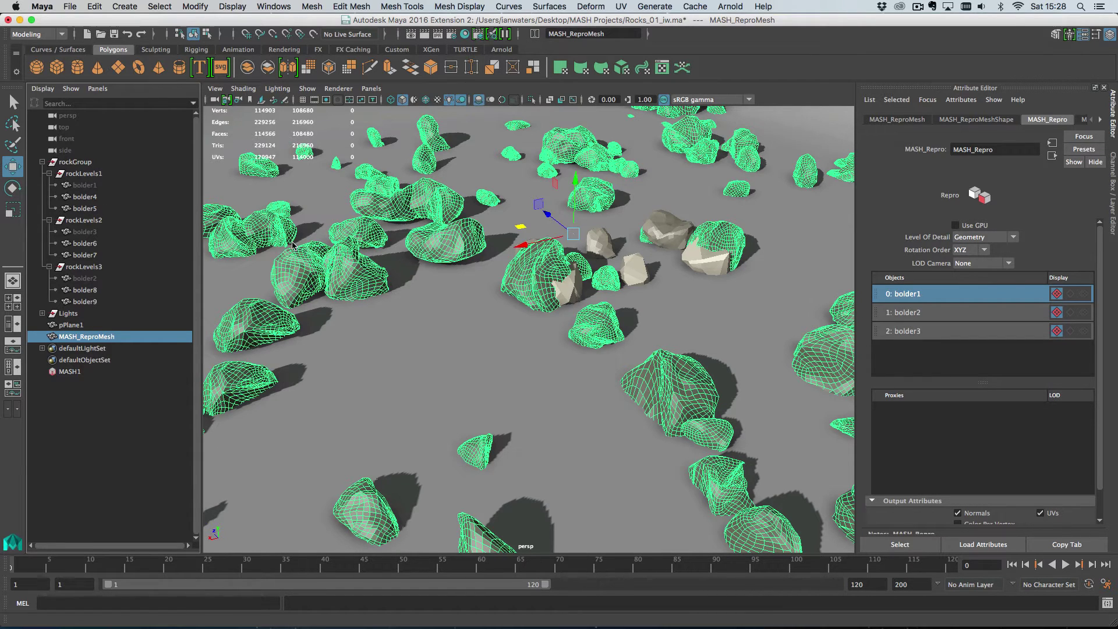
drag(92, 208, 931, 299)
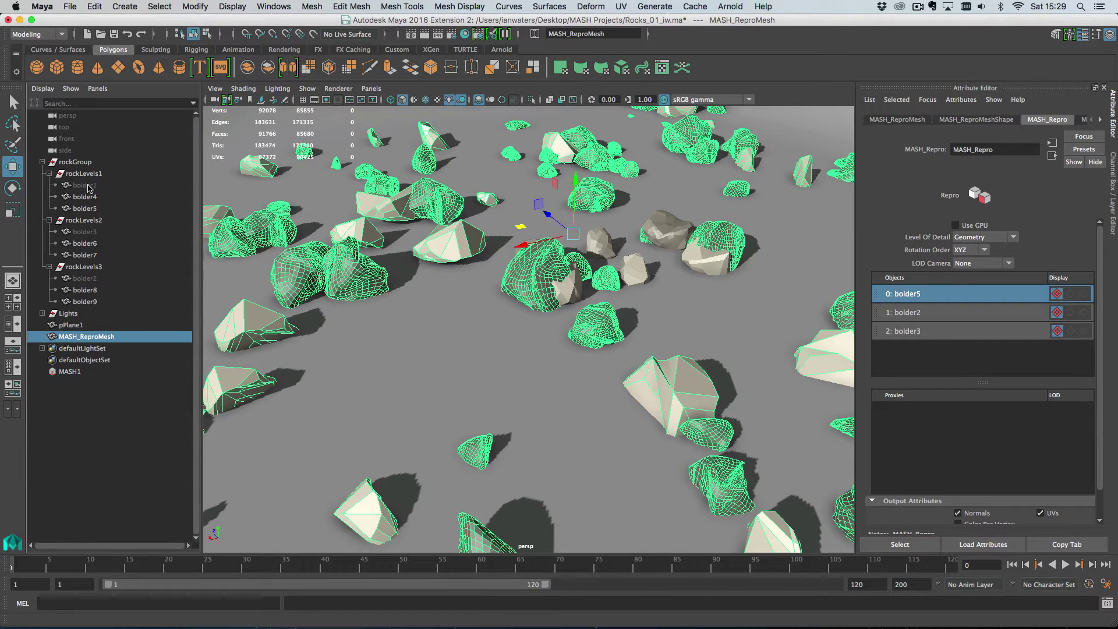
drag(89, 187, 918, 297)
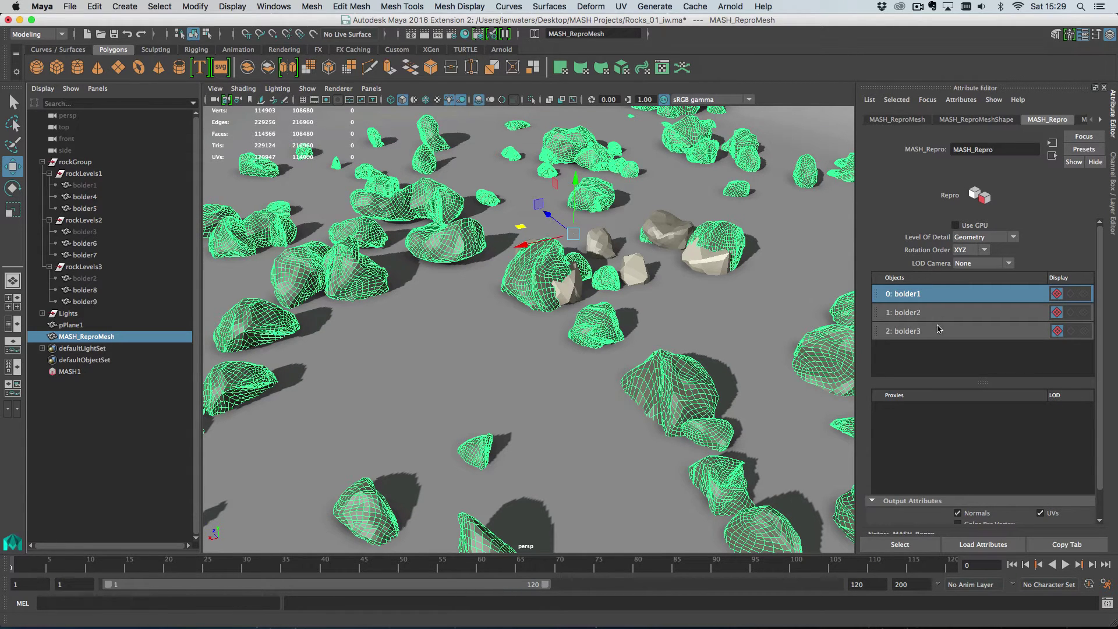
drag(939, 333, 983, 394)
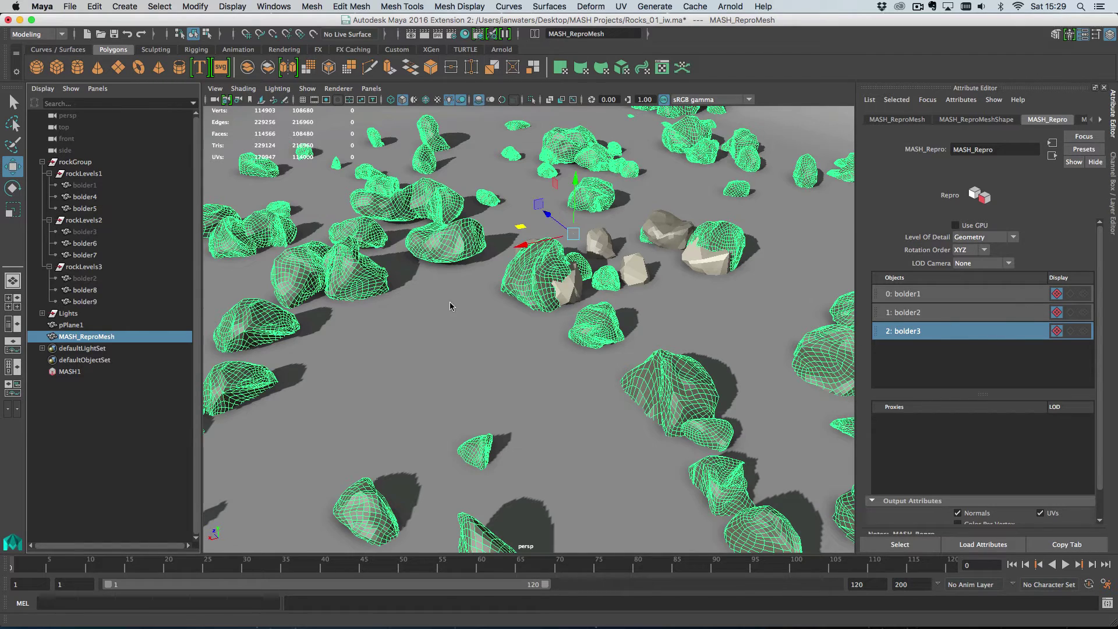
Step: Assign proxies bolder5, bolder7 and bolder9 to bolder1, bolder2 and bolder3 respectively
right_click(948, 333)
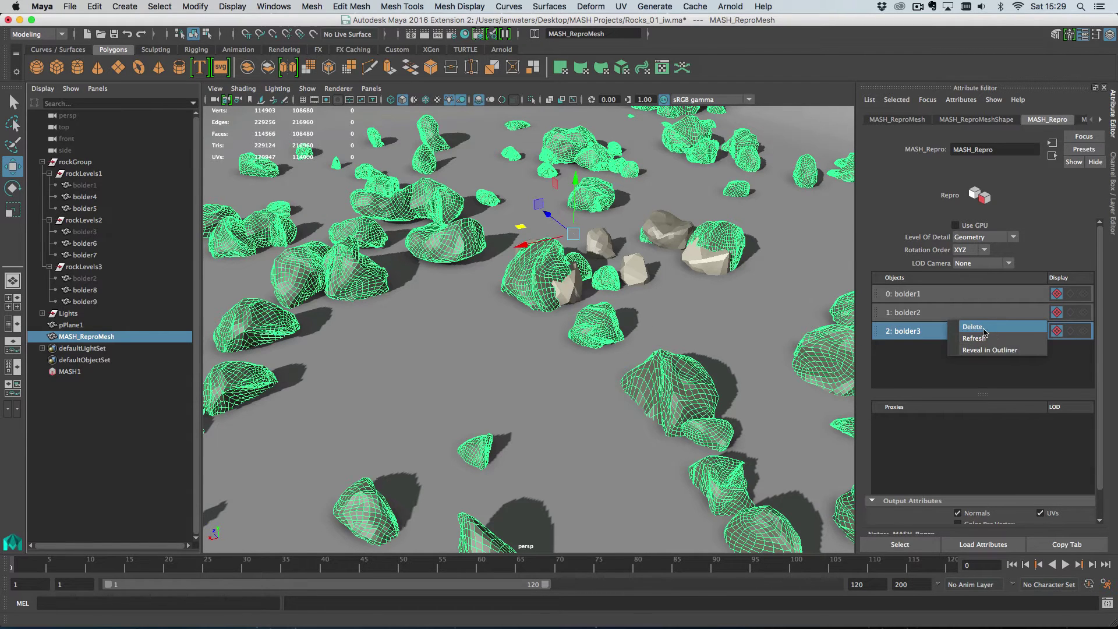
click(920, 330)
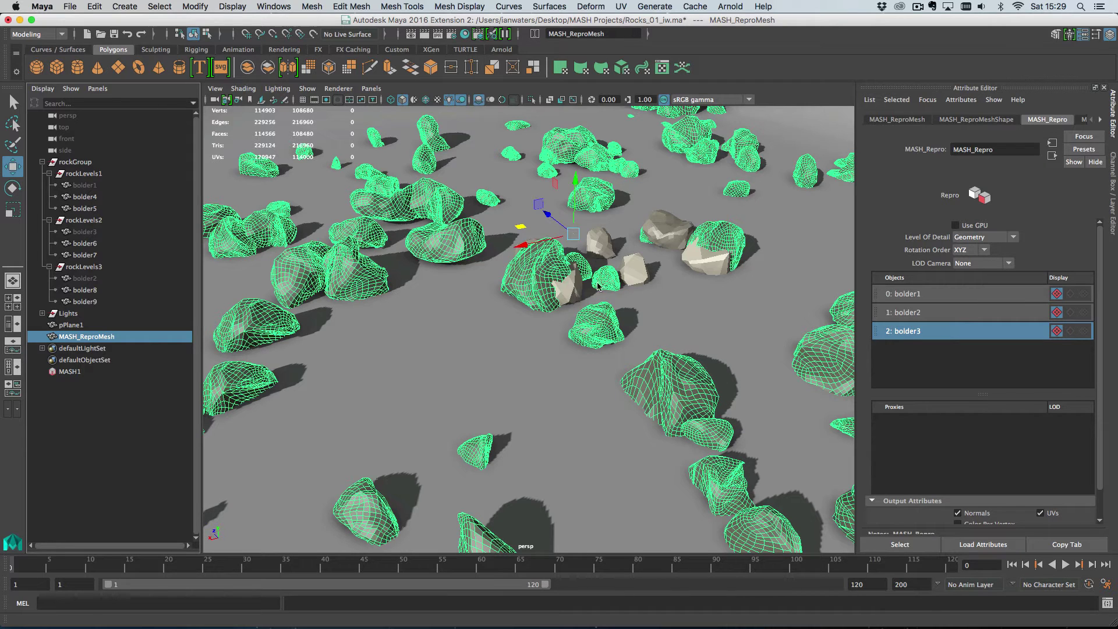
click(949, 293)
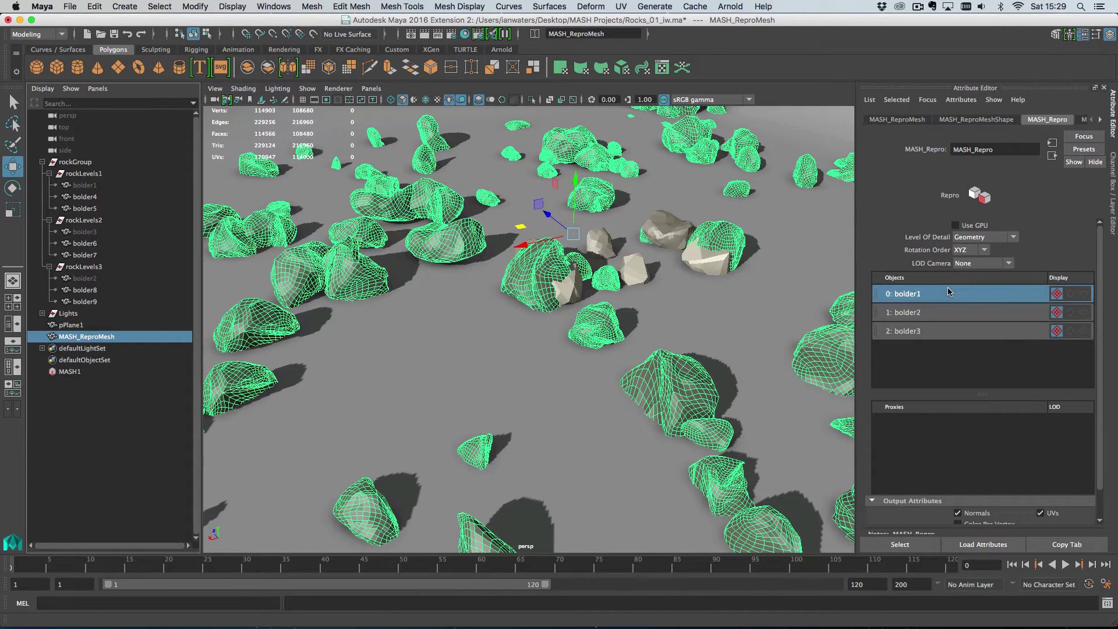
drag(97, 211, 960, 434)
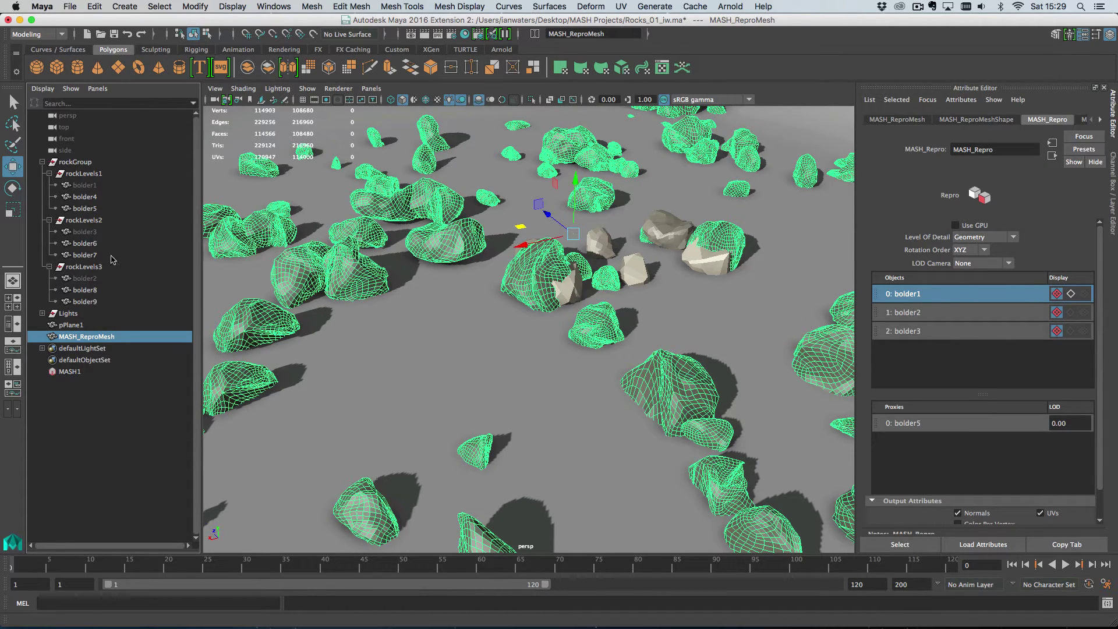
click(1013, 312)
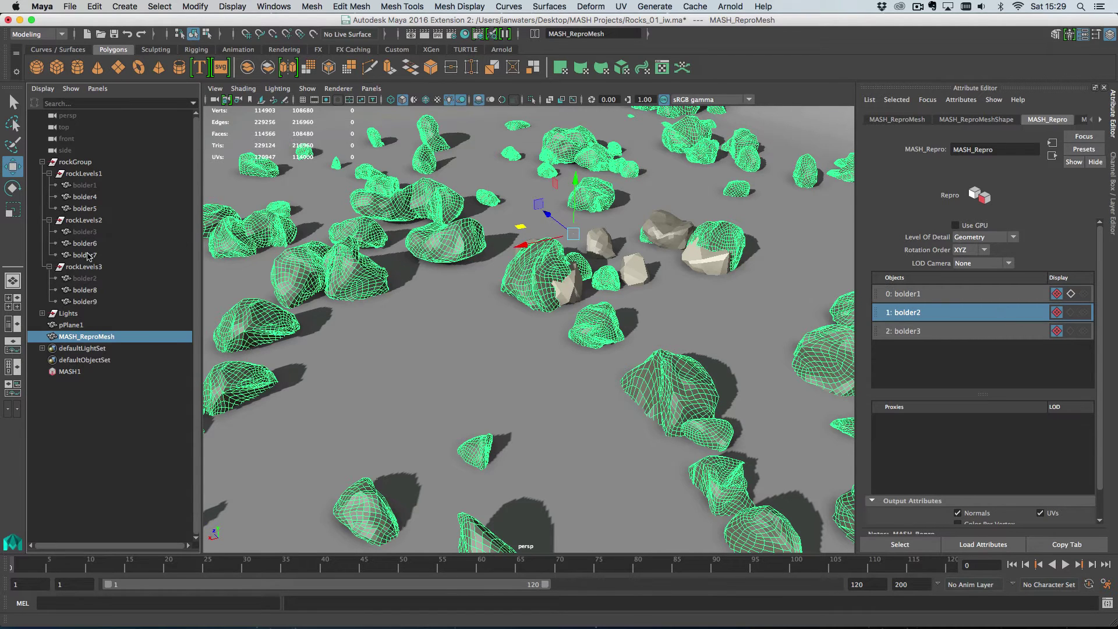
drag(87, 254, 939, 461)
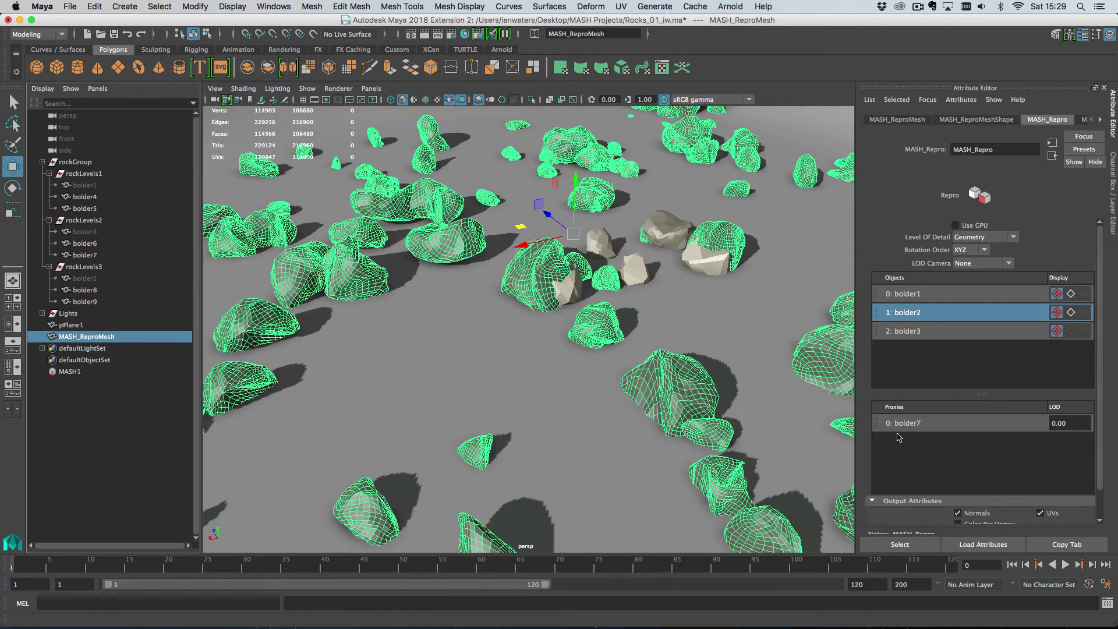
click(114, 268)
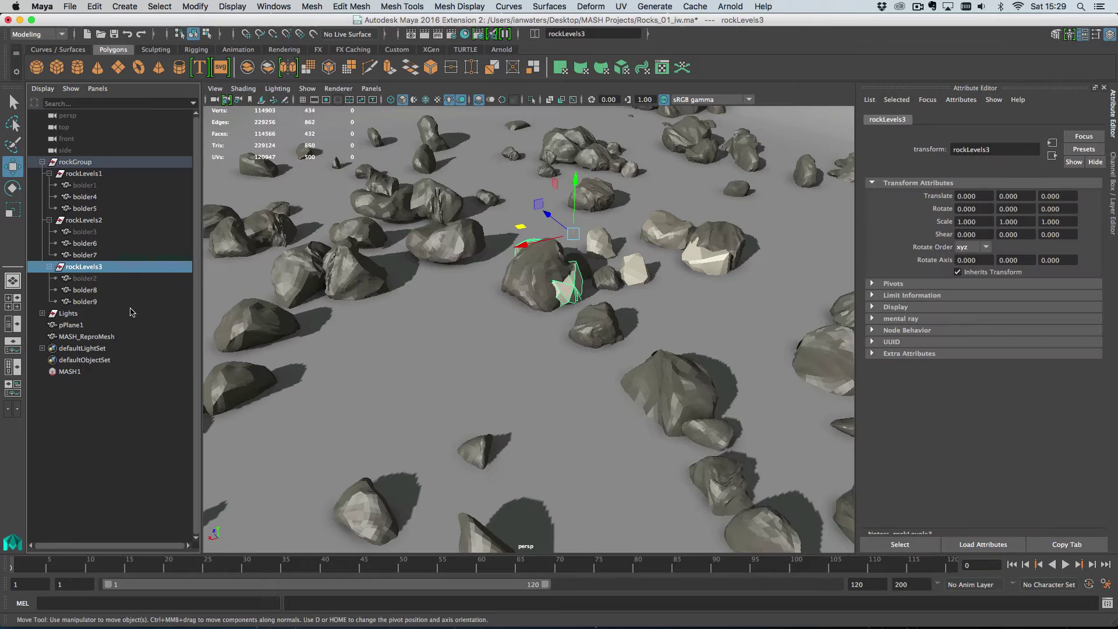
click(99, 337)
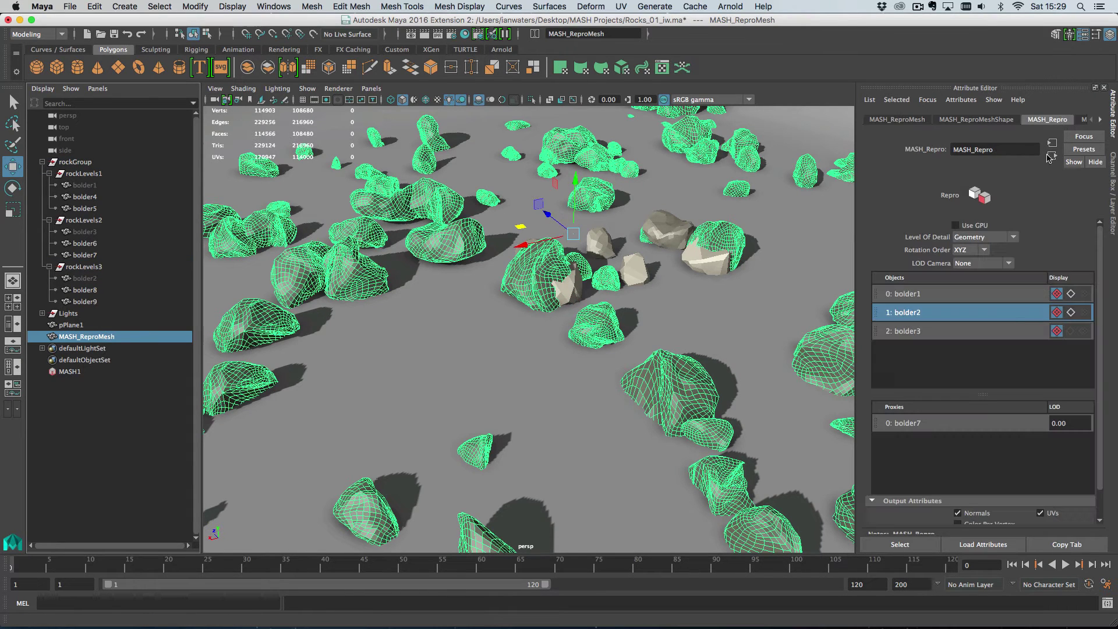
click(929, 331)
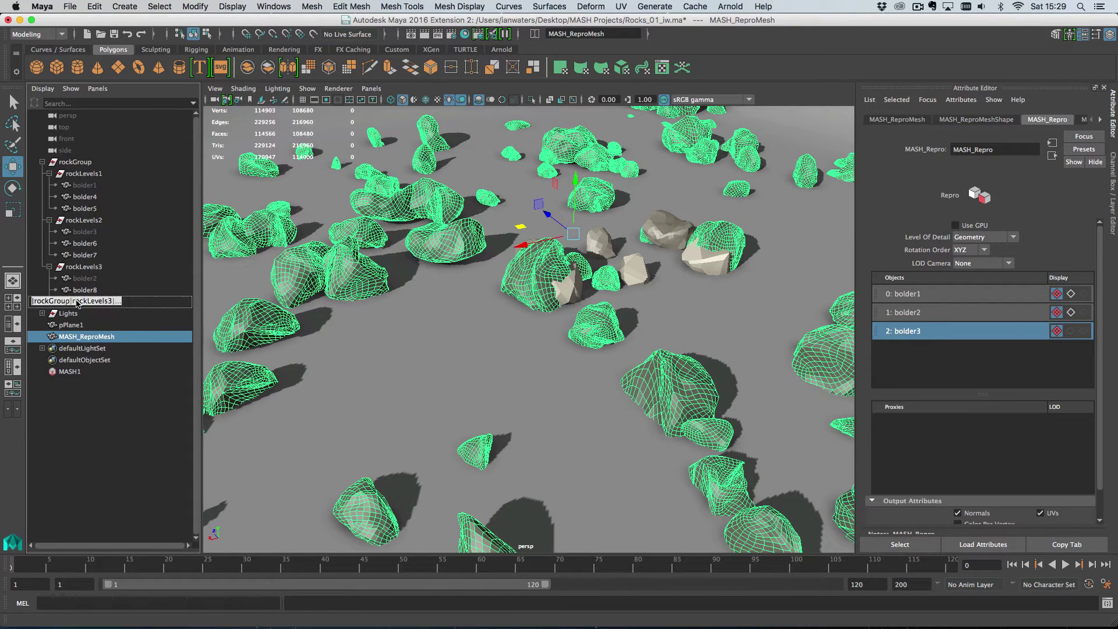
middle_drag(77, 302, 908, 428)
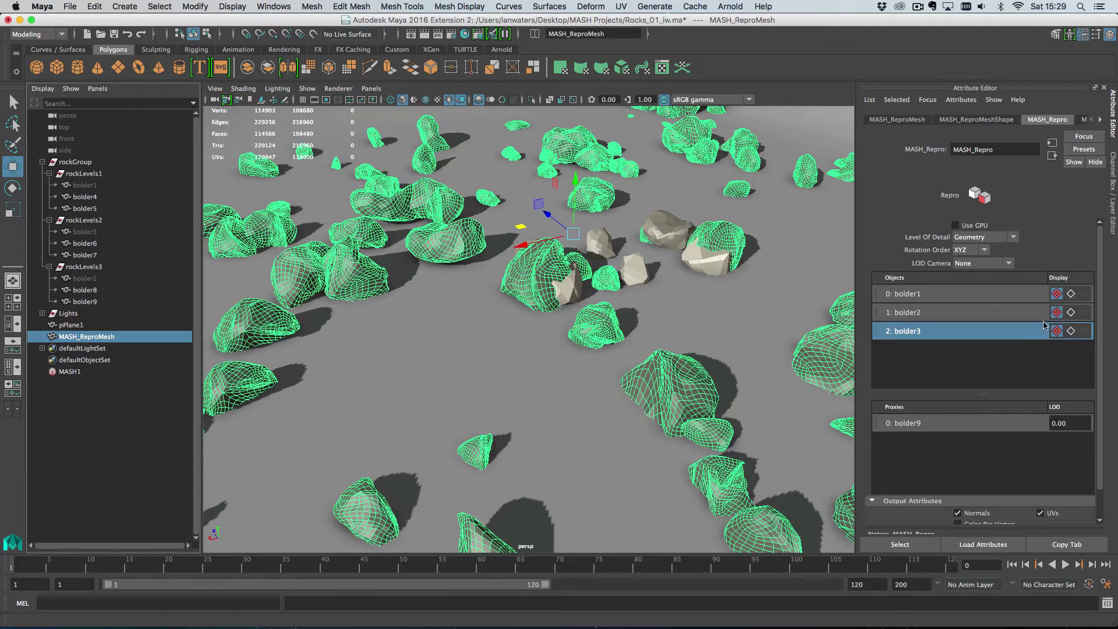
Step: Turn on viewport proxy display for bolder1, bolder2 and bolder3
click(1070, 293)
click(1070, 313)
click(1071, 330)
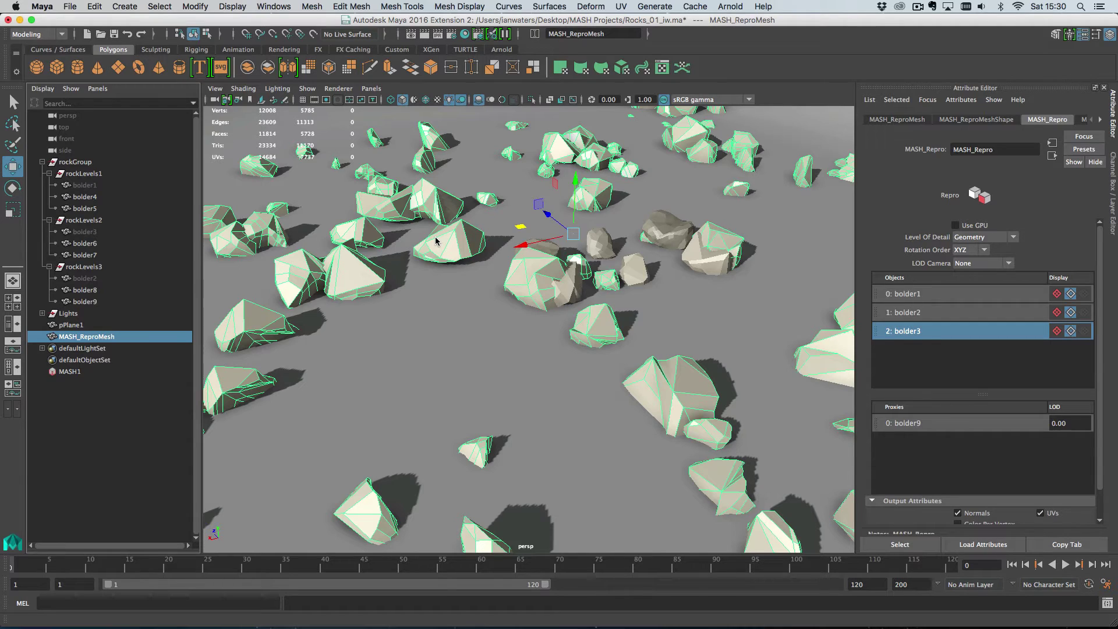
Step: Add bolder4 as bolder1's second proxy and bolder6 as bolder2's second proxy
click(960, 296)
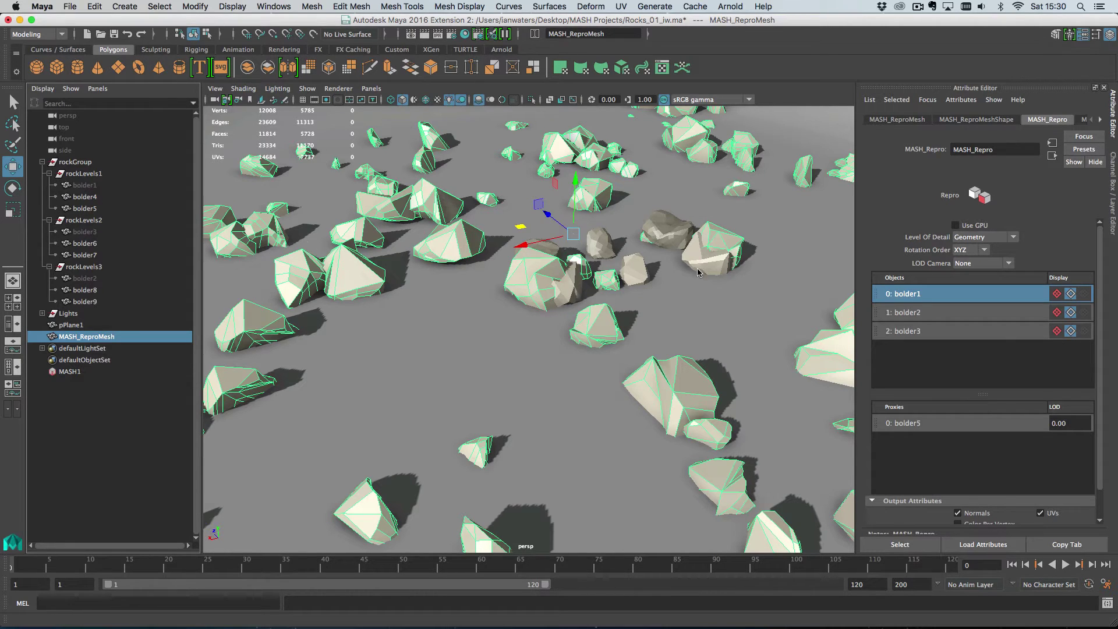
middle_drag(76, 198, 966, 459)
click(931, 313)
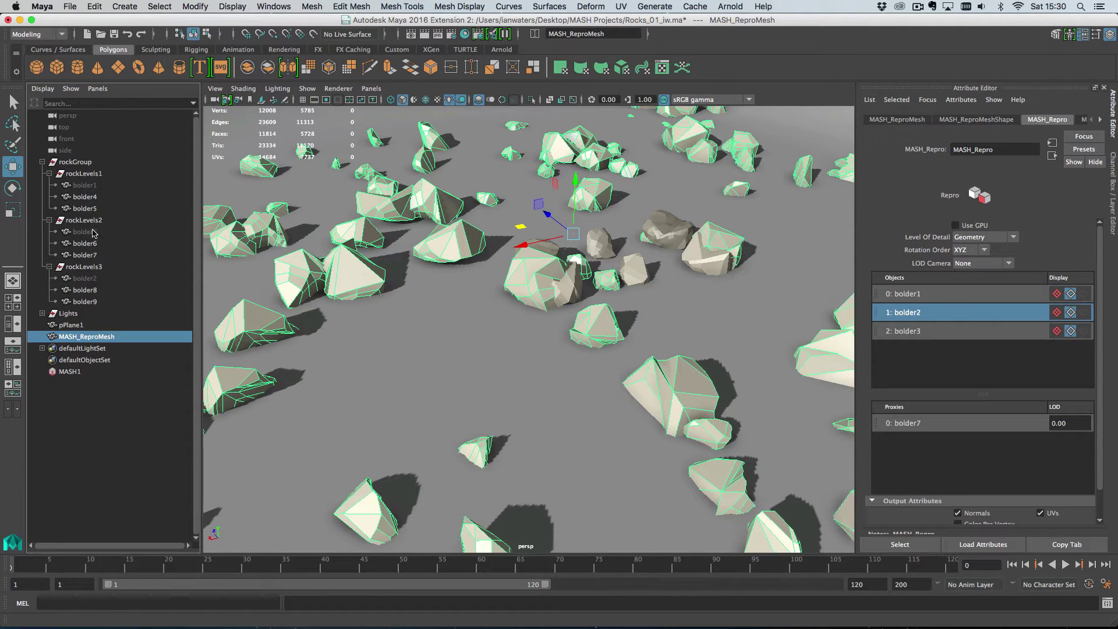
middle_drag(87, 246, 964, 449)
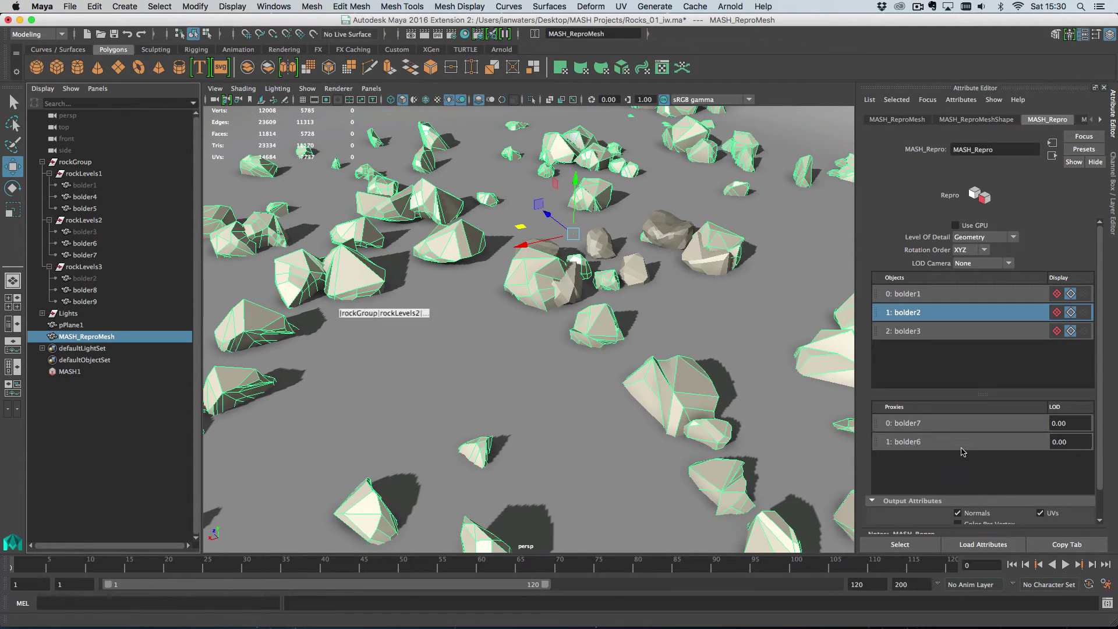
Step: Add bolder8 as bolder3's second proxy and set bolder1's proxy LODs to 30 and 15
click(913, 332)
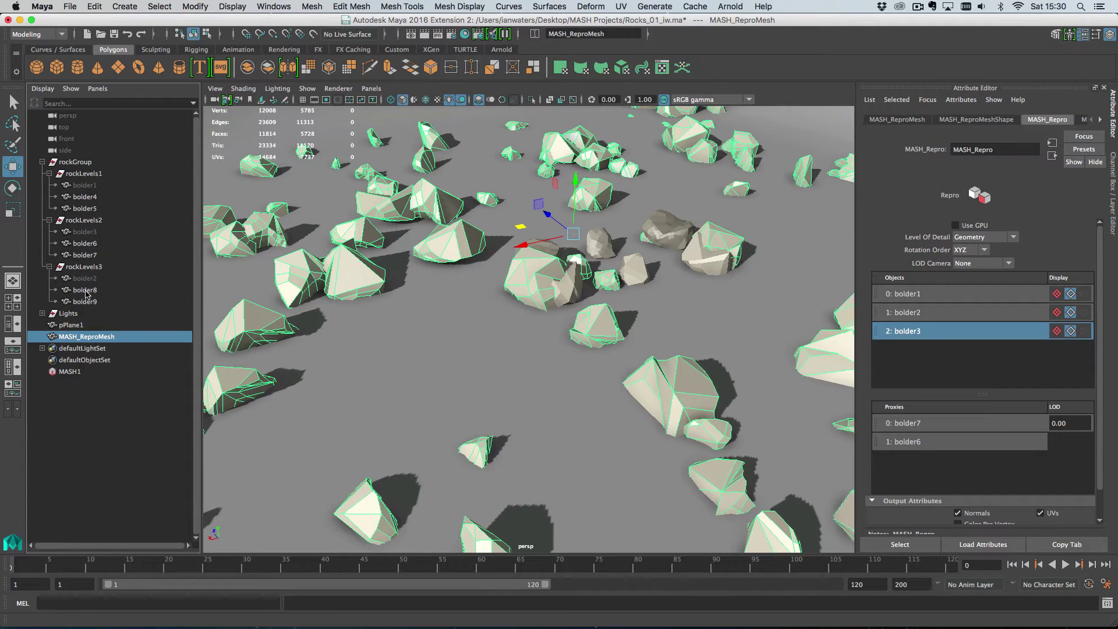
middle_drag(87, 295, 1006, 475)
click(1025, 303)
click(1071, 423)
text(30)
key(Tab)
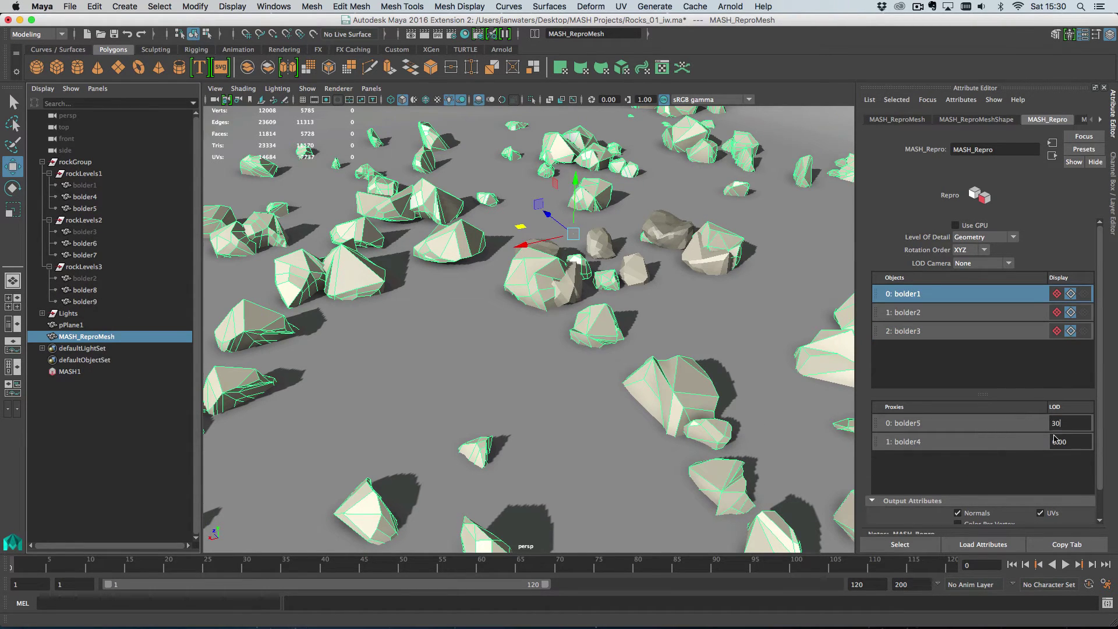
text(15)
key(Return)
Step: Set proxy LOD distances of 30 and 15 for bolder2 and bolder3
click(999, 318)
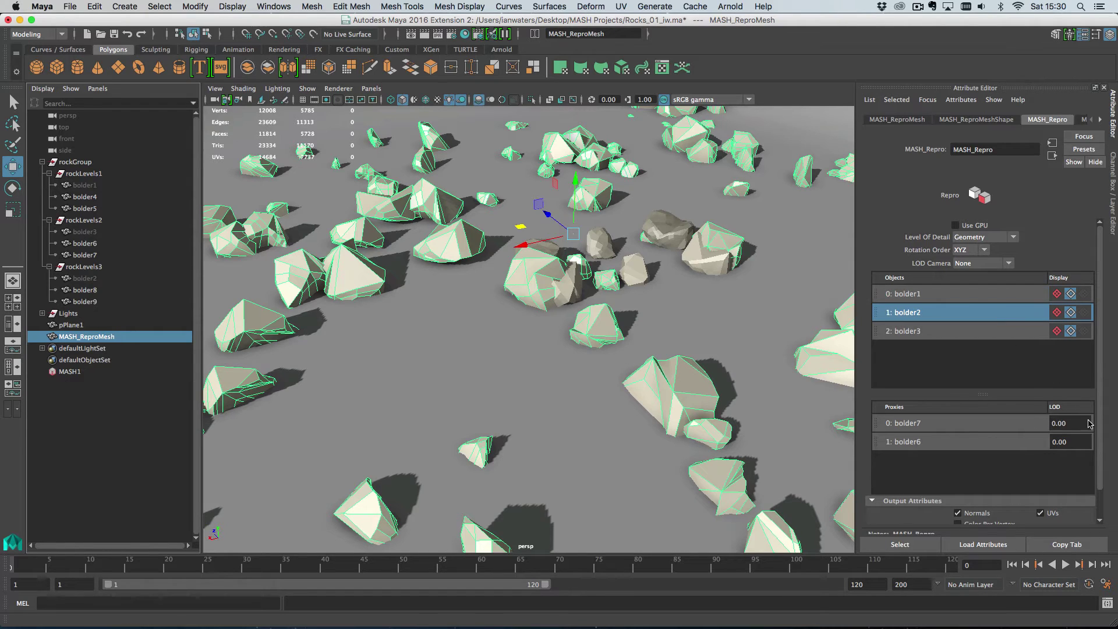
click(1089, 424)
text(30)
click(1075, 444)
text(15)
key(Return)
click(984, 337)
click(1076, 429)
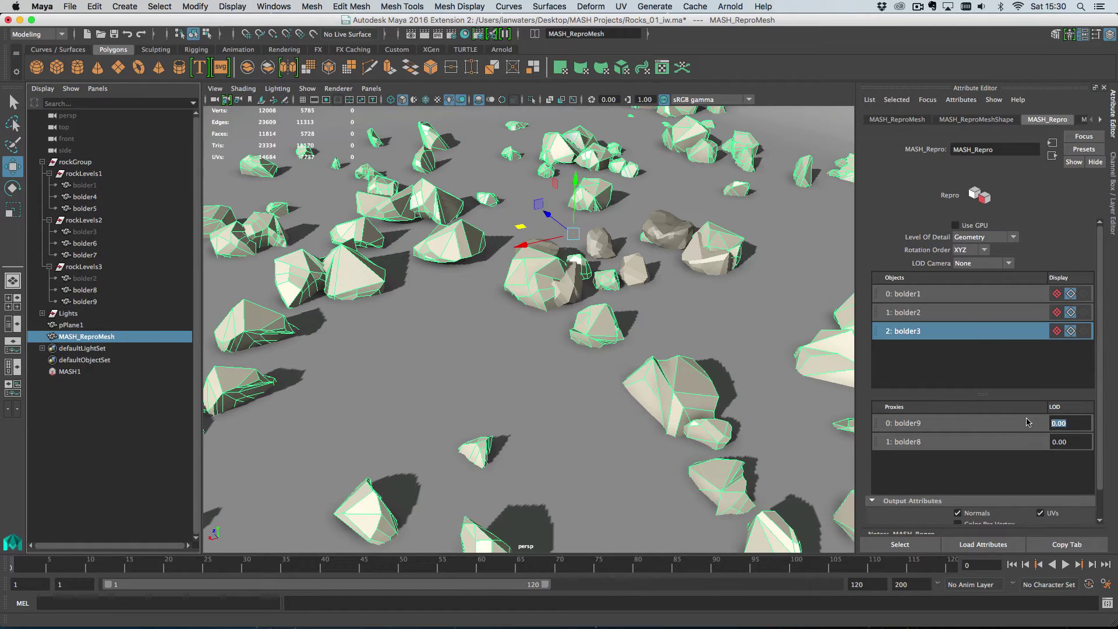
click(1076, 445)
text(15)
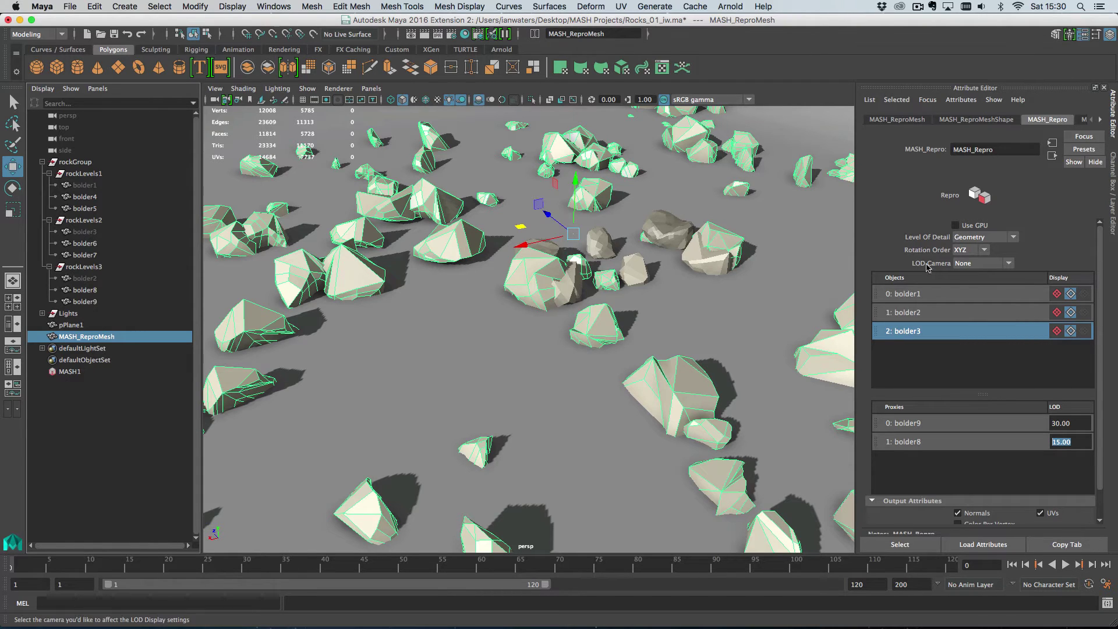
Step: Set LOD Camera to perspShape and enable LOD display on all three object rows
click(982, 267)
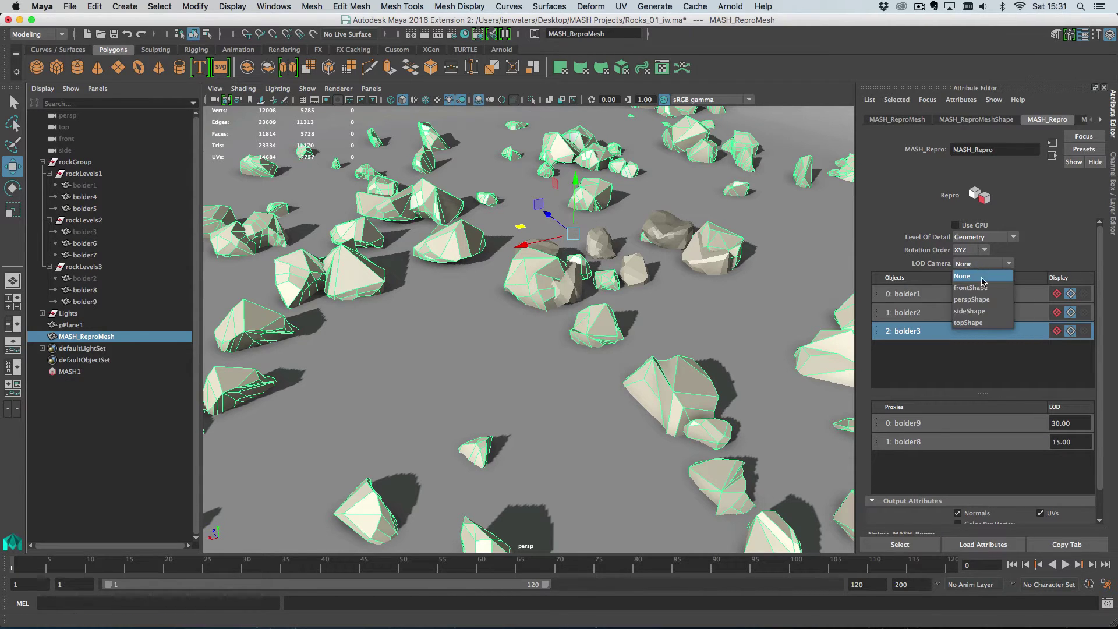
click(984, 300)
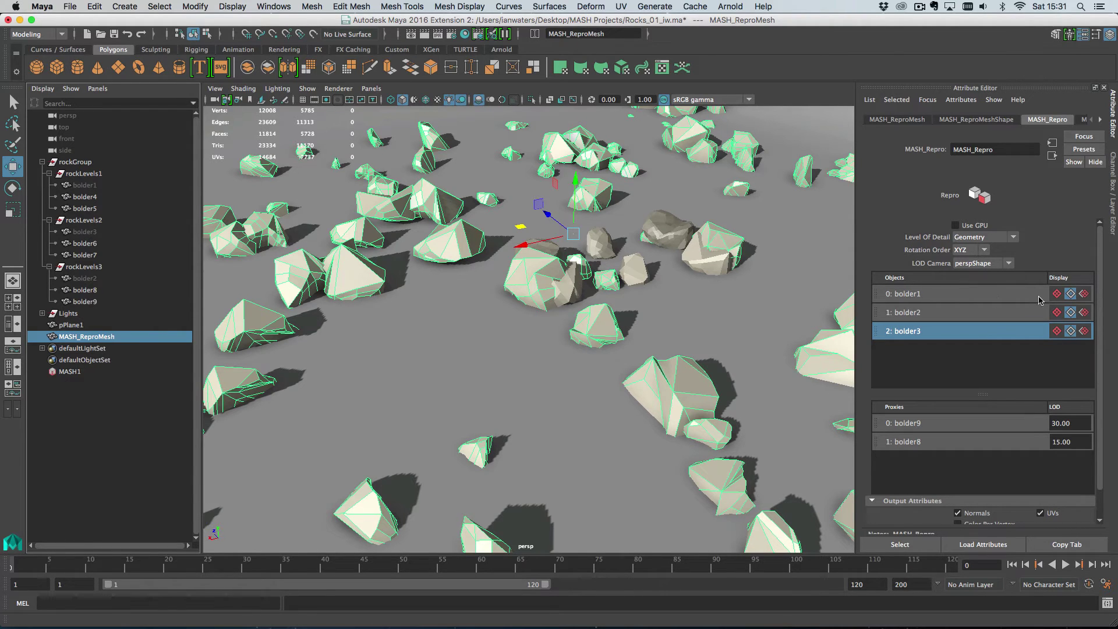
click(1084, 294)
click(1084, 312)
click(1083, 331)
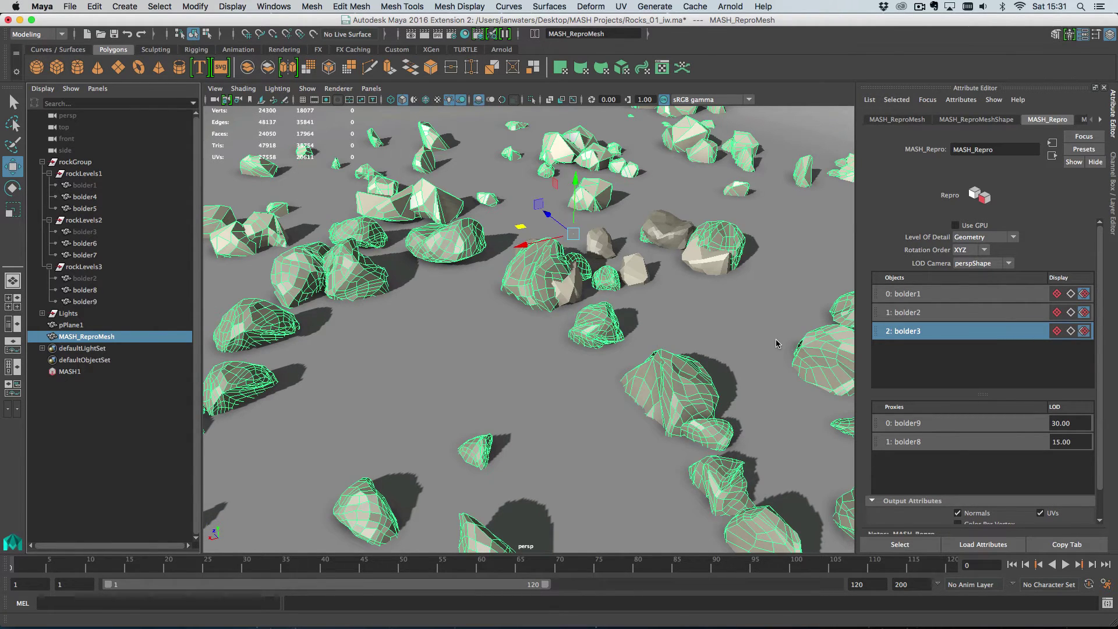
Step: Hide the original rockGroup with Ctrl+H and clear the selection
click(90, 163)
key(ctrl+h)
click(120, 366)
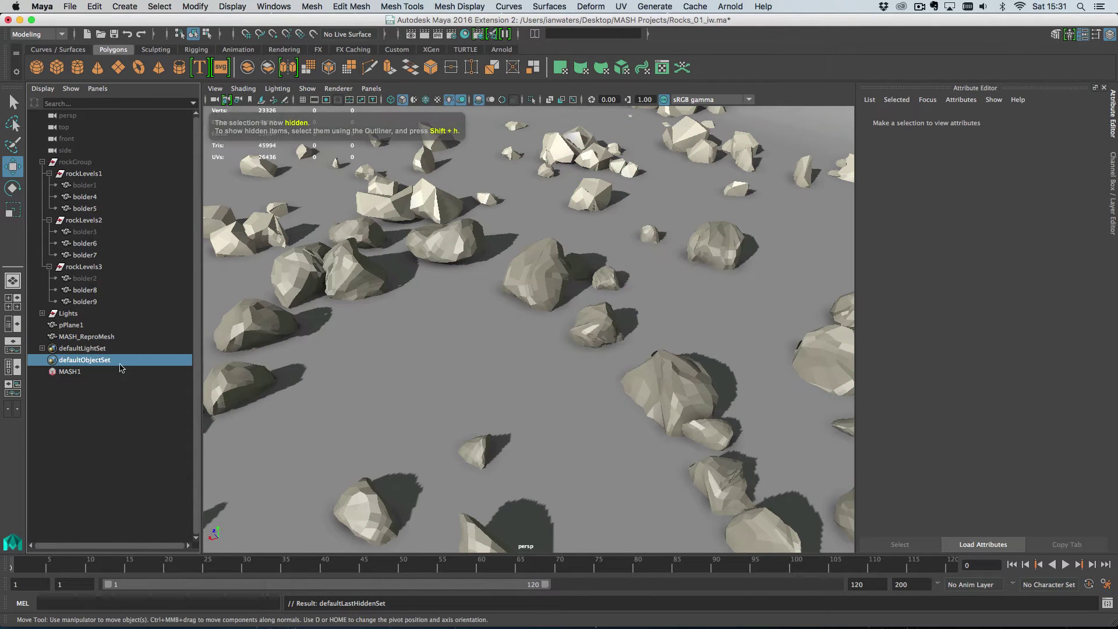
Step: Tumble, dolly and track through the rock field at ground level to watch proxies swap
mouse_move(403, 344)
alt+mouse_down()
mouse_move(393, 324)
mouse_move(407, 327)
alt+mouse_up()
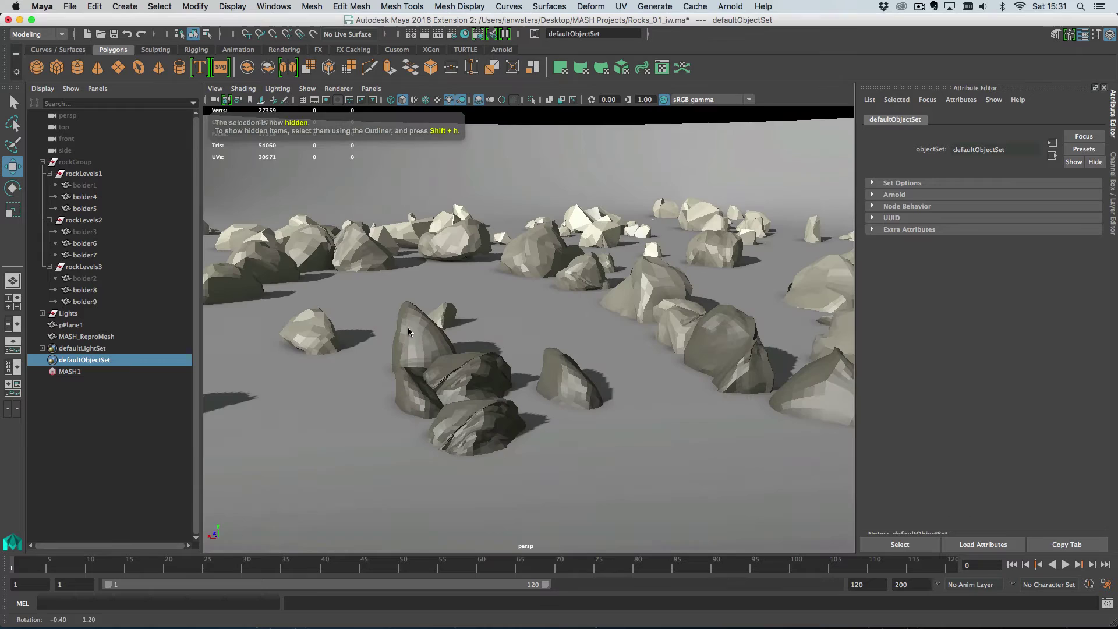
alt+right_drag(407, 327, 504, 360)
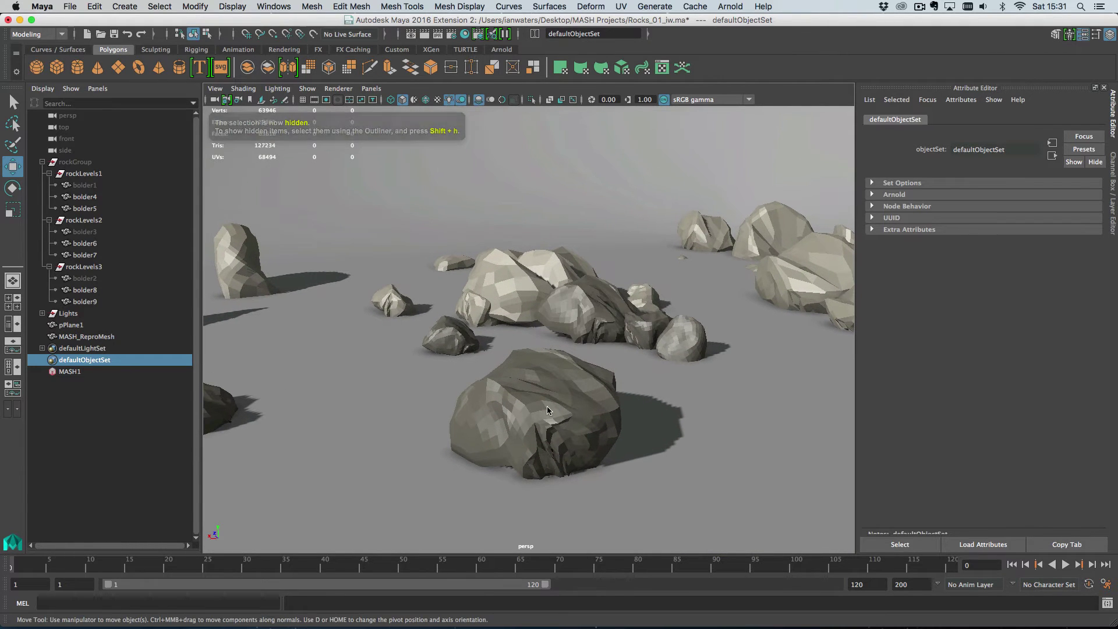
alt+right_drag(595, 467, 514, 343)
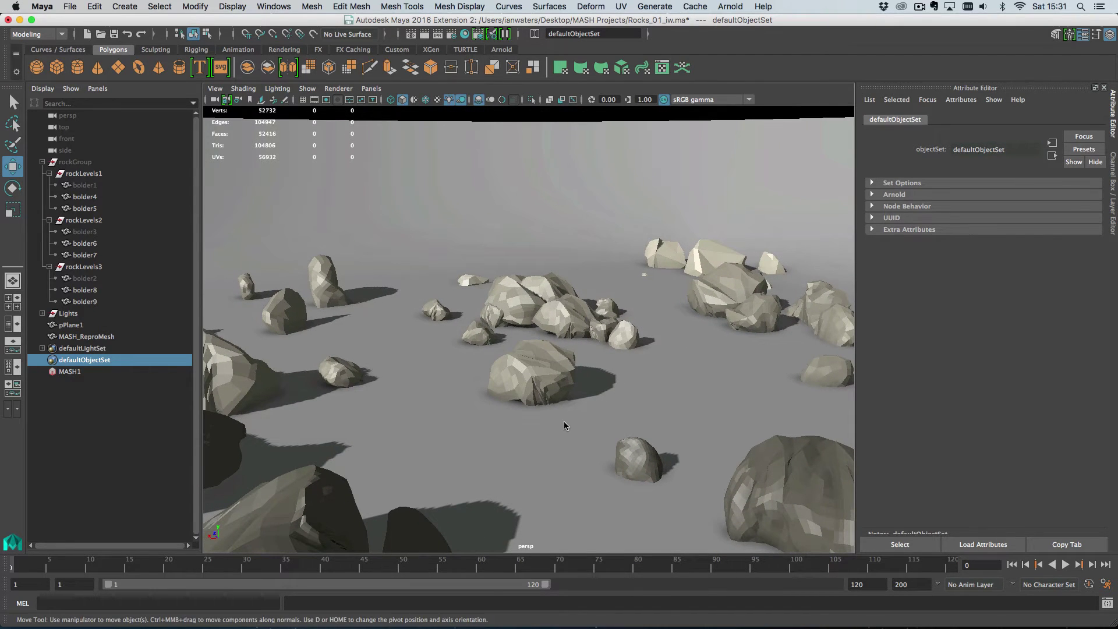
alt+right_drag(564, 421, 547, 389)
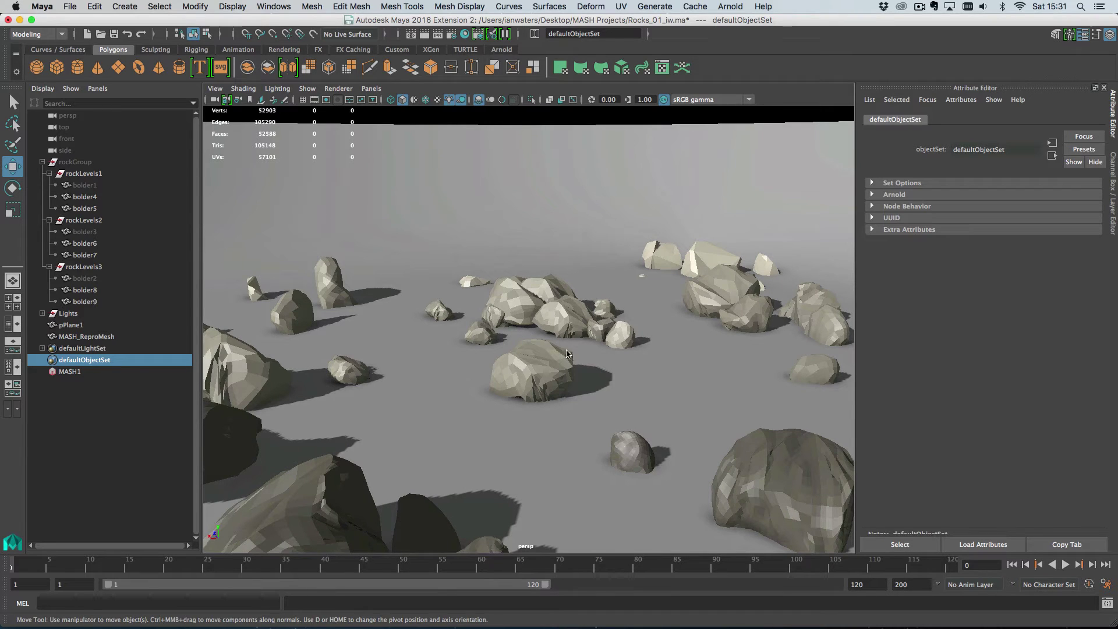
alt+right_drag(610, 417, 538, 350)
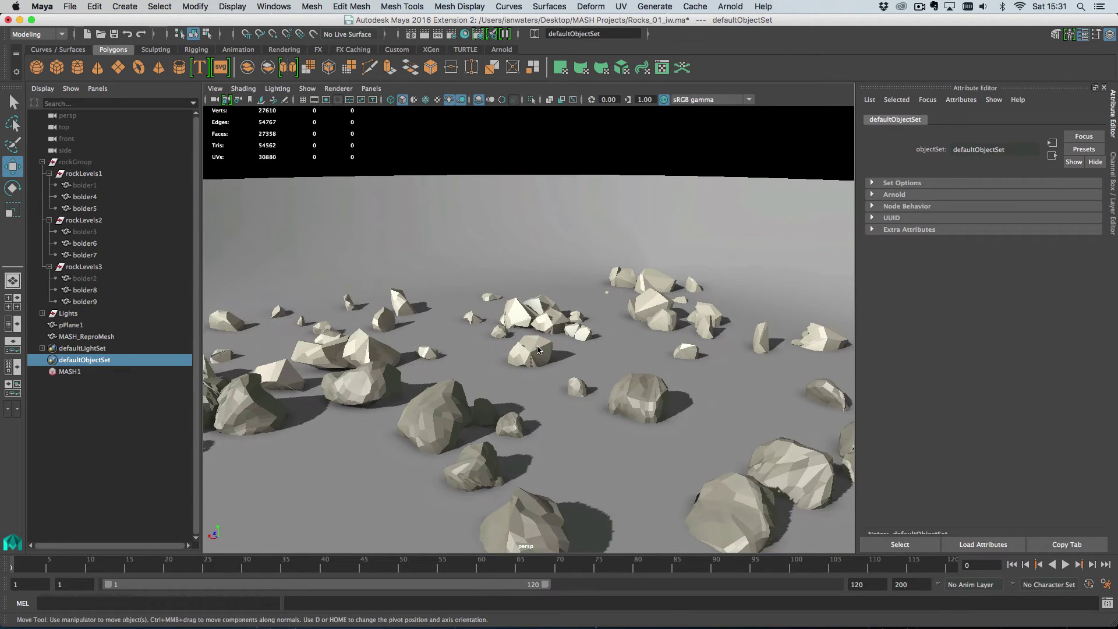
alt+drag(550, 408, 619, 414)
alt+right_drag(619, 414, 613, 472)
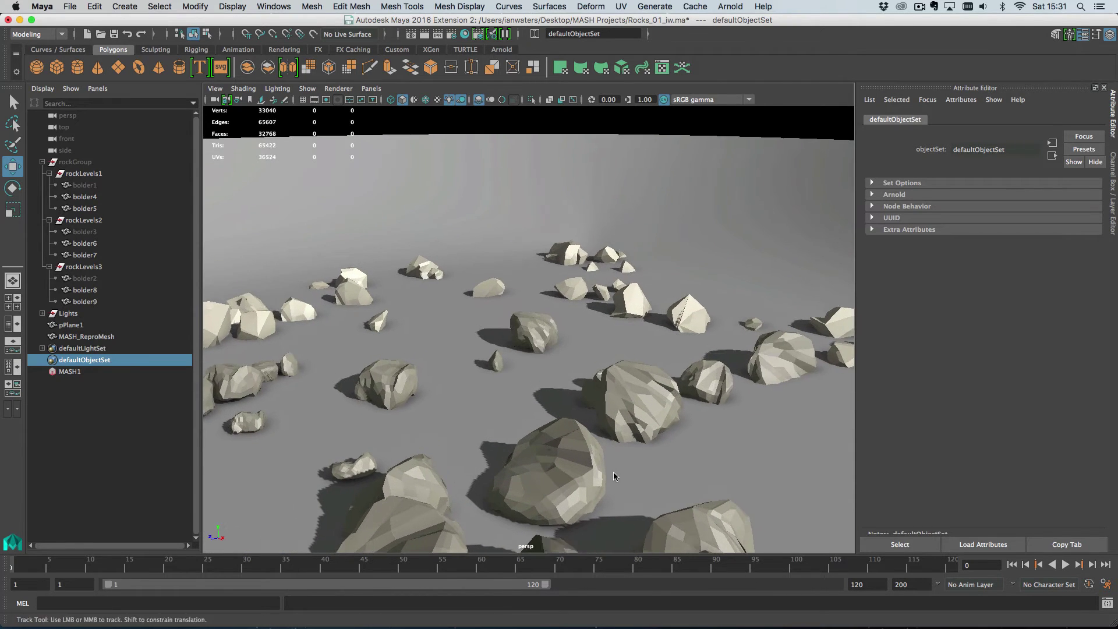
alt+middle_drag(613, 472, 549, 401)
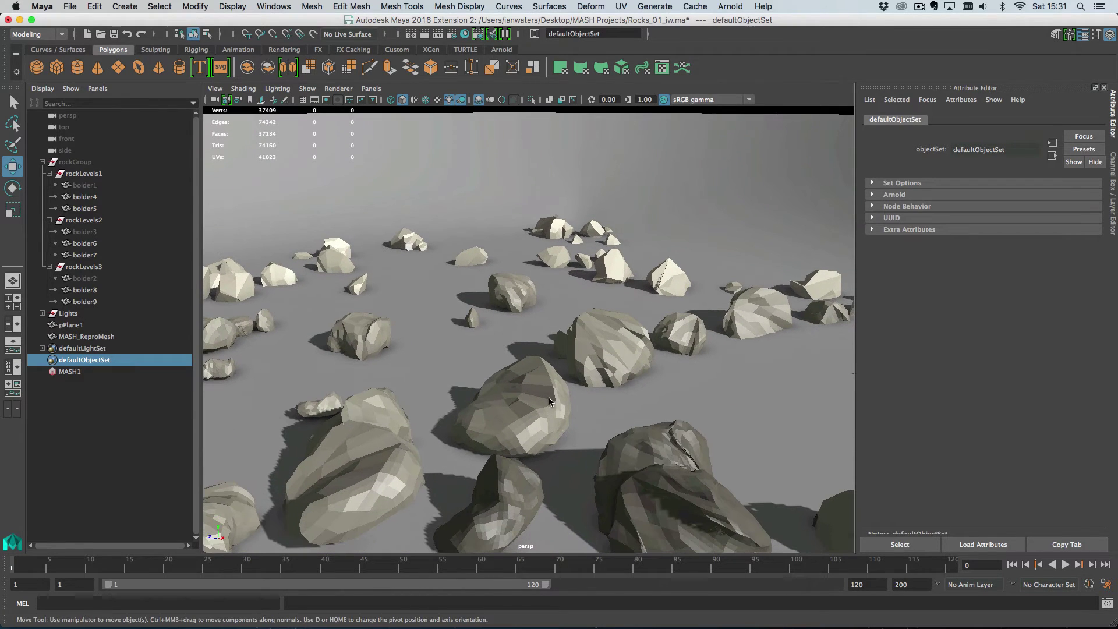
Step: Add a Visibility node to MASH1 with persp as its camera and Frustum Filtering enabled
click(107, 382)
click(110, 372)
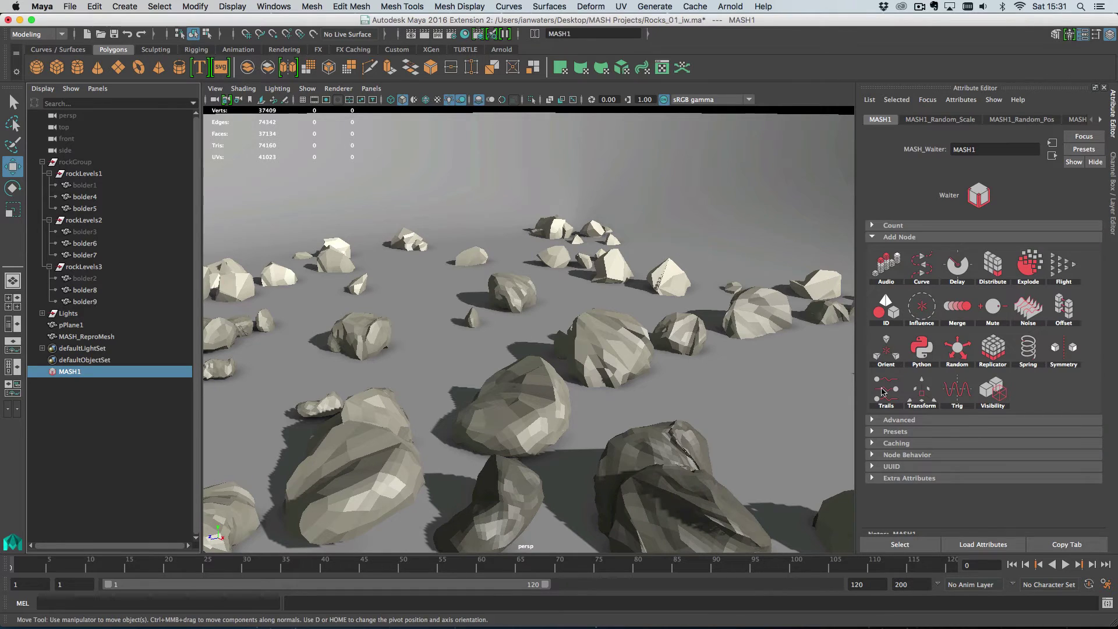
click(992, 388)
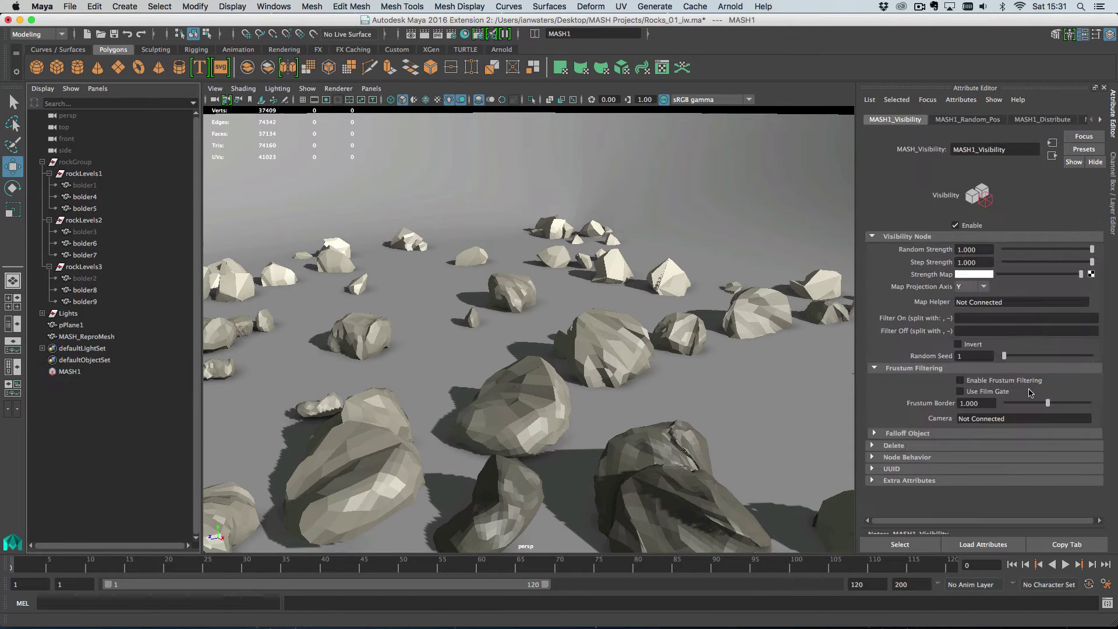
click(893, 368)
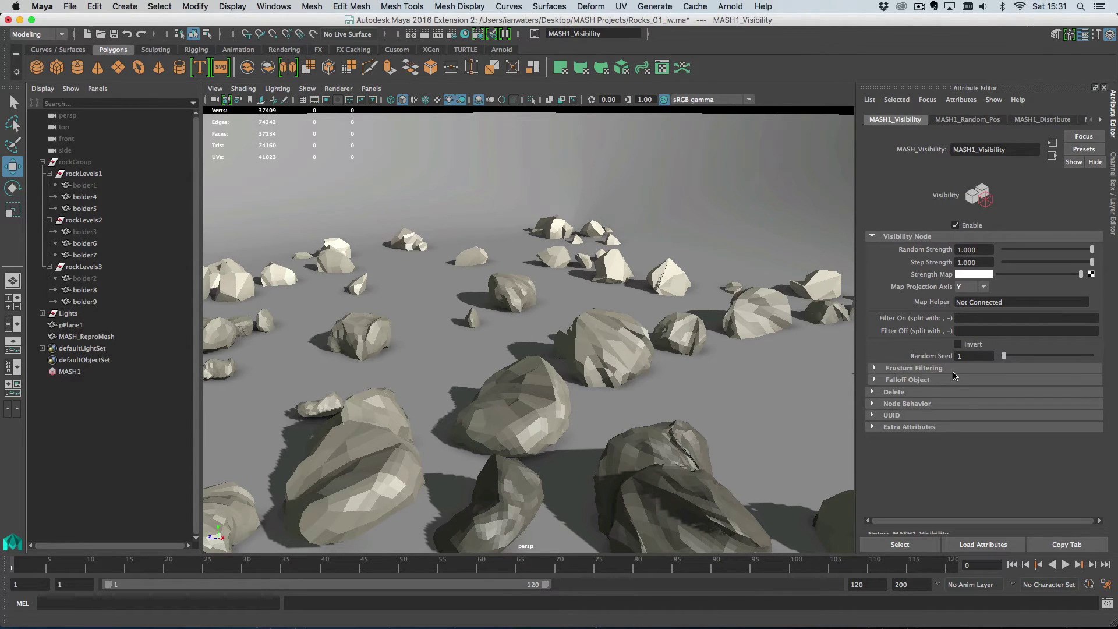
click(911, 369)
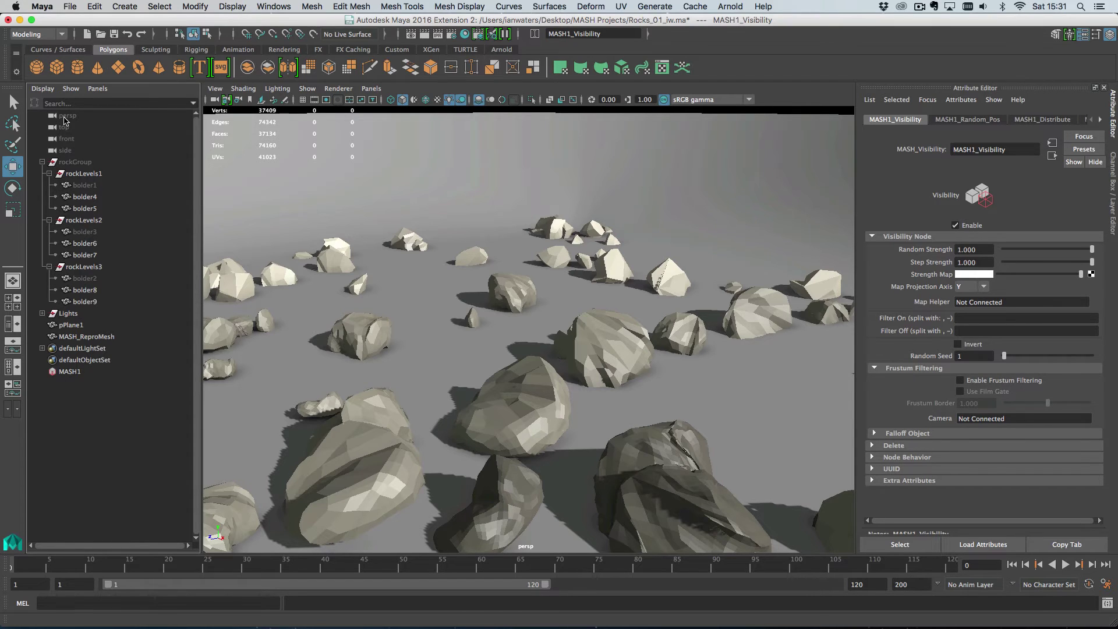
middle_drag(64, 119, 1023, 420)
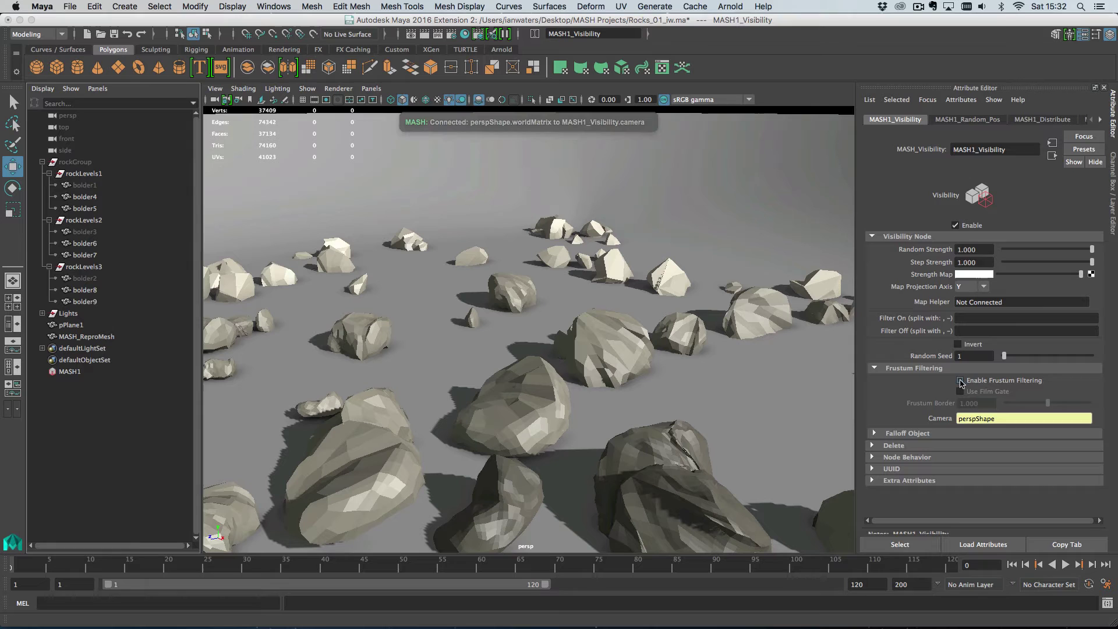
click(997, 383)
Step: Turn on the resolution gate, compare filtering off and on, and raise Frustum Border to 1.191
alt+drag(640, 378, 348, 156)
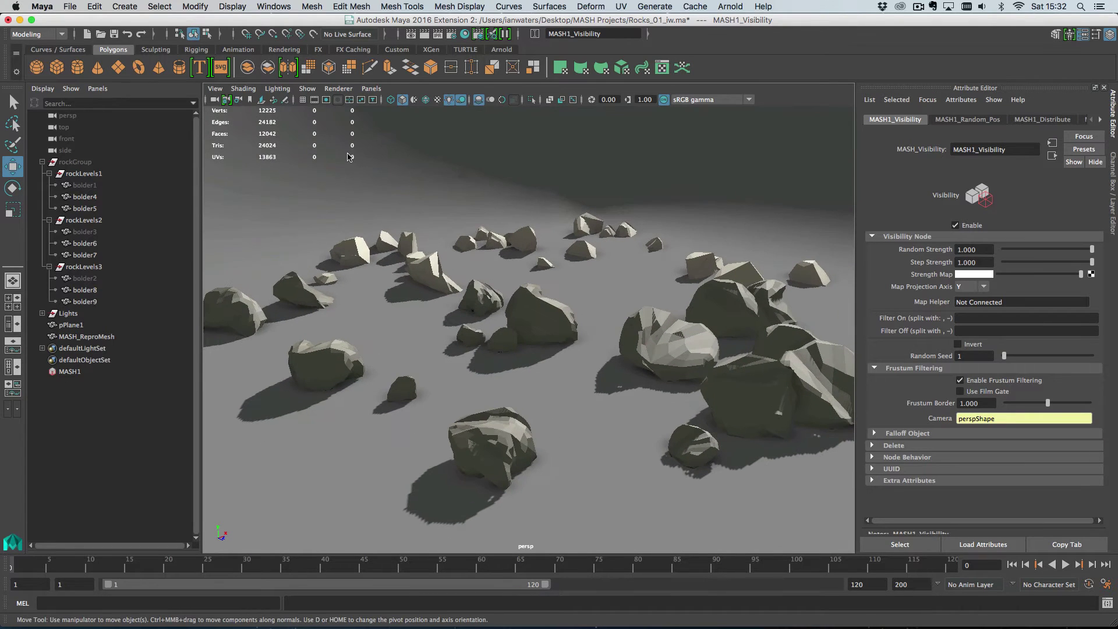
click(327, 101)
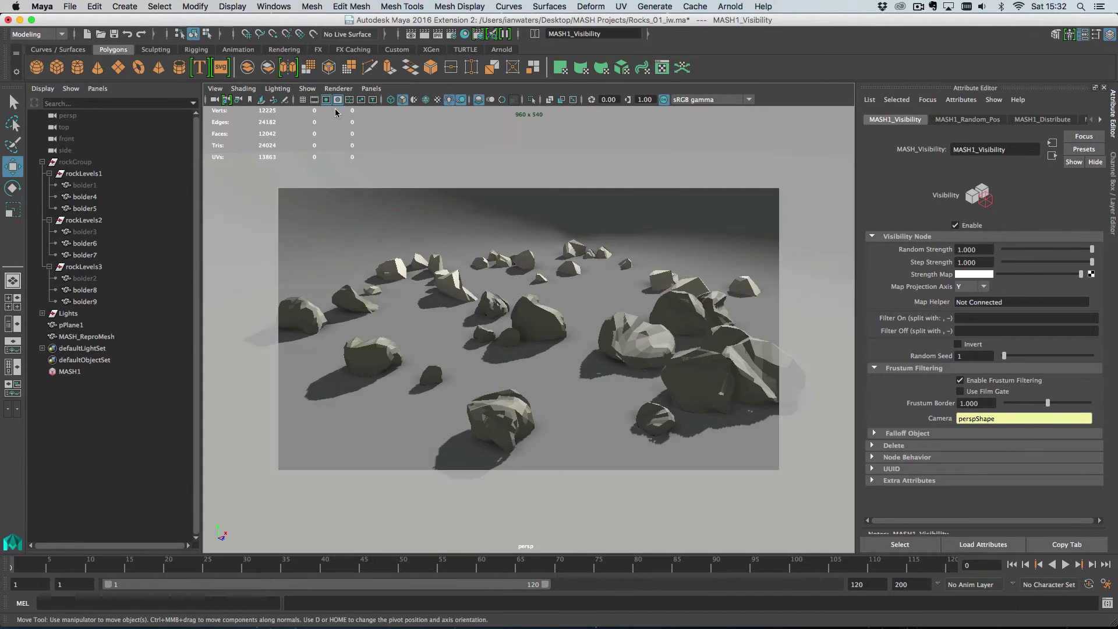
alt+drag(604, 327, 580, 320)
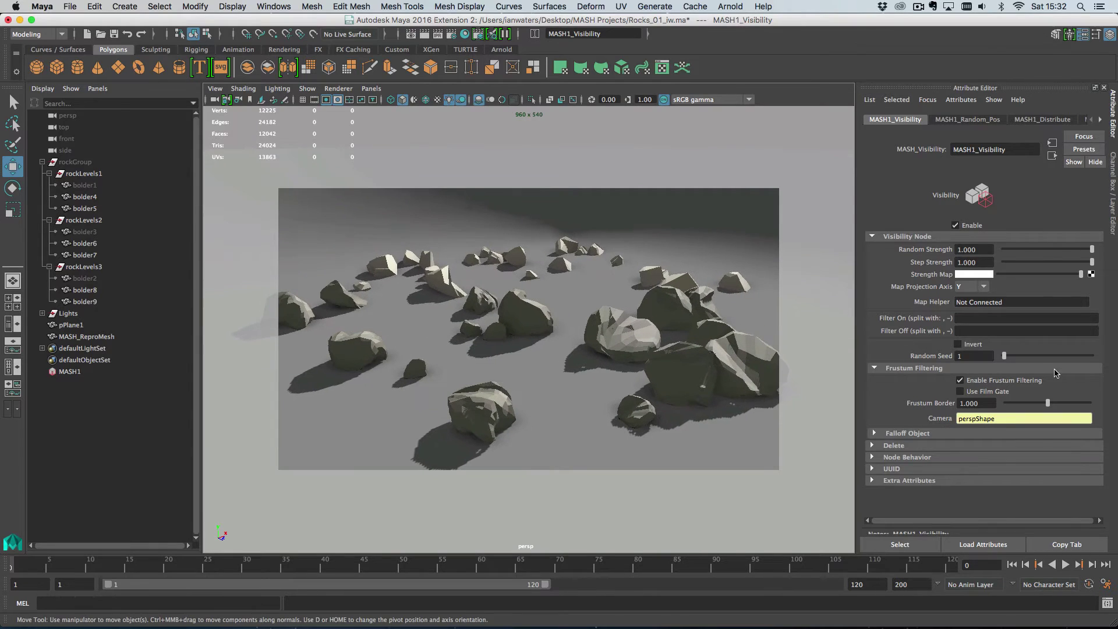
click(1021, 381)
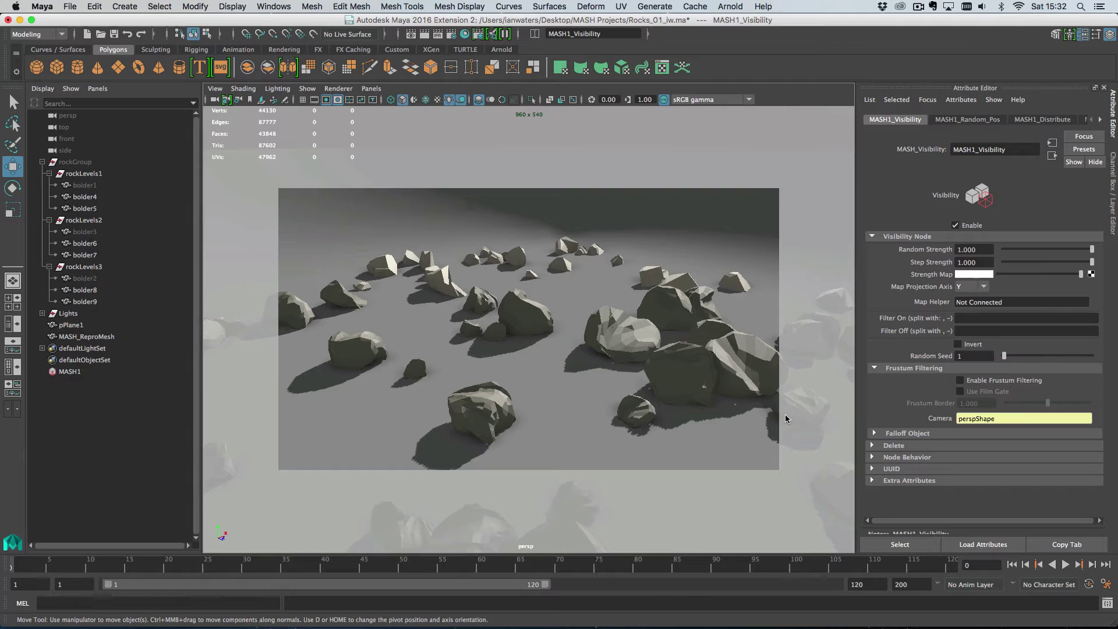
click(976, 382)
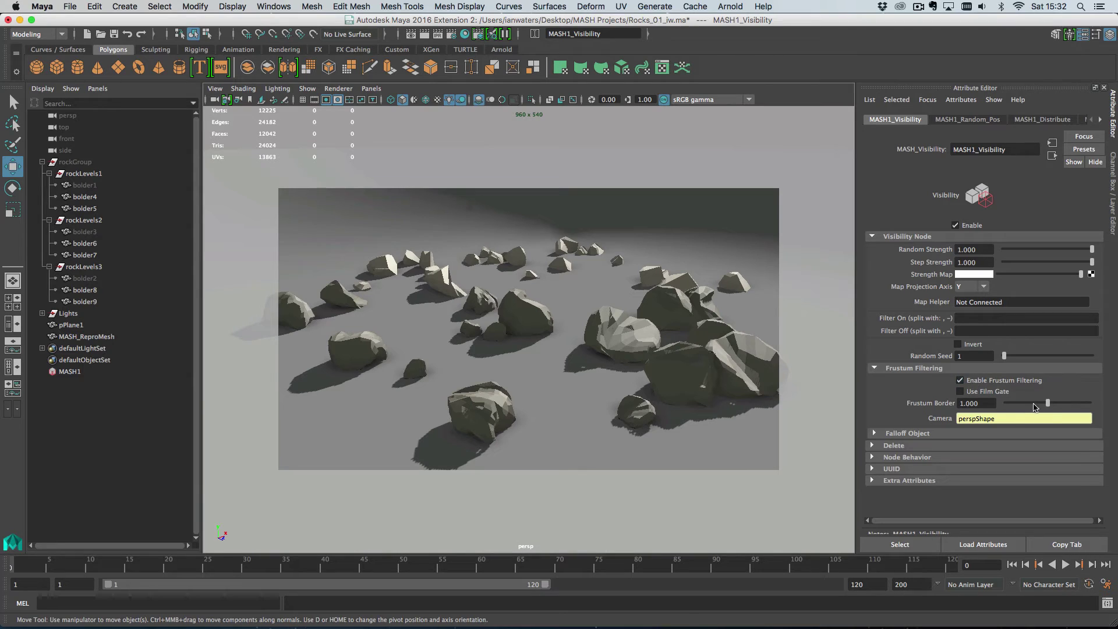
drag(1048, 406, 1056, 406)
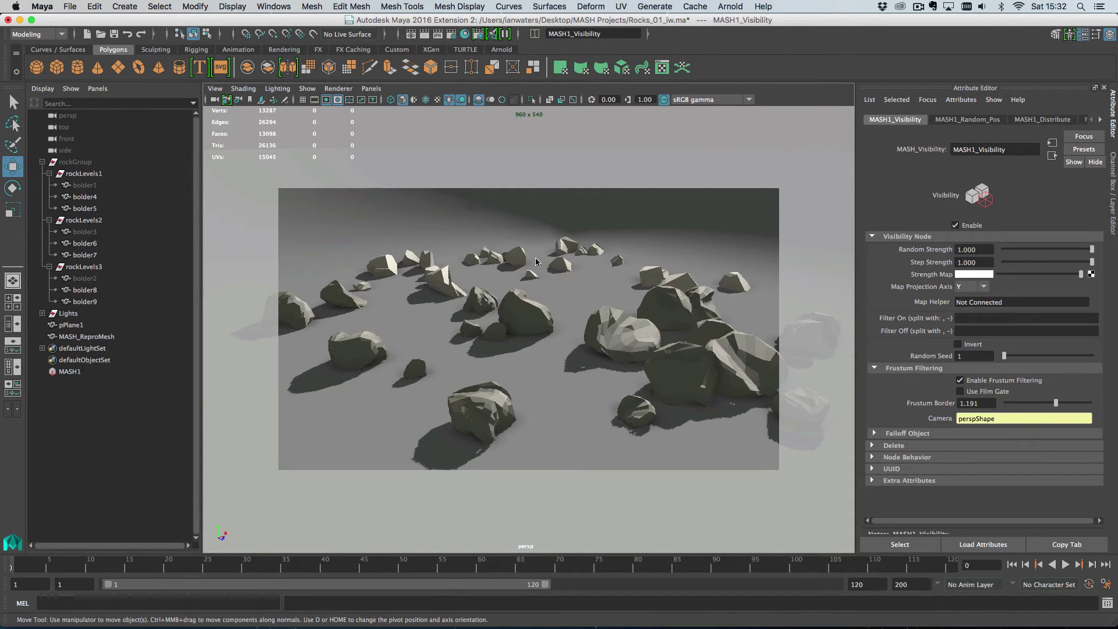
Step: Switch the viewport to the top orthographic view
click(371, 89)
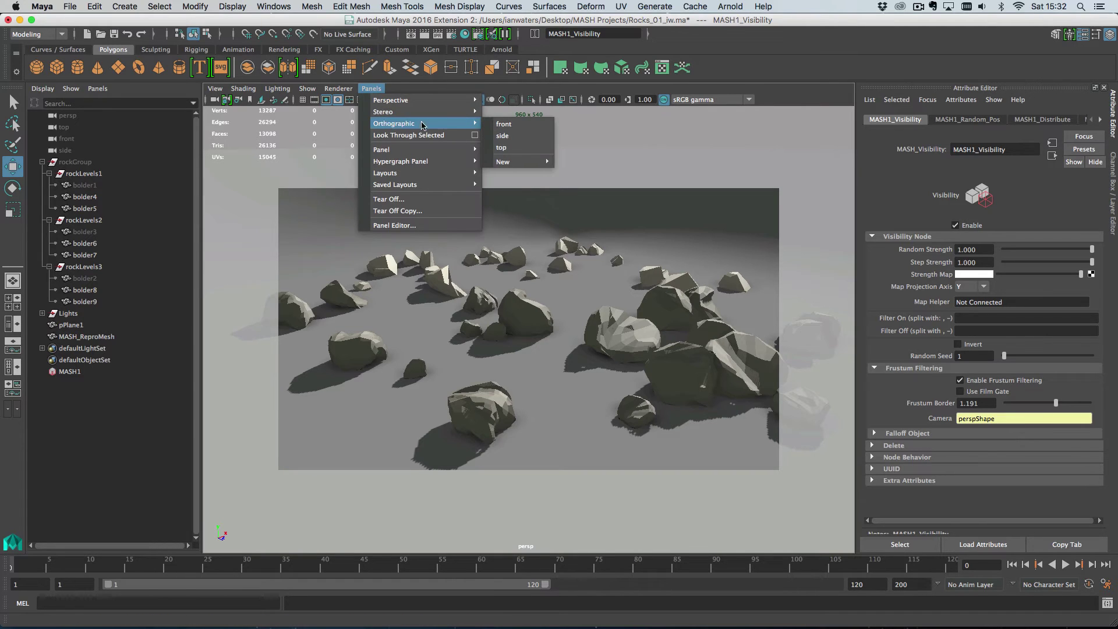
click(516, 147)
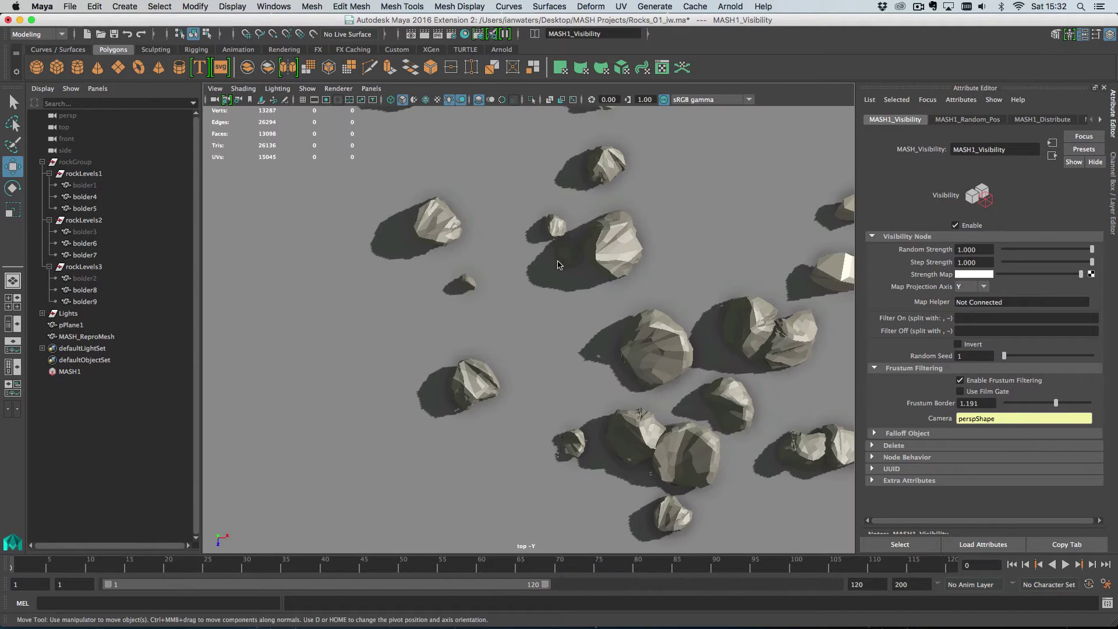
scroll(568, 314, down, 2)
Step: Move the persp camera to -11.831, 9.139, 7.307 over the rock field and hide the Outliner
click(81, 116)
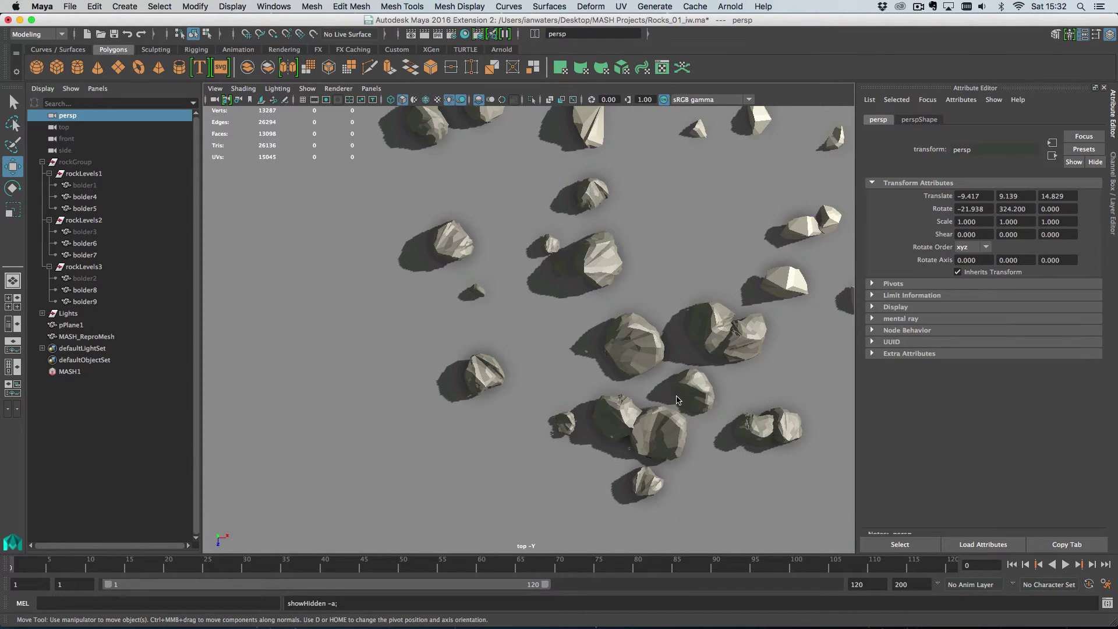
scroll(677, 399, down, 3)
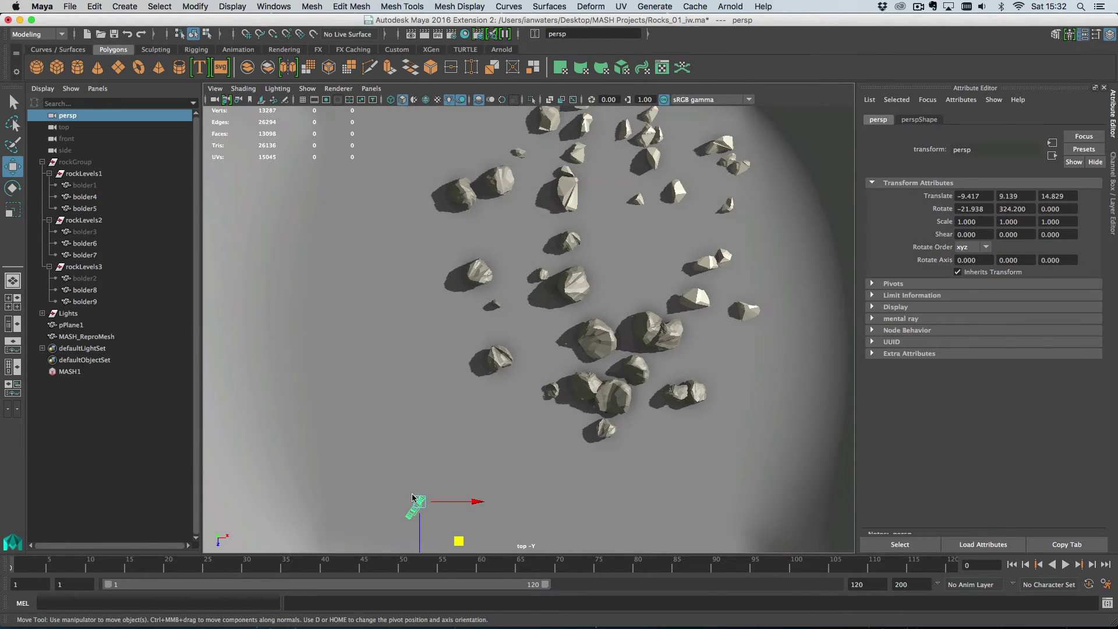
drag(464, 545, 437, 531)
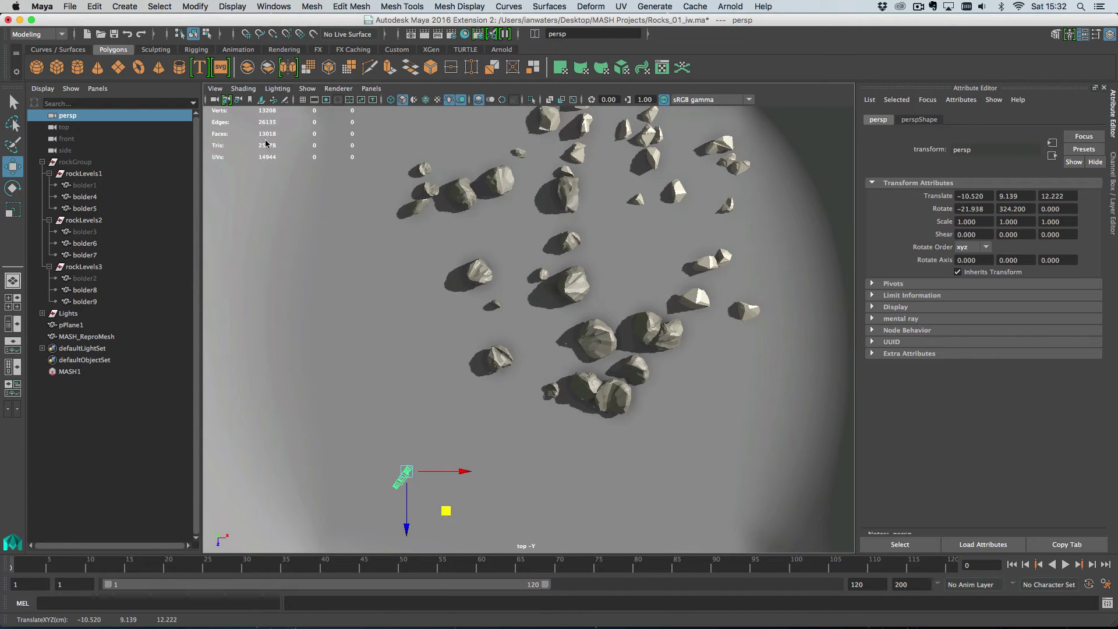
scroll(495, 308, down, 3)
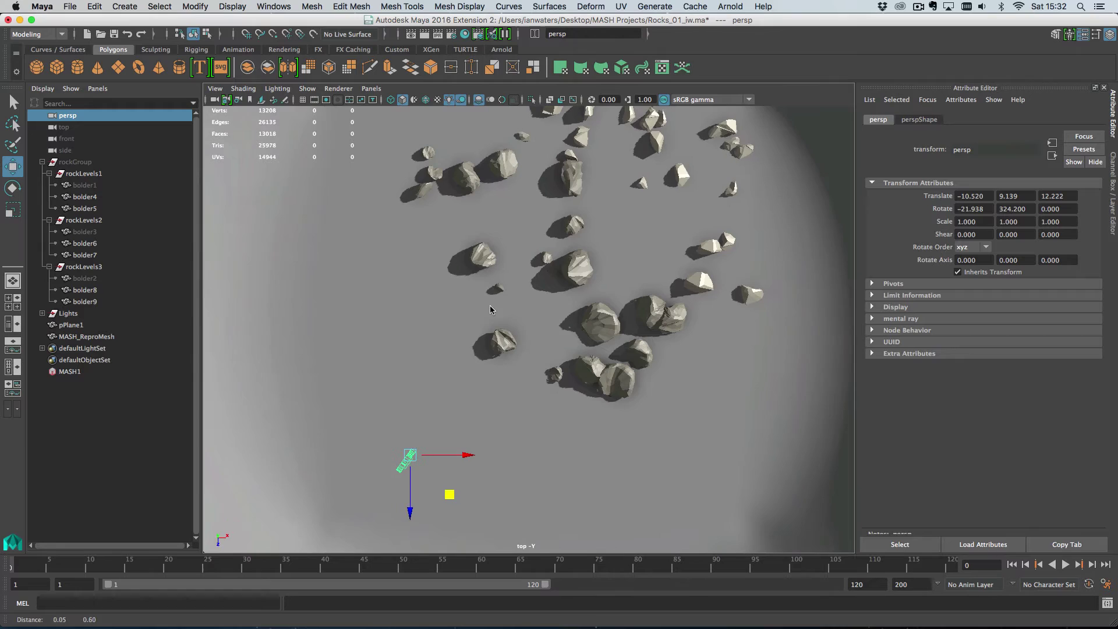
middle_drag(513, 474, 421, 457)
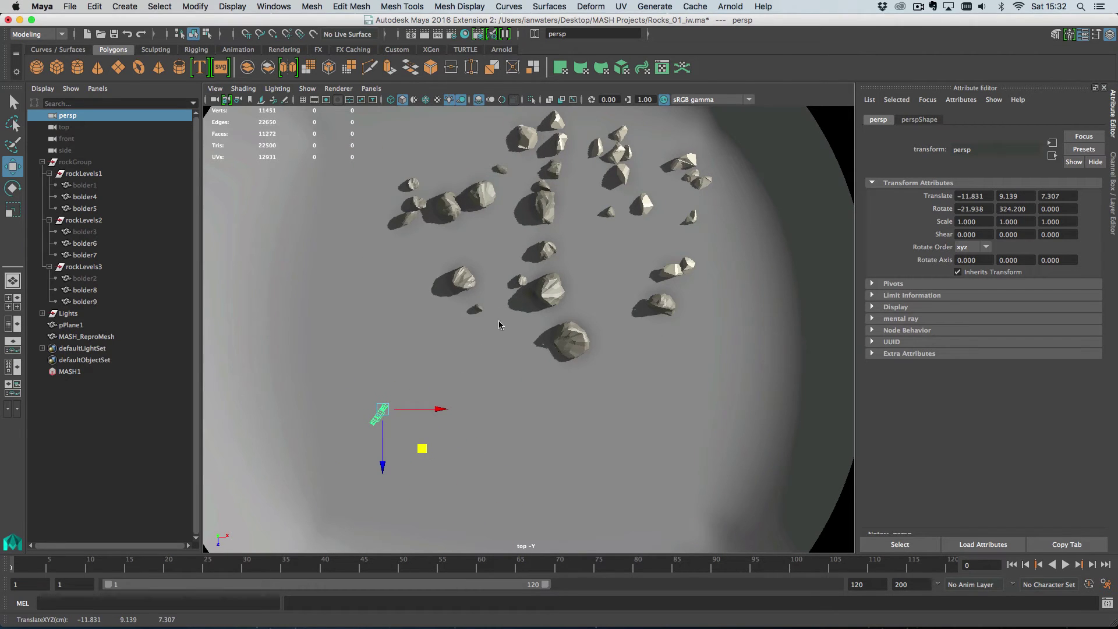
key(space)
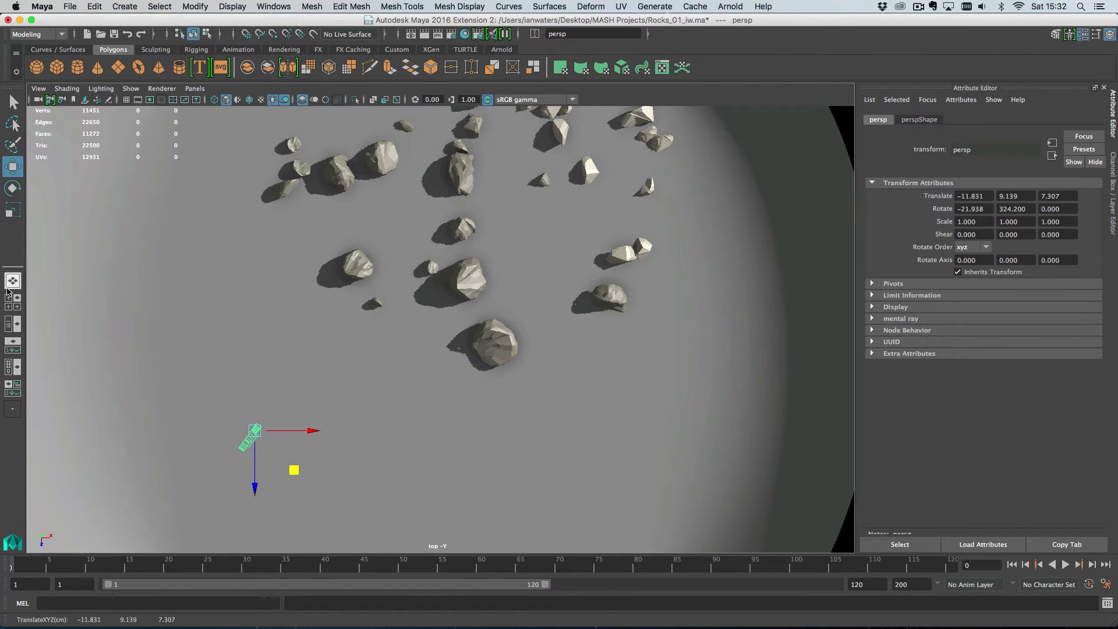
Step: Return the viewport to the persp camera in the Persp/Outliner layout
click(194, 88)
mouse_move(250, 124)
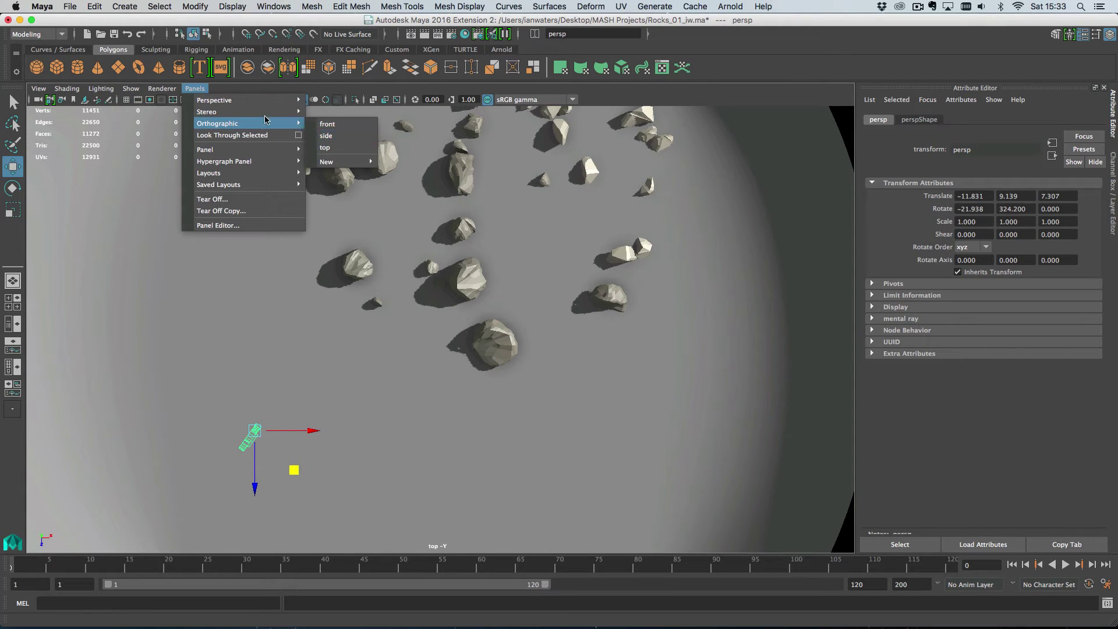
mouse_move(268, 102)
click(335, 105)
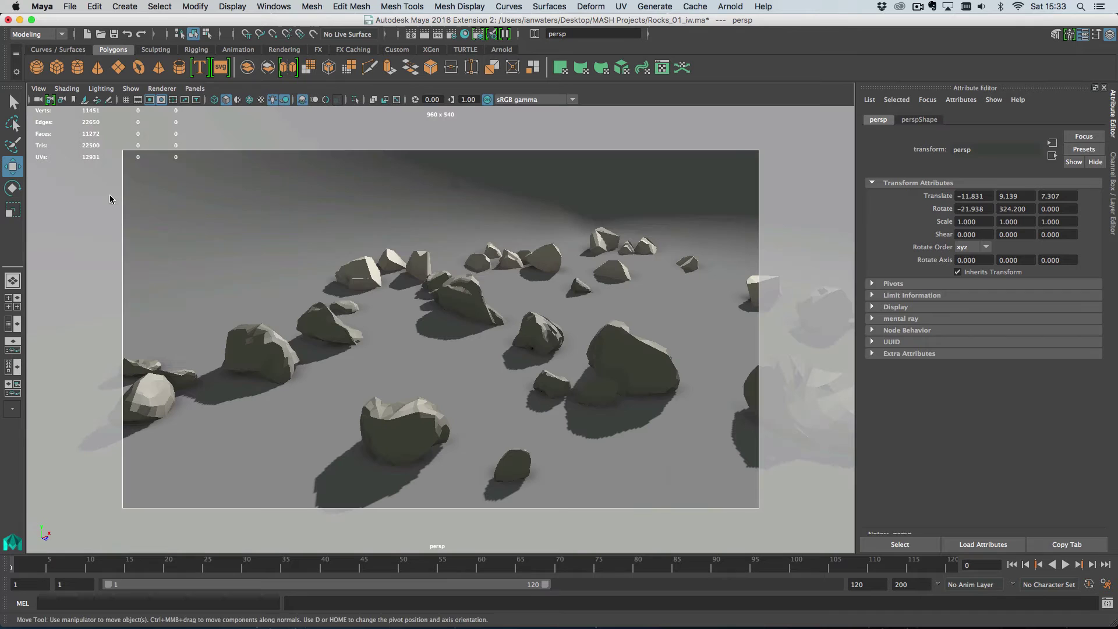
click(12, 325)
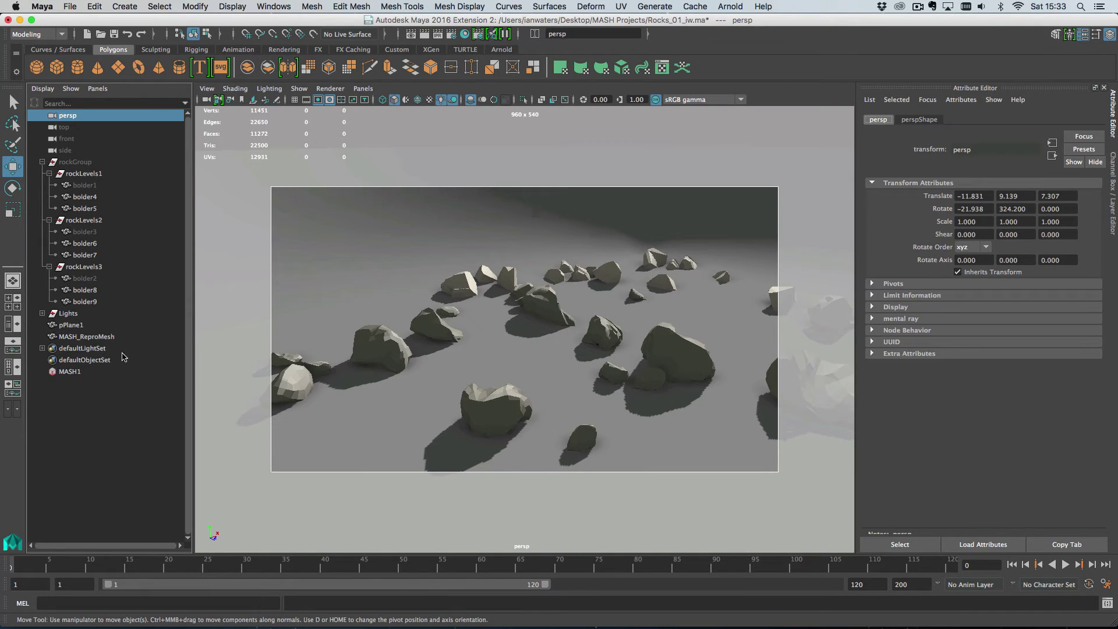
Step: Select MASH_ReproMesh and review the MASH_Repro object and proxy lists
click(101, 372)
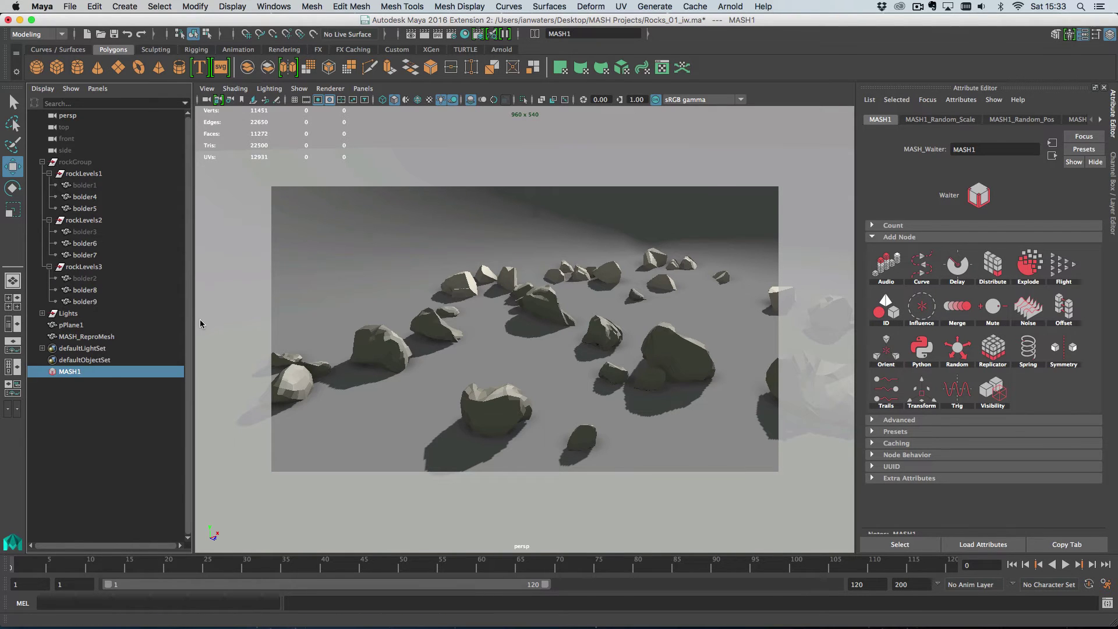
click(88, 337)
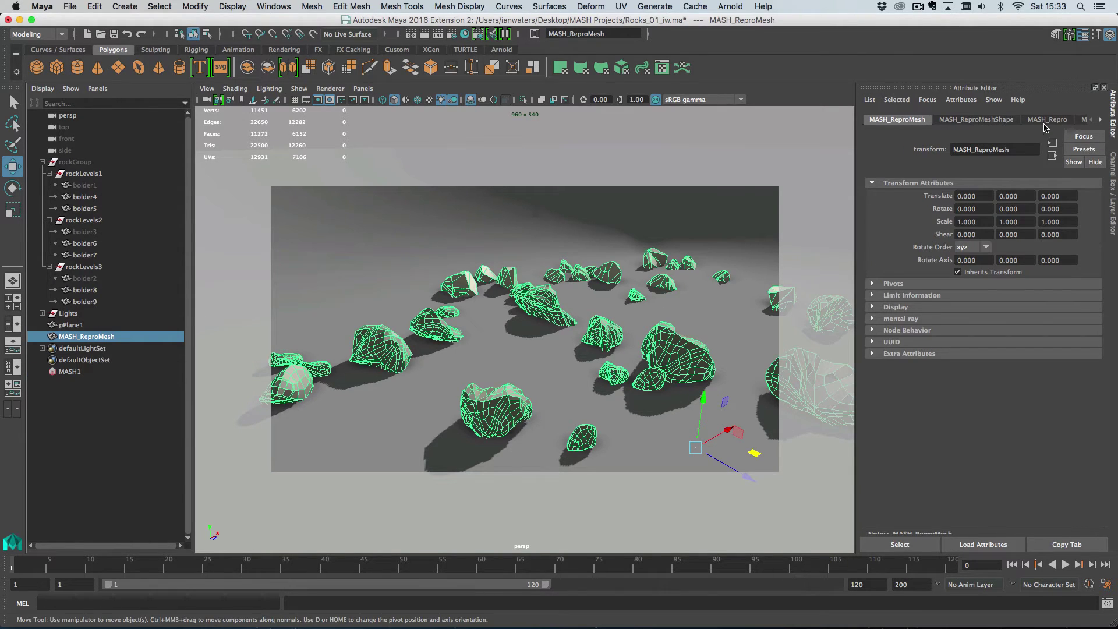
click(1047, 120)
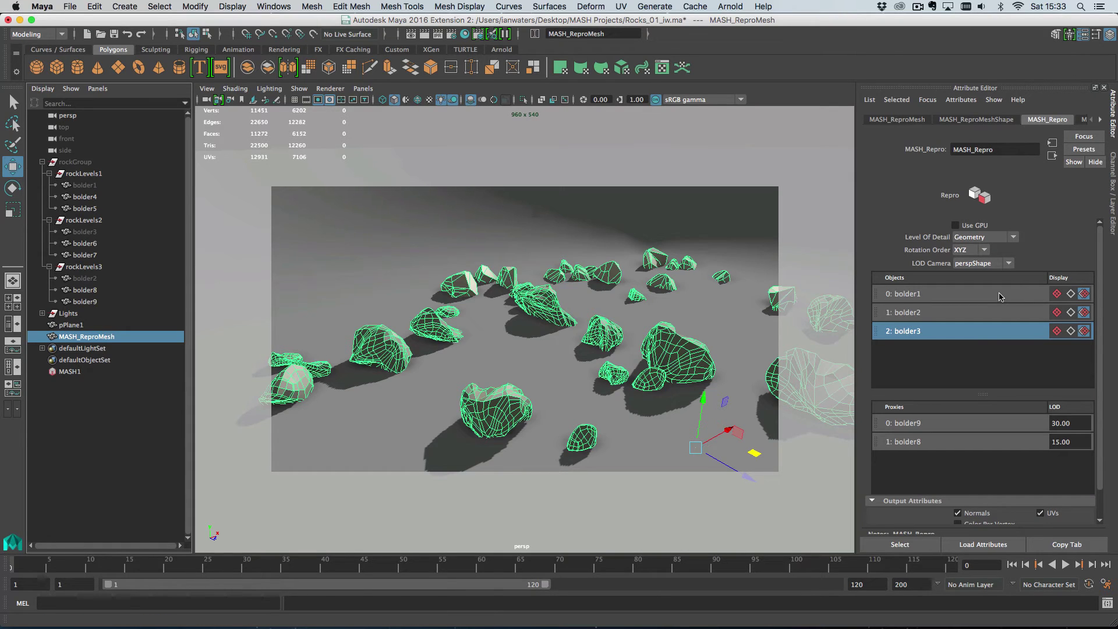
scroll(1003, 367, down, 1)
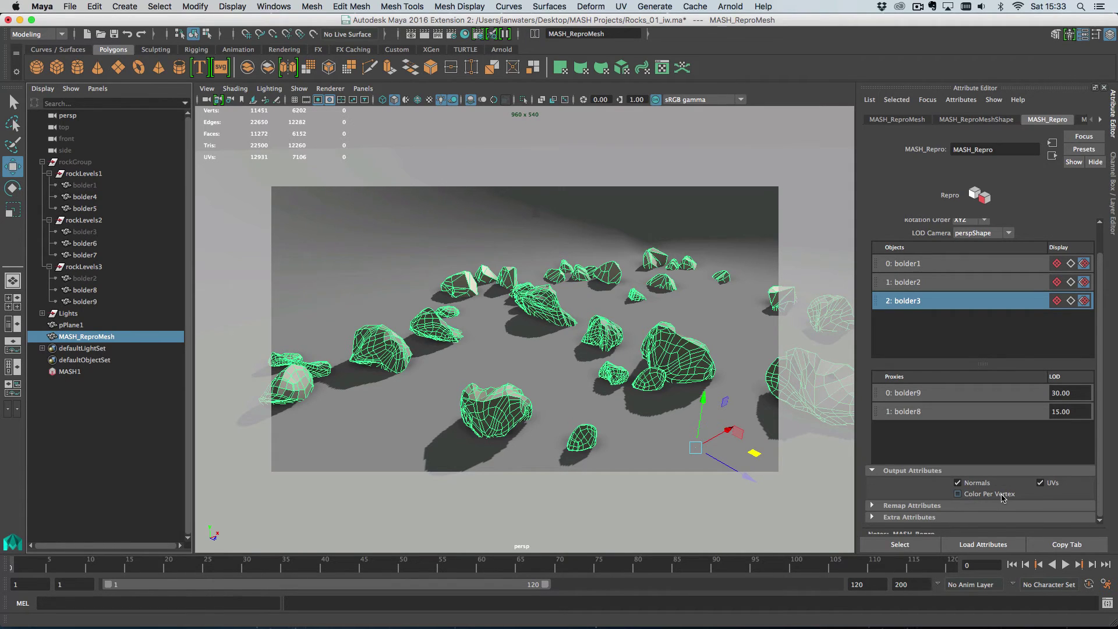
scroll(1002, 499, up, 1)
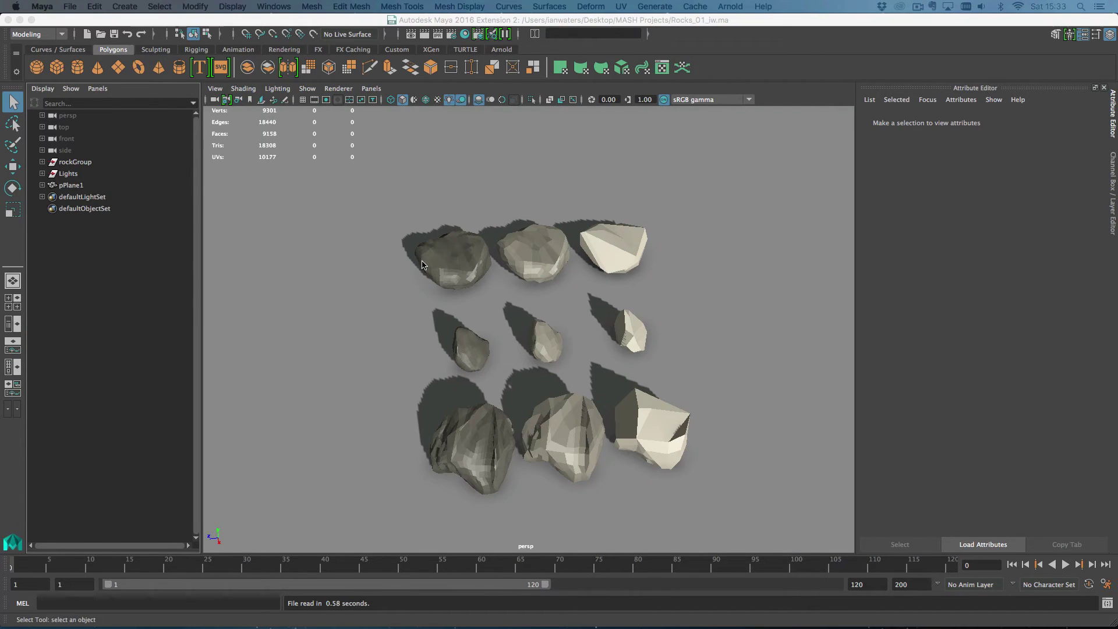
Step: Select the three middle-column rocks and create a MASH network from them
click(469, 257)
click(522, 256)
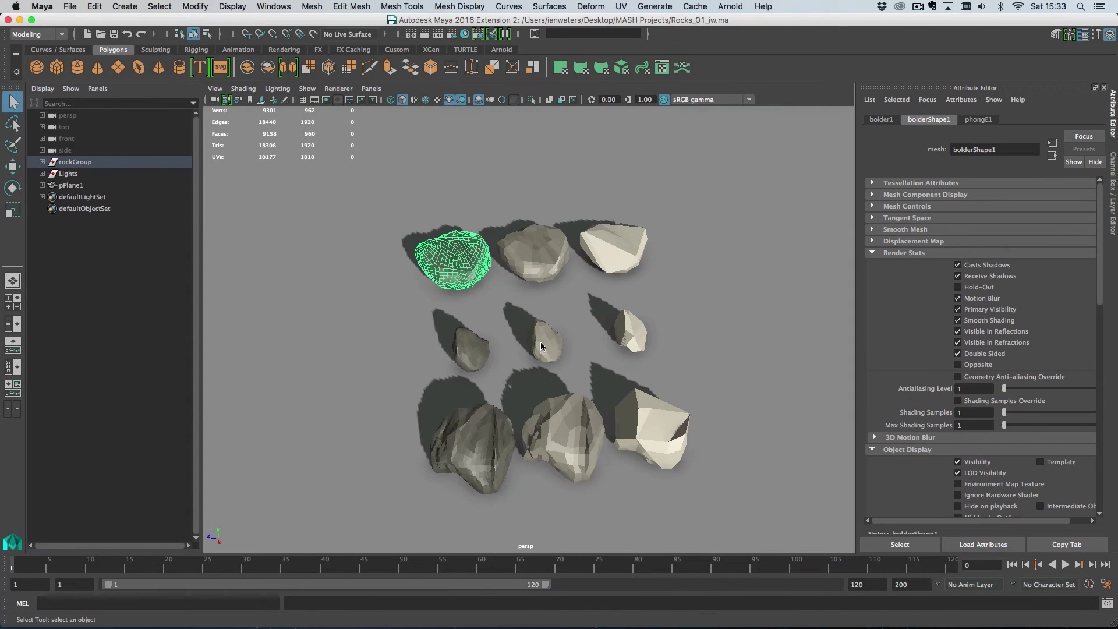
shift+click(545, 344)
shift+click(562, 437)
click(125, 7)
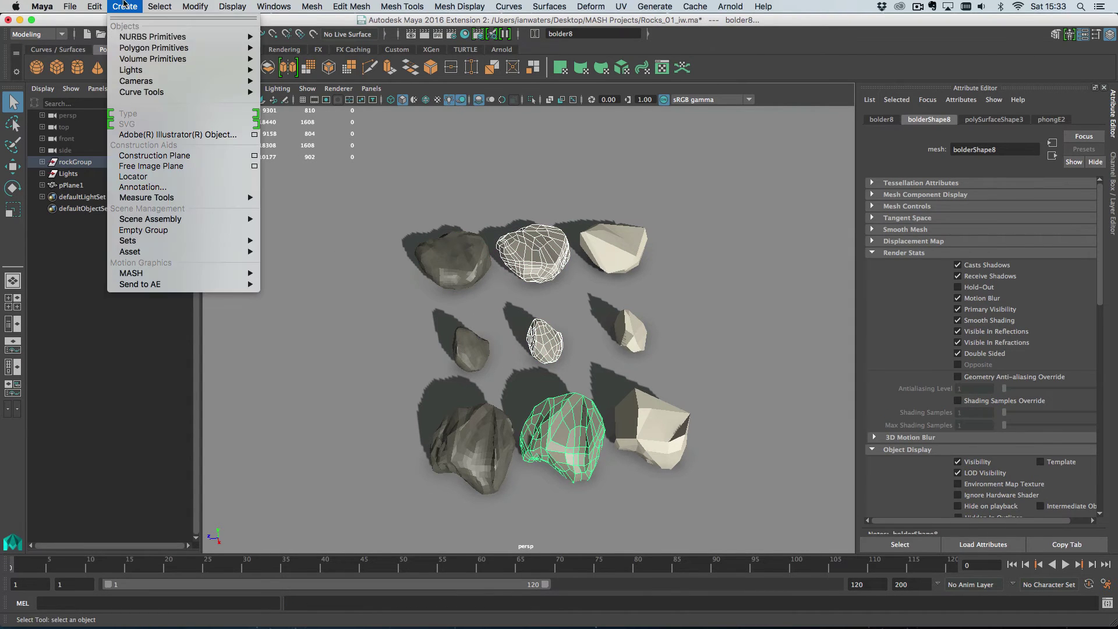
mouse_move(233, 274)
click(289, 279)
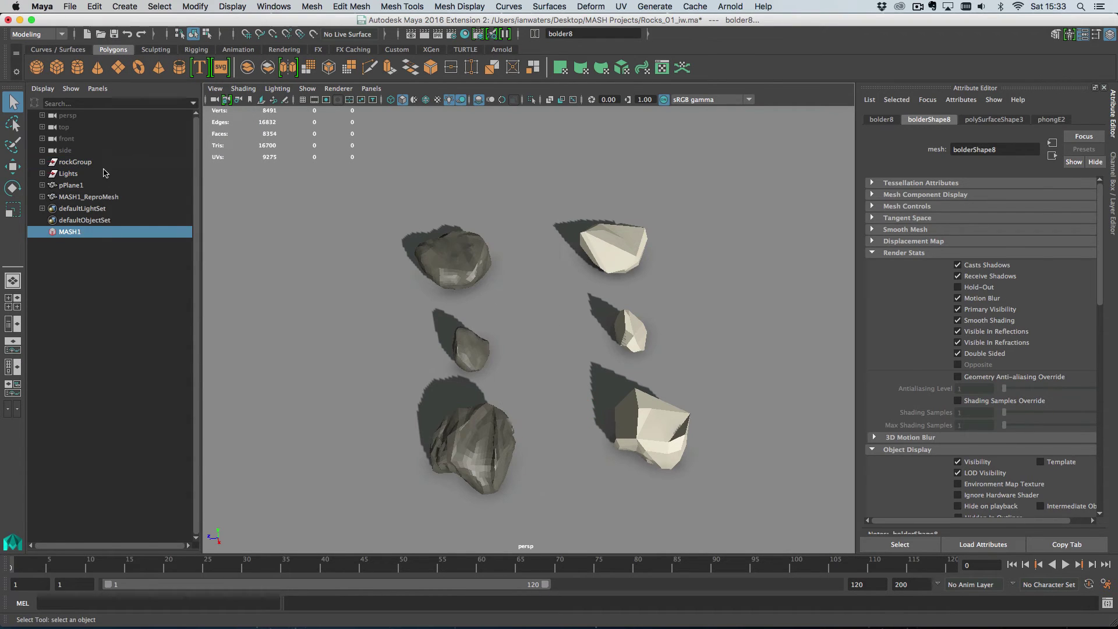
Step: Hide the original rocks, frame the three instanced copies, and select MASH1
key(ctrl+h)
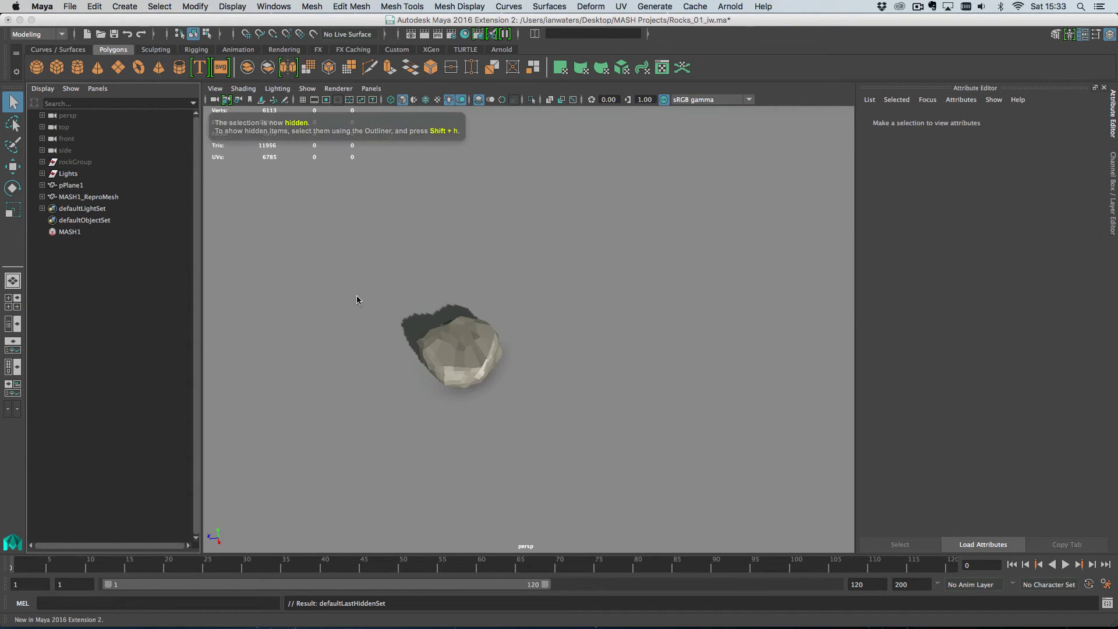
alt+right_drag(357, 295, 523, 242)
alt+drag(522, 243, 521, 341)
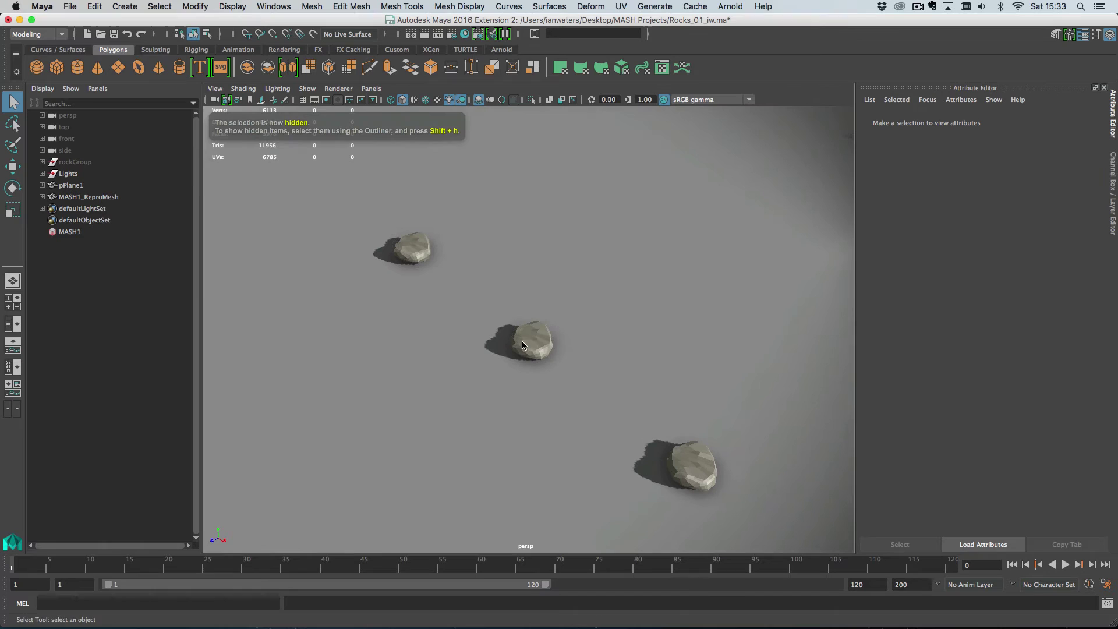
click(70, 231)
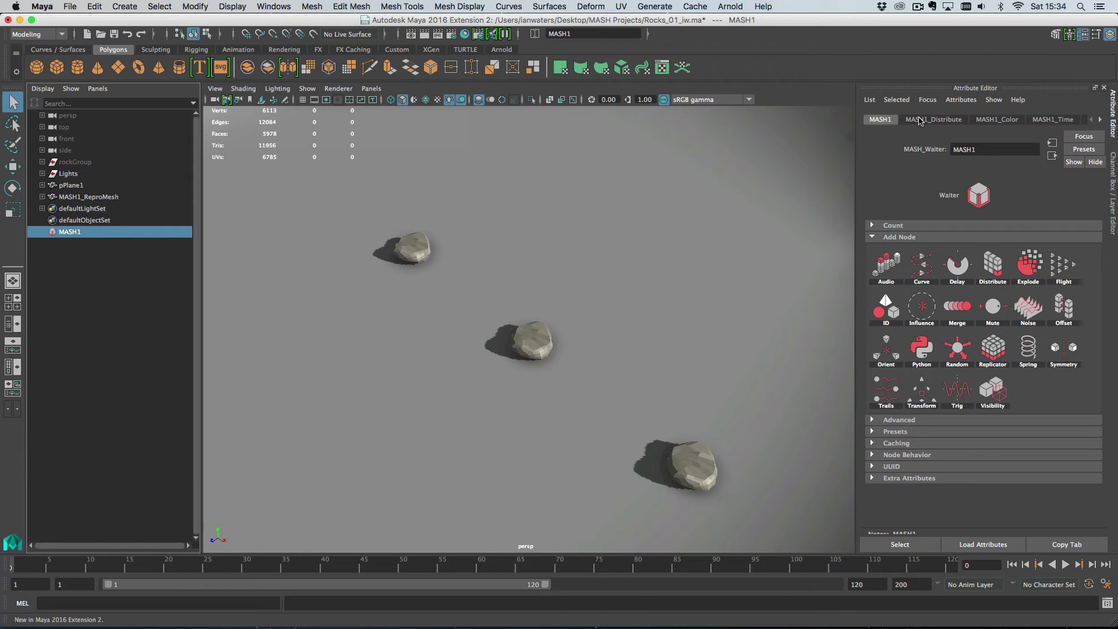
Step: Set MASH1_Distribute to 17 points with Radial distribution
click(919, 121)
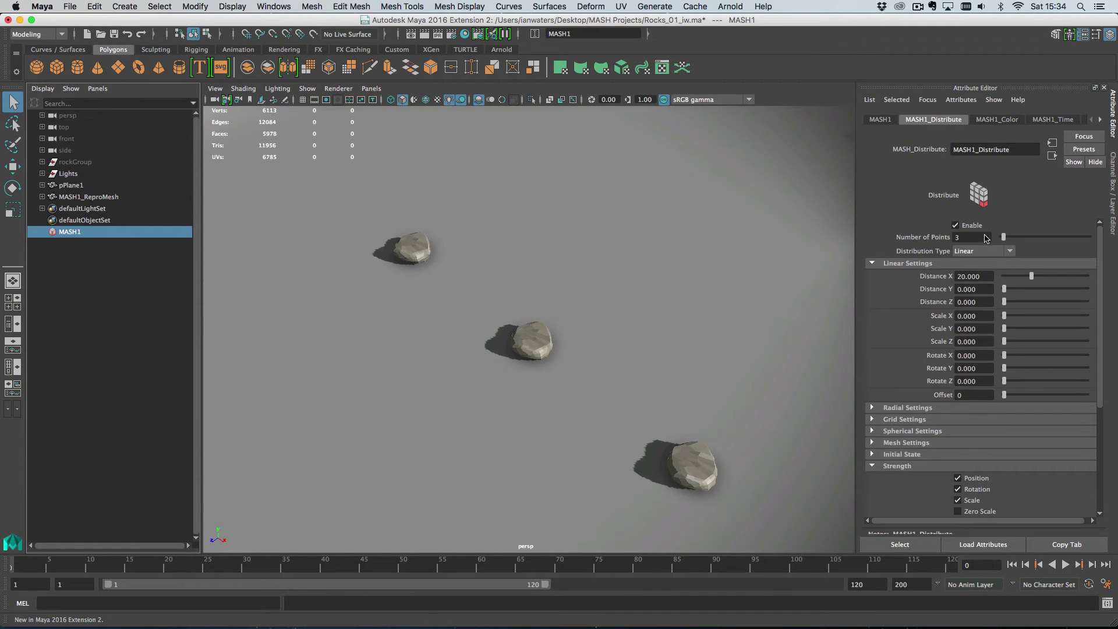
drag(1003, 238, 1015, 238)
click(992, 251)
click(990, 267)
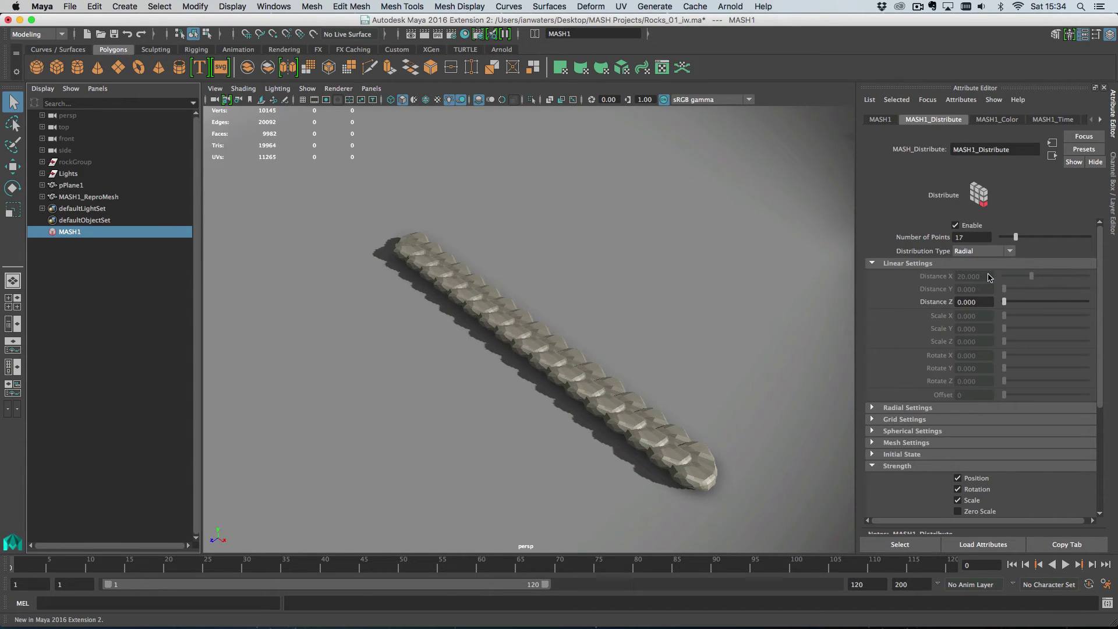
alt+drag(705, 243, 827, 291)
Step: Set Radial Axis to ZX and turn off Calculate Rotation
click(946, 264)
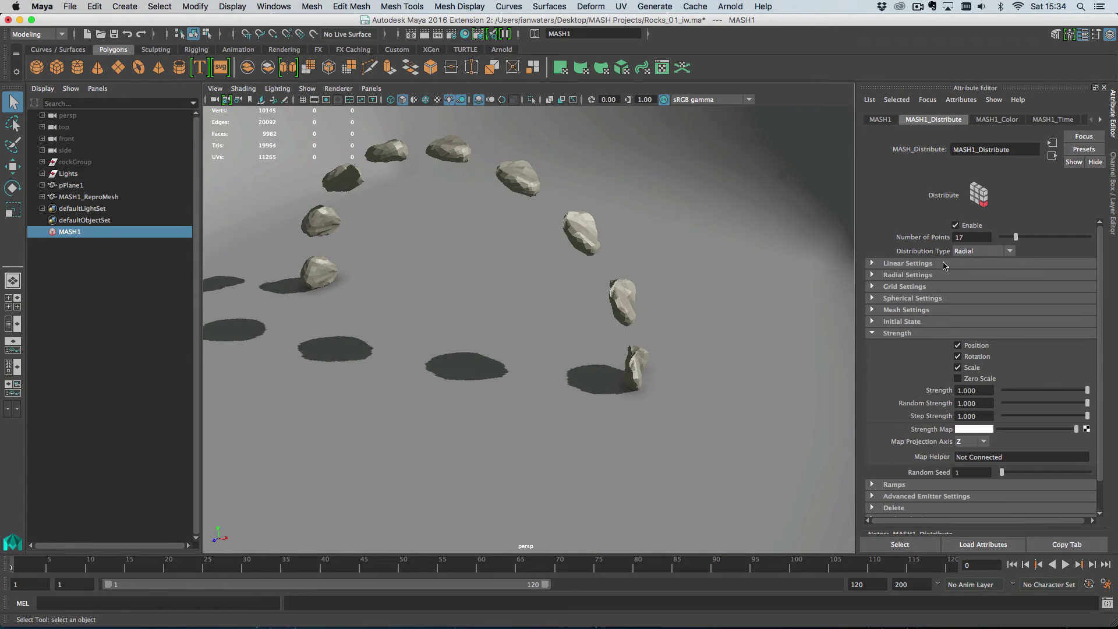
click(901, 276)
click(981, 327)
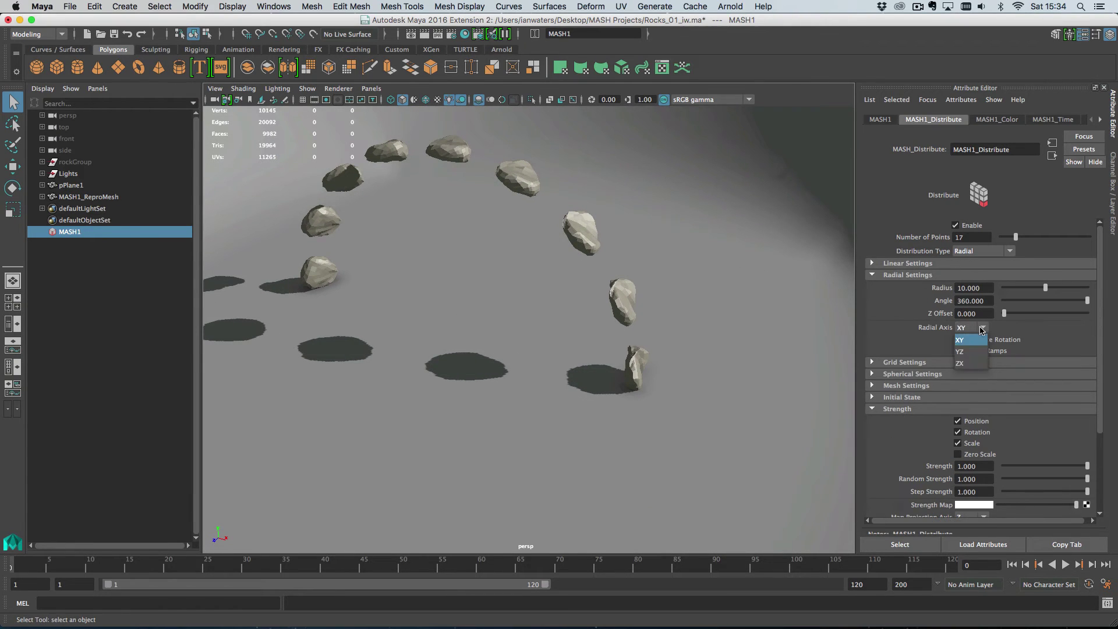
click(979, 361)
alt+drag(617, 326, 712, 307)
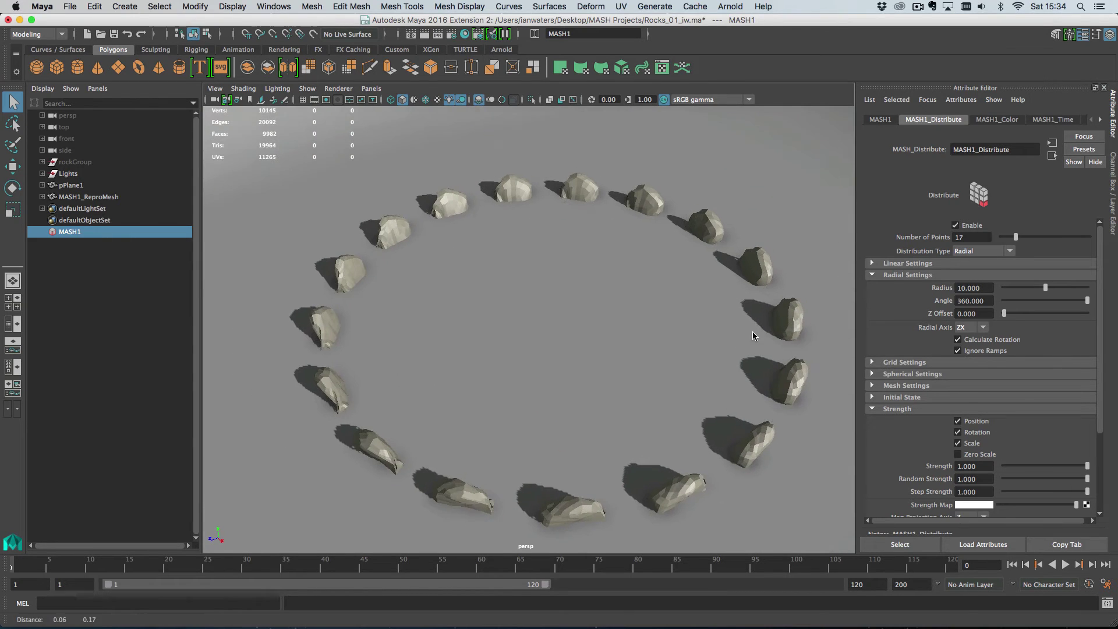
alt+middle_drag(752, 336, 727, 297)
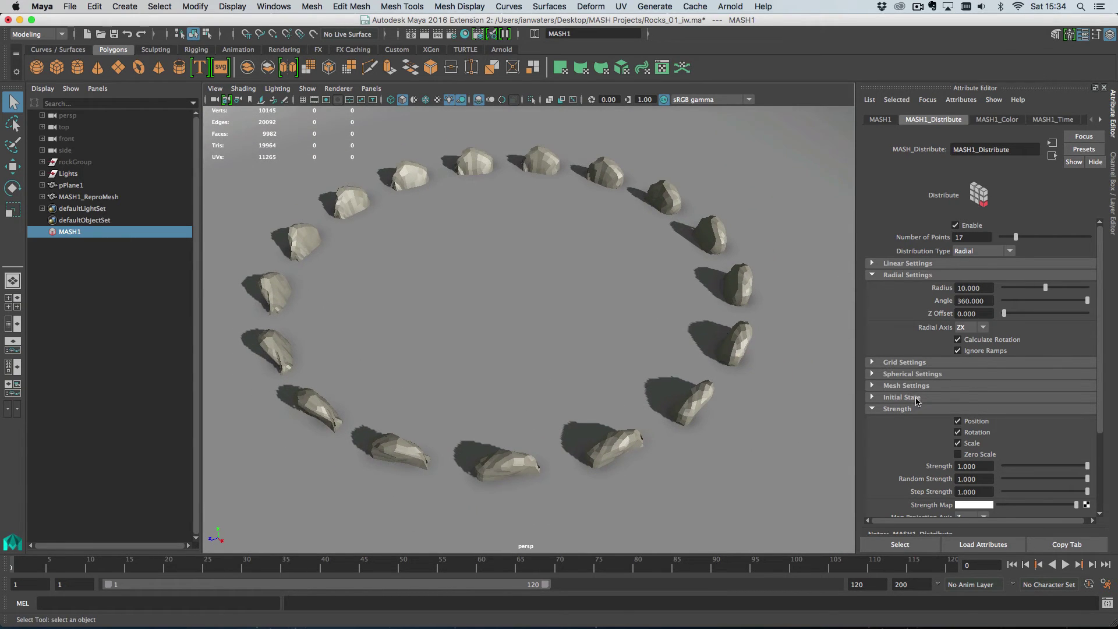
click(981, 343)
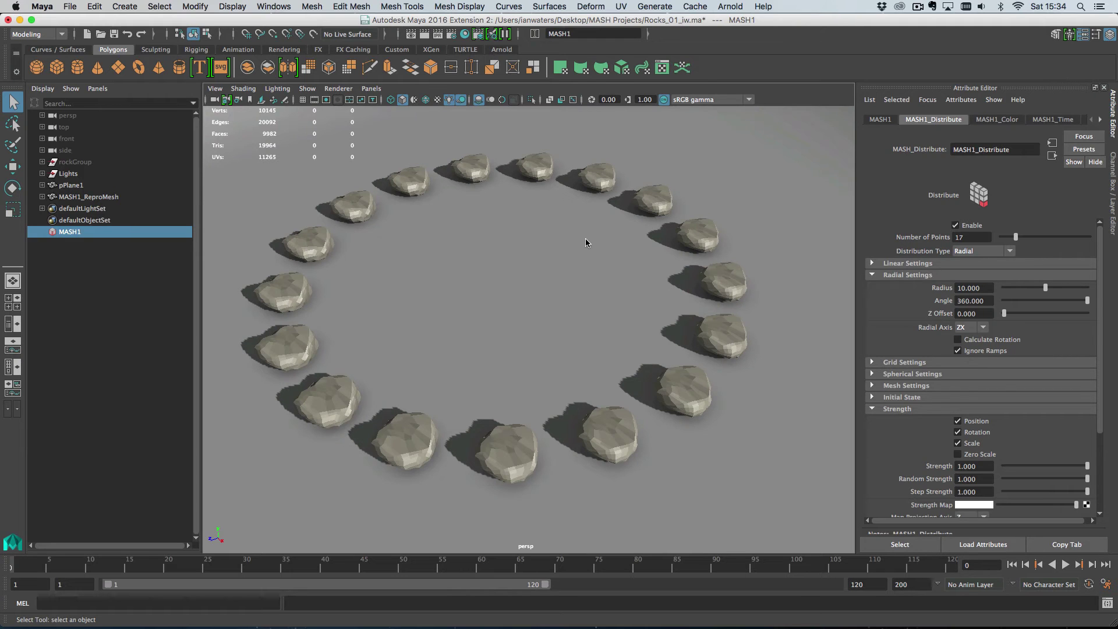
alt+right_drag(507, 267, 584, 316)
alt+middle_drag(583, 316, 578, 305)
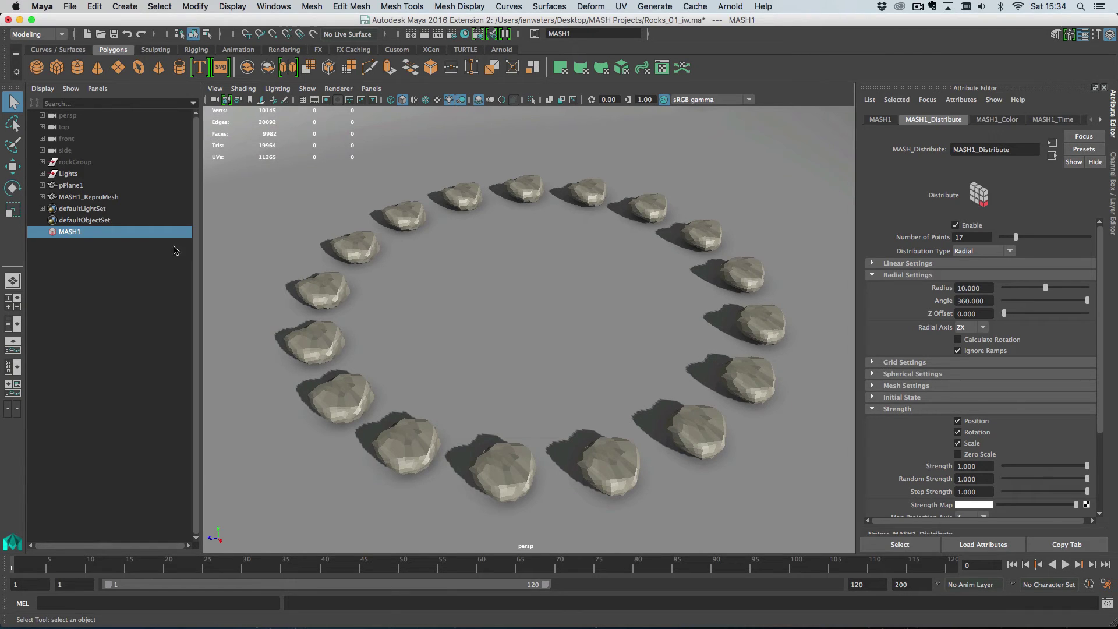
Step: Add a Random rotation node to MASH1, raising its maximum value to 100
click(879, 120)
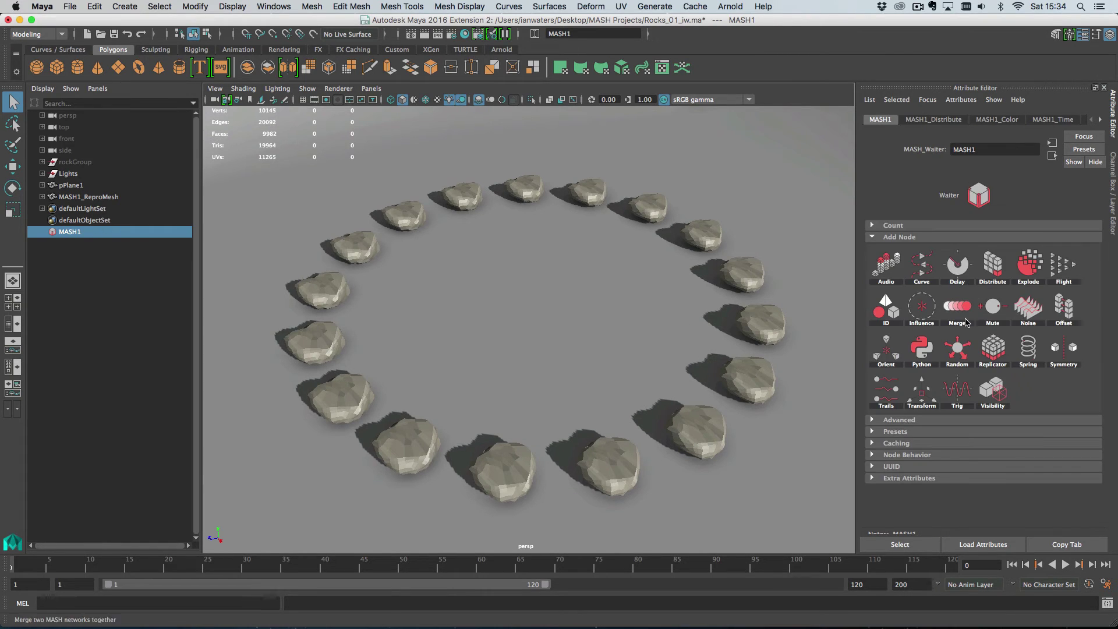
click(956, 350)
click(1013, 364)
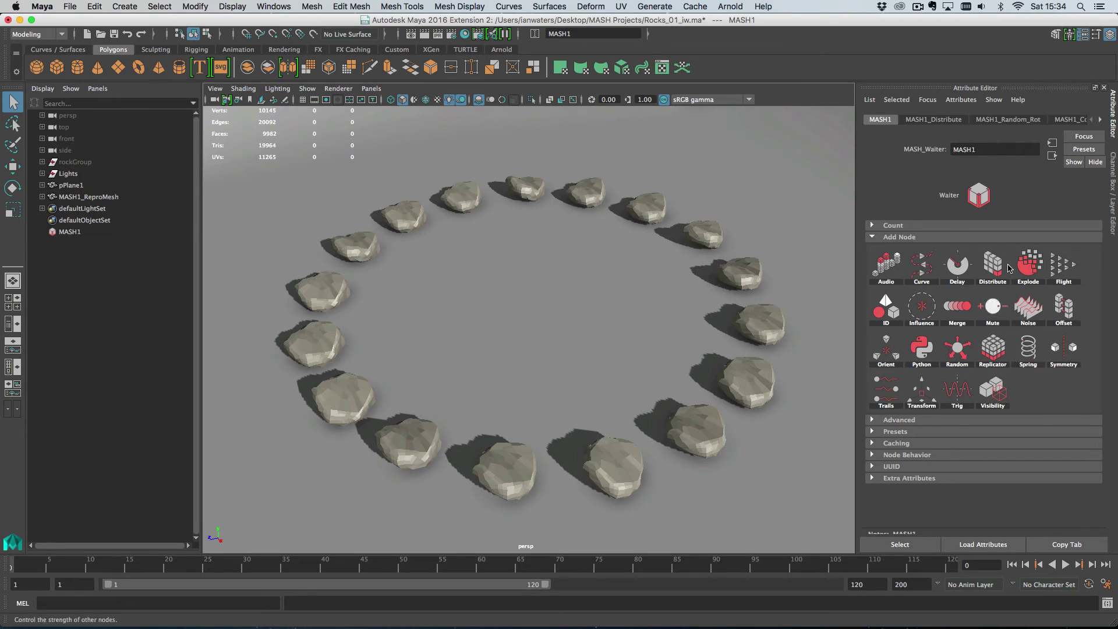
drag(1057, 308, 1101, 309)
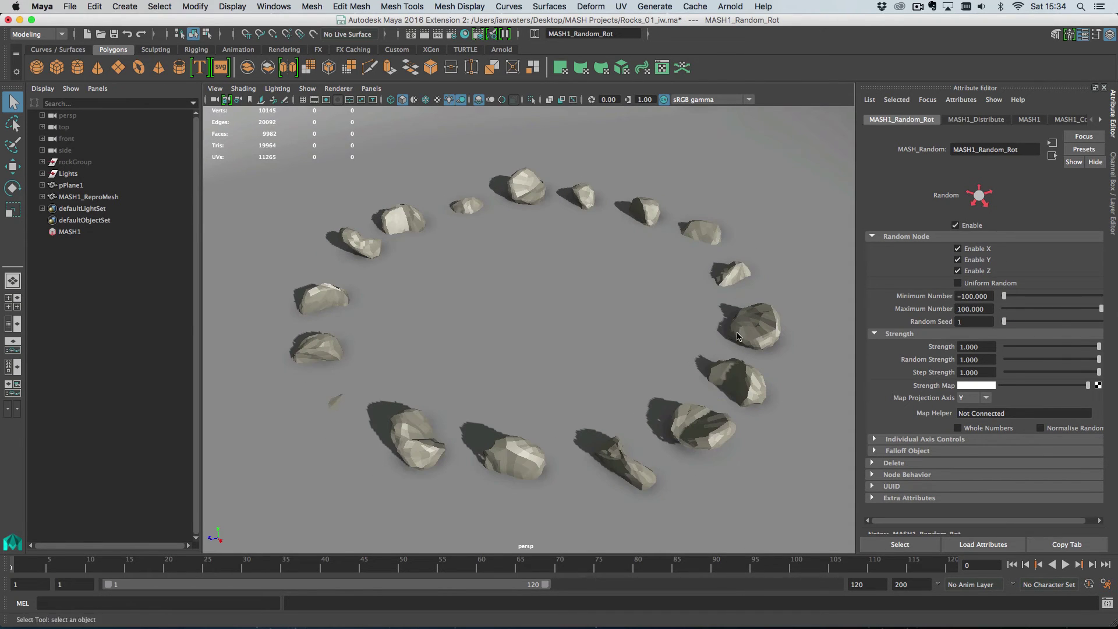
alt+drag(680, 344, 670, 344)
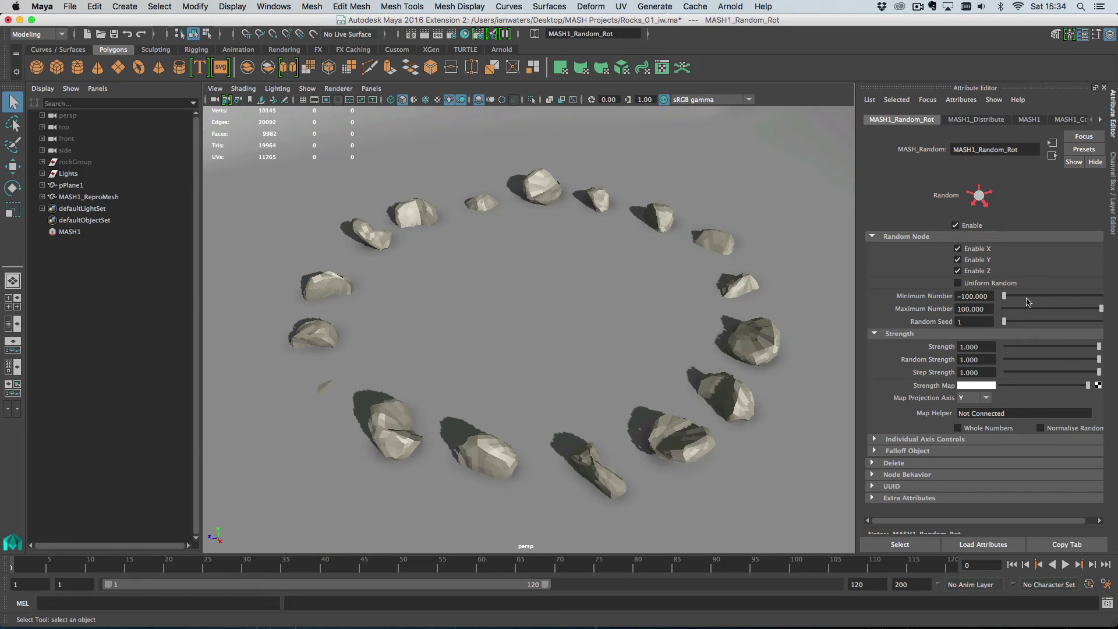
Step: Add an ID node to MASH1 set to Random so rock variants mix around the ring
click(69, 231)
click(921, 305)
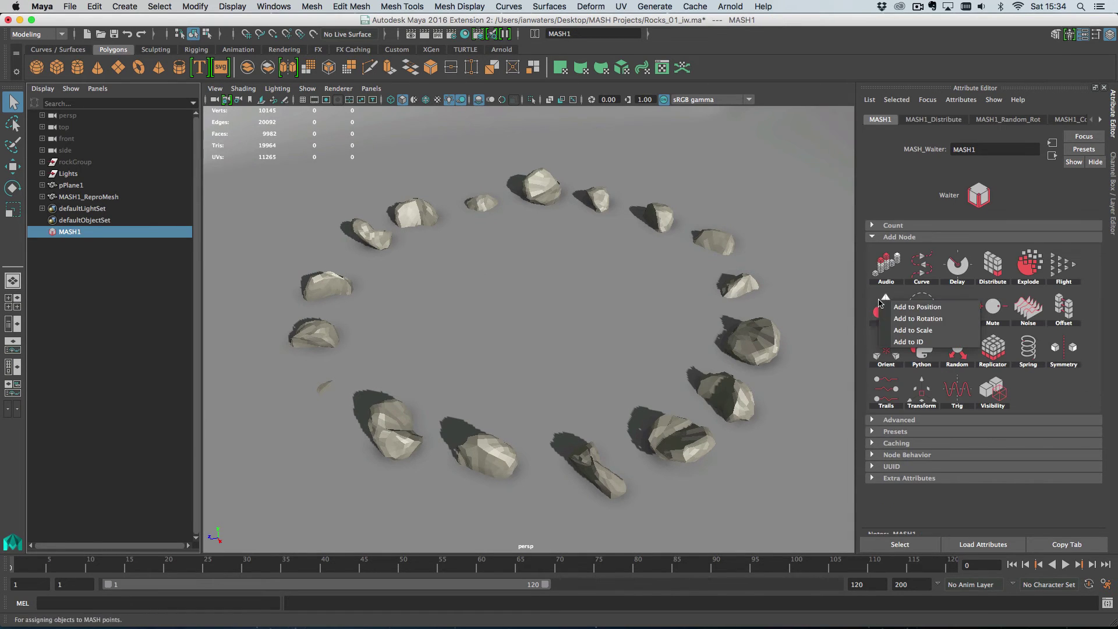
click(948, 342)
click(979, 249)
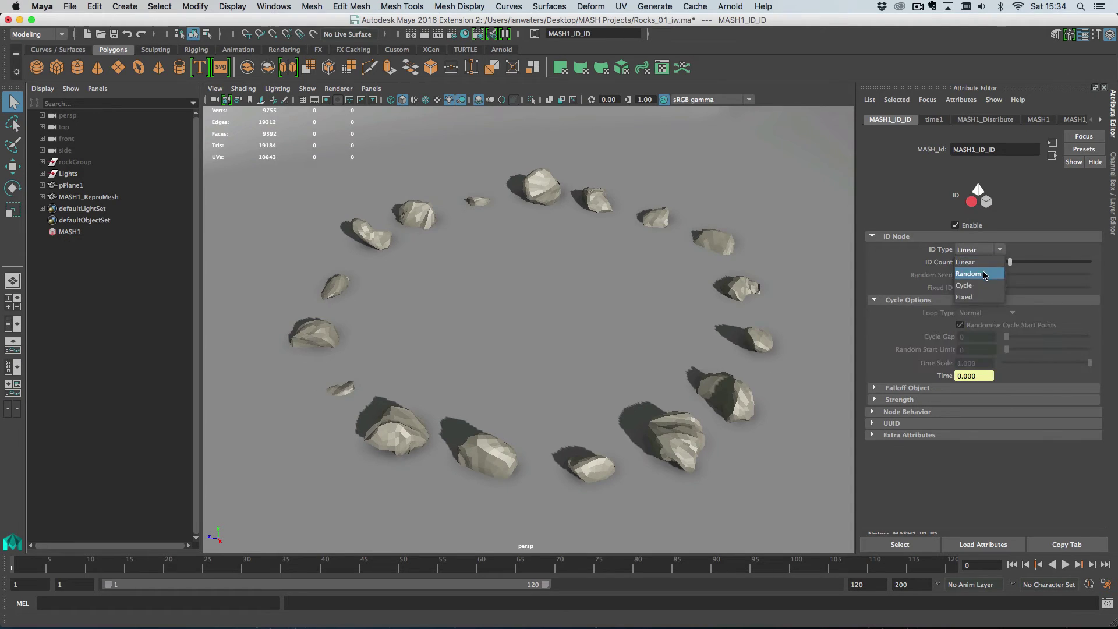
click(983, 274)
alt+drag(643, 394, 660, 390)
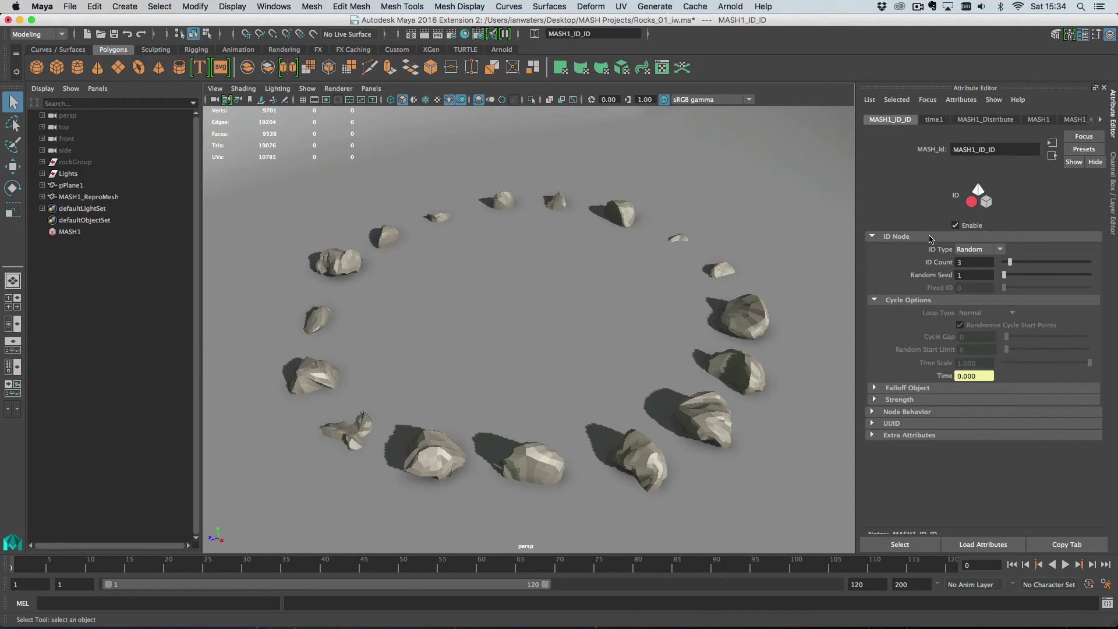
Step: Set MASH1_Distribute to 8 points with a radius of 4.823
click(111, 232)
click(943, 120)
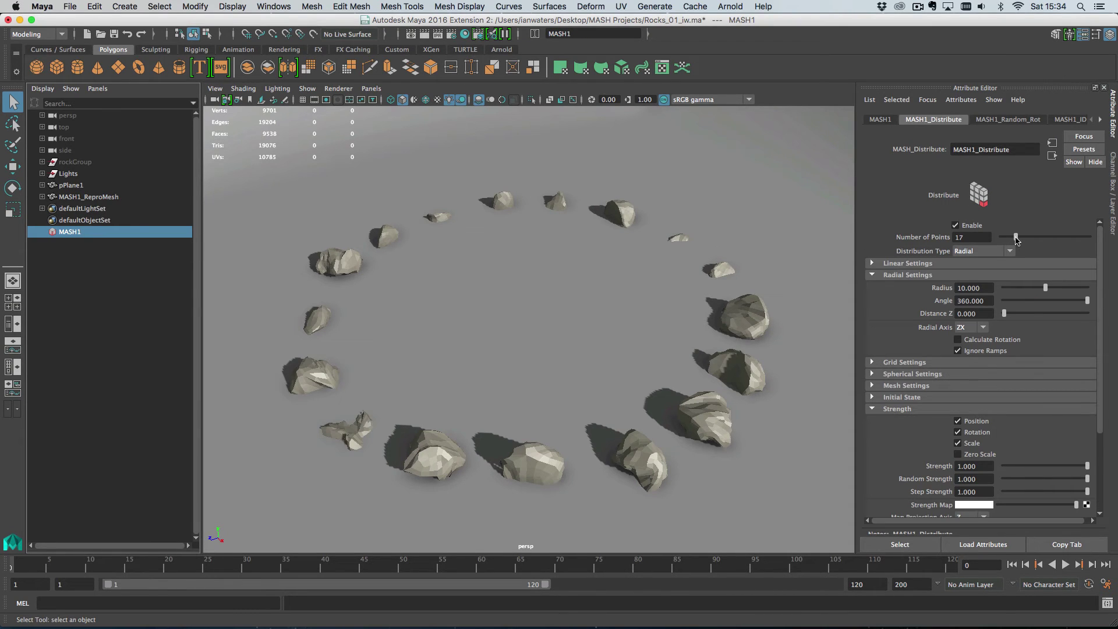
drag(1015, 238, 1009, 241)
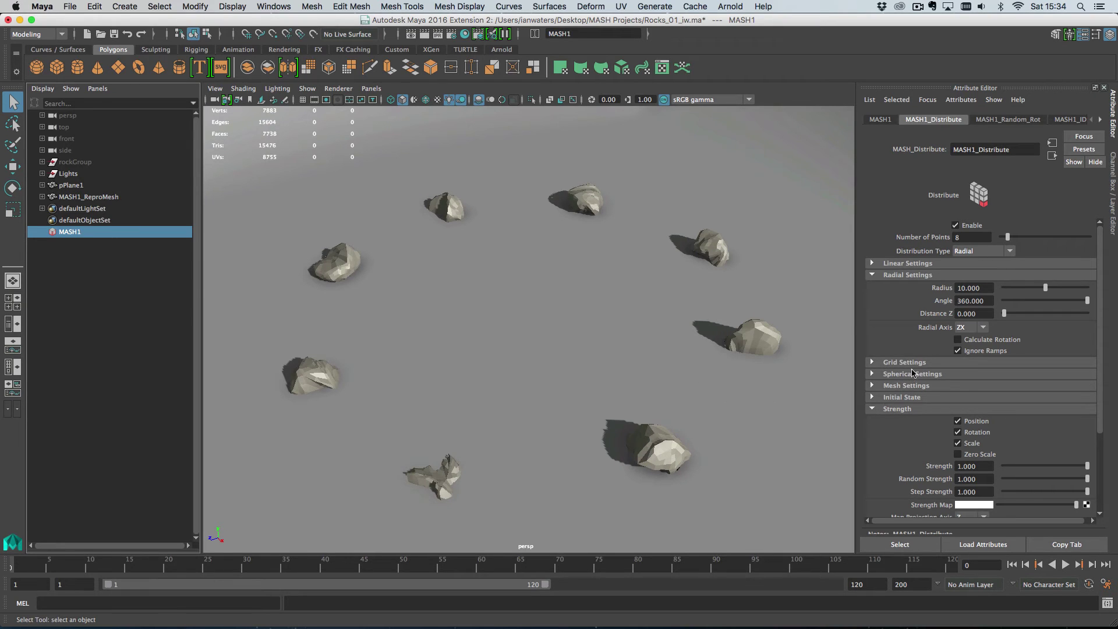
drag(1039, 289, 1024, 288)
alt+drag(740, 310, 367, 260)
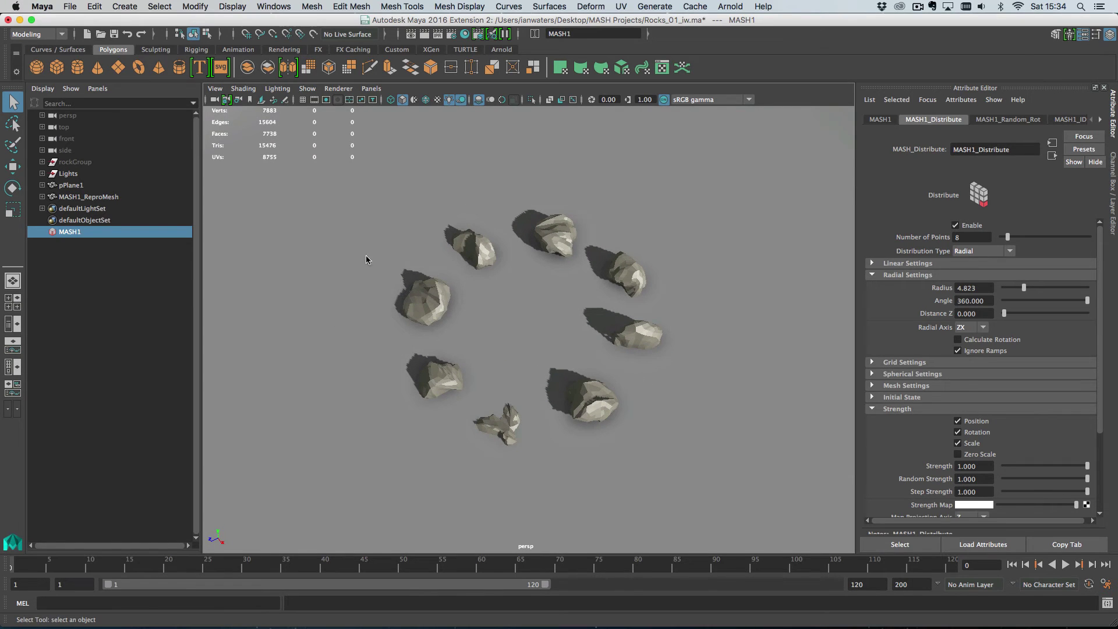
Step: Add a Random position node to MASH1 with Enable Y off and Strength 0.057
click(880, 119)
right_click(959, 345)
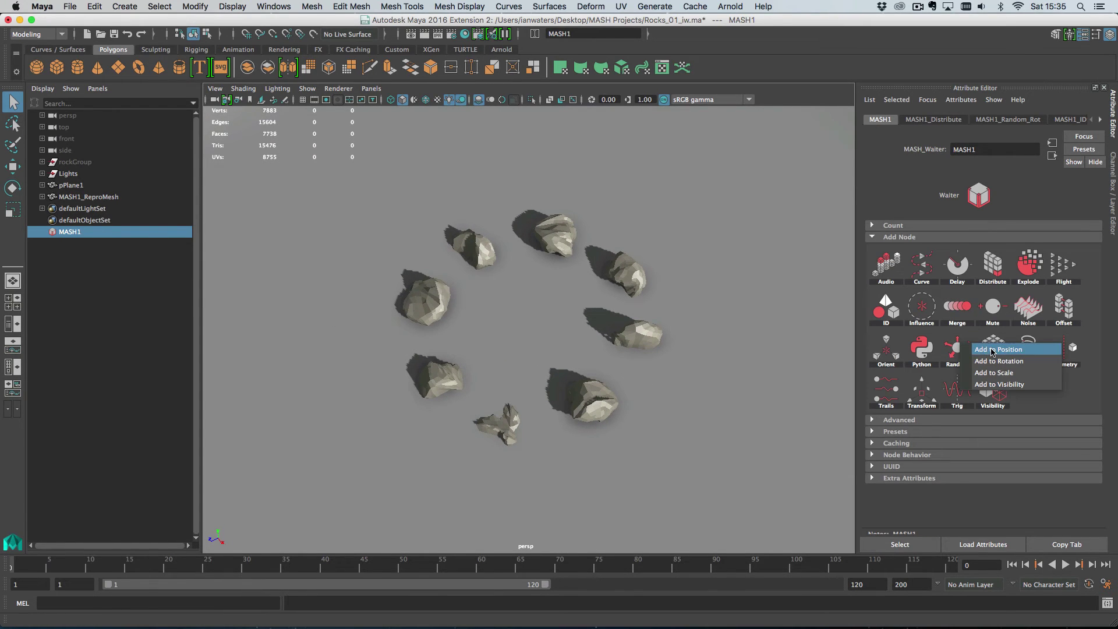
click(984, 350)
click(978, 260)
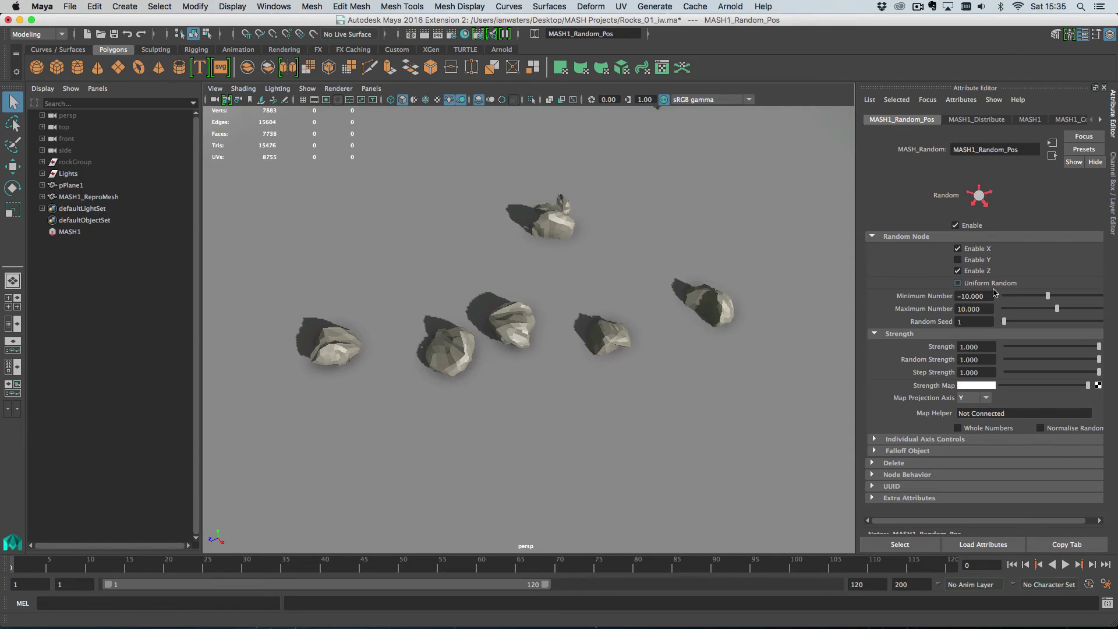
drag(1062, 347, 1011, 348)
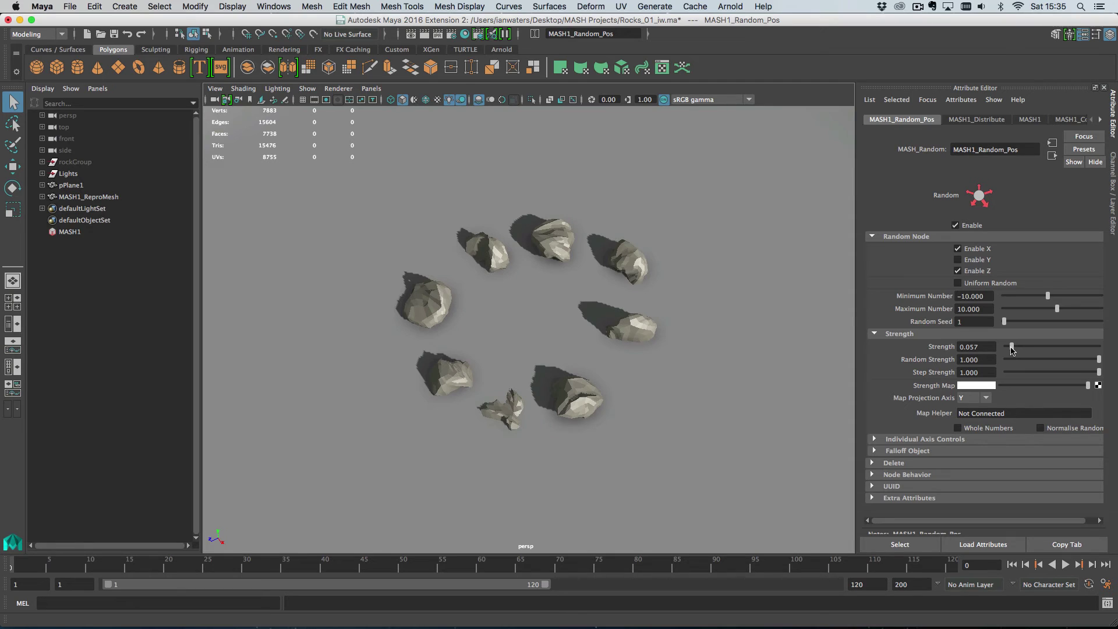
Step: Toggle the random position effect to compare, leave it enabled, and view the whole ring
click(970, 225)
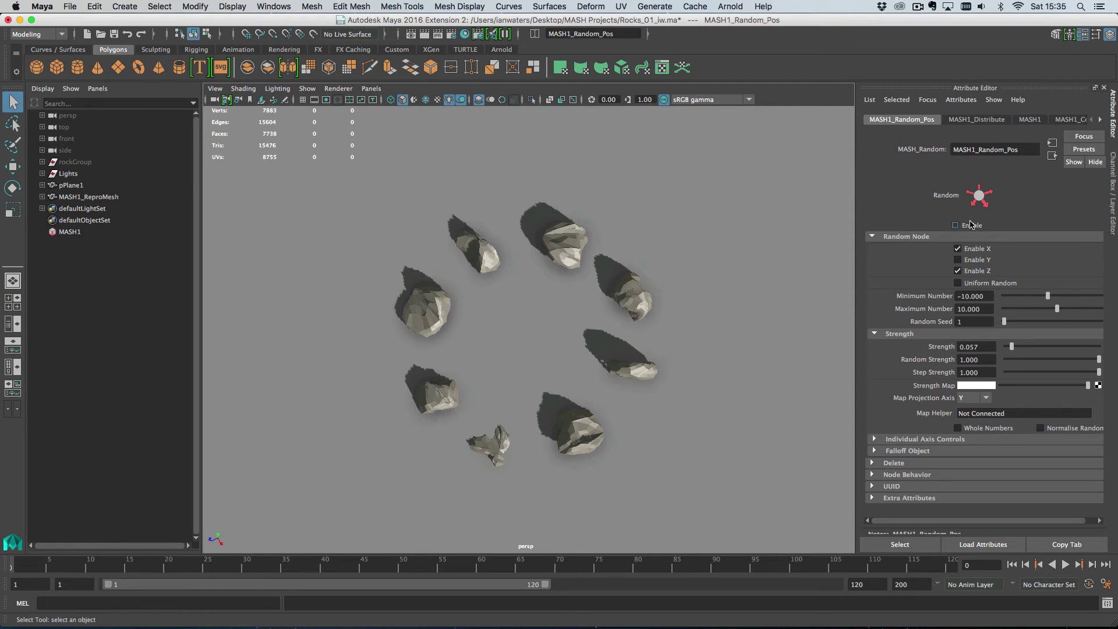
click(970, 225)
click(970, 225)
click(970, 224)
click(970, 225)
click(970, 225)
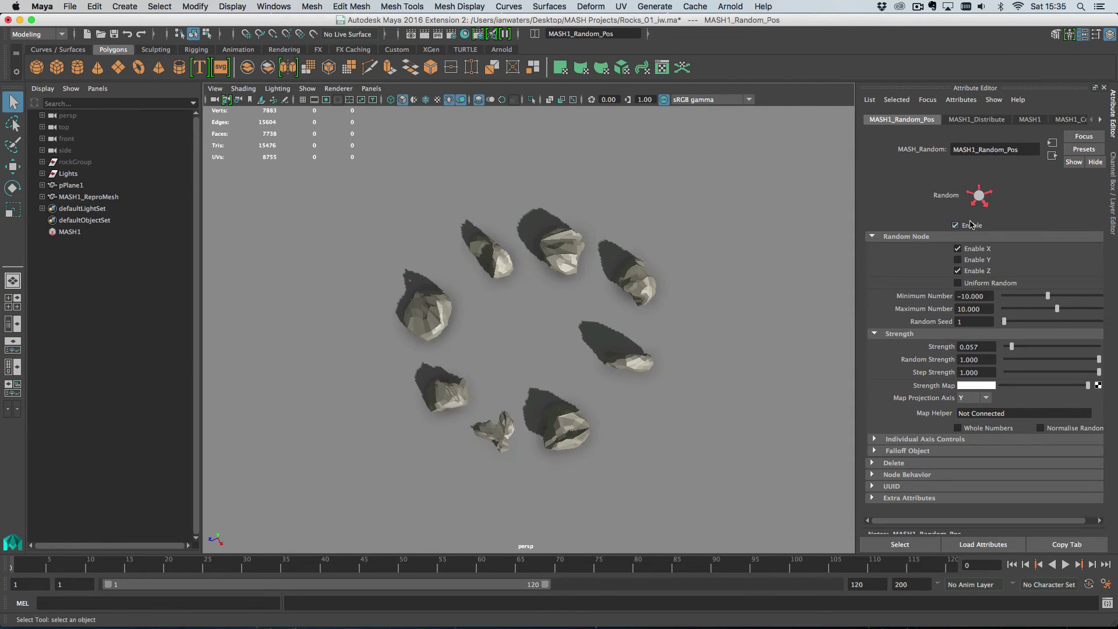
alt+right_drag(818, 211, 550, 215)
alt+drag(552, 219, 578, 316)
Step: Select MASH1_ReproMesh and create a new MASH network (MASH2) from it
click(578, 317)
alt+drag(605, 357, 644, 341)
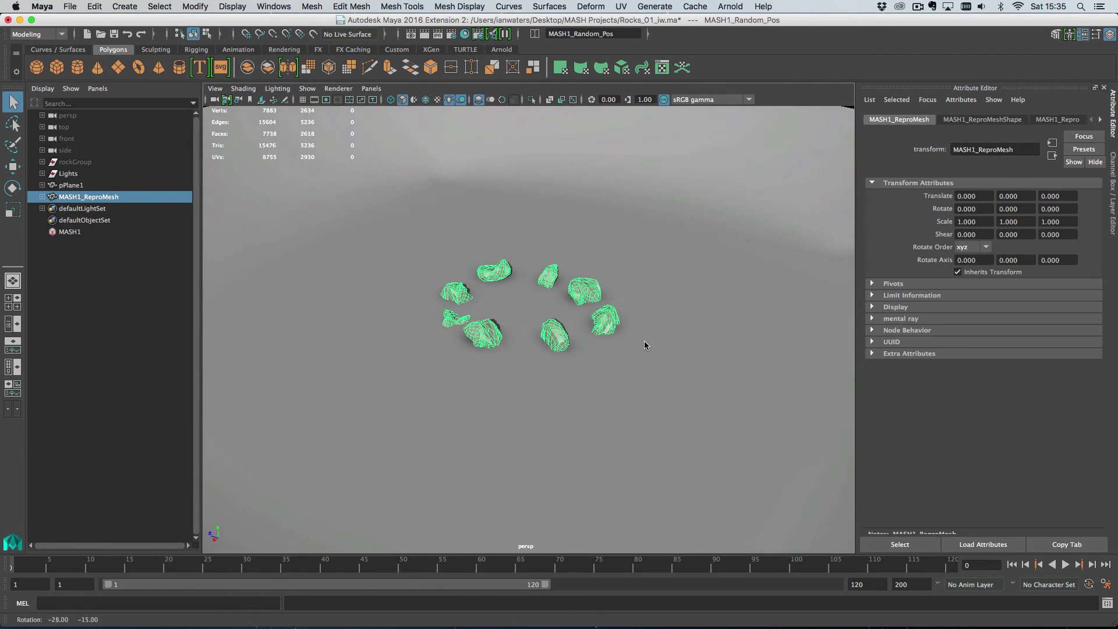
click(125, 6)
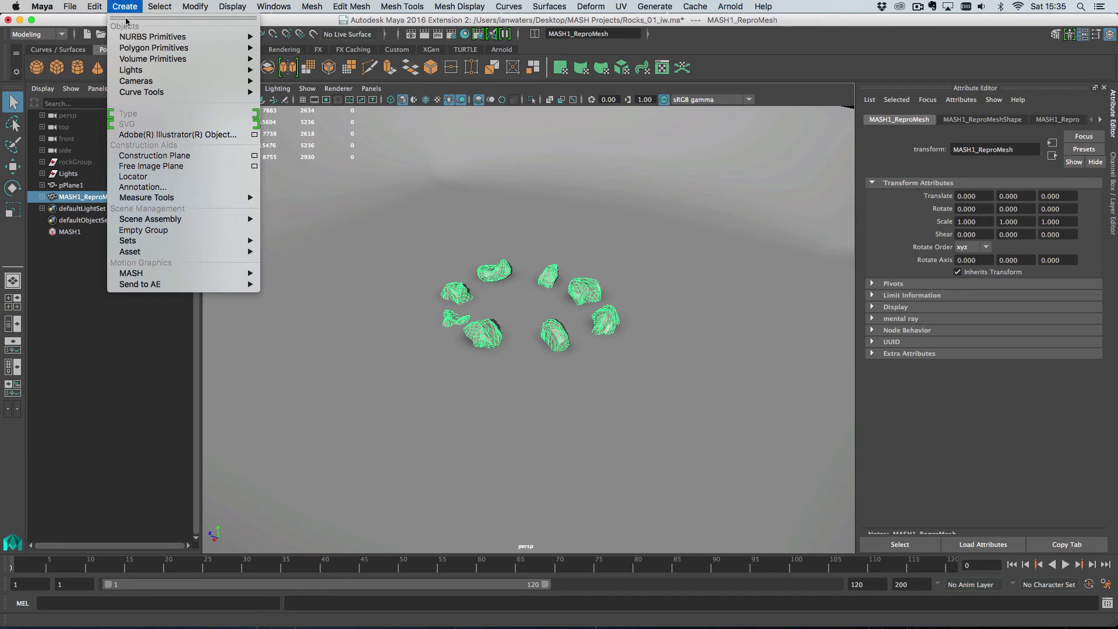
mouse_move(232, 273)
click(285, 277)
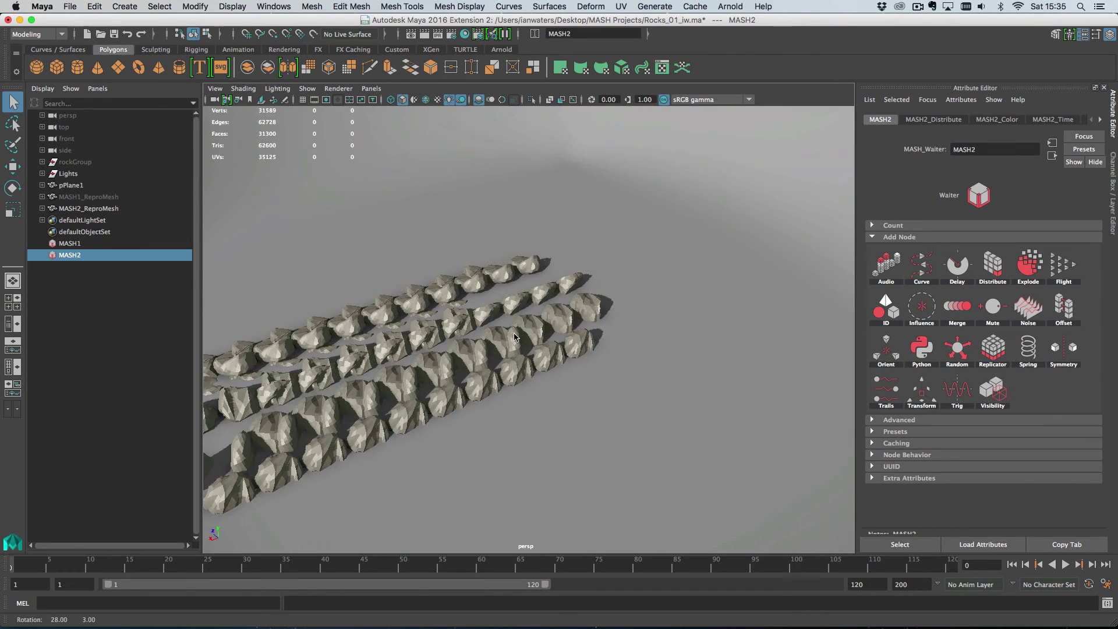
Step: Raise MASH2's Distribute point count to about 17 and set Linear Distance X to 0
click(943, 120)
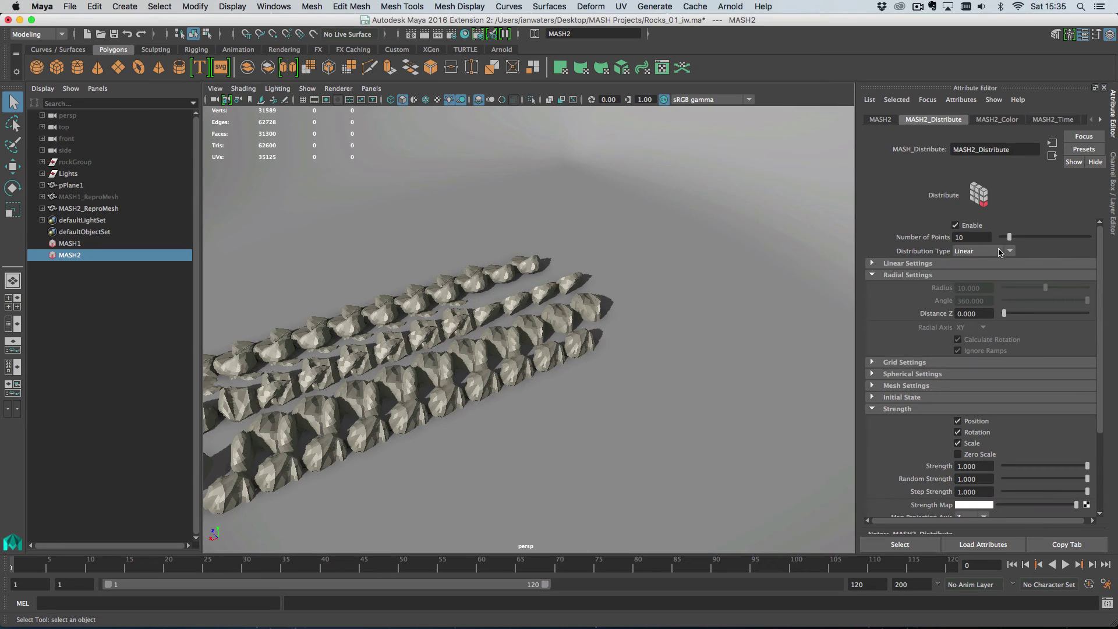
drag(1009, 237, 1002, 238)
alt+drag(613, 296, 392, 281)
alt+middle_drag(600, 313, 533, 287)
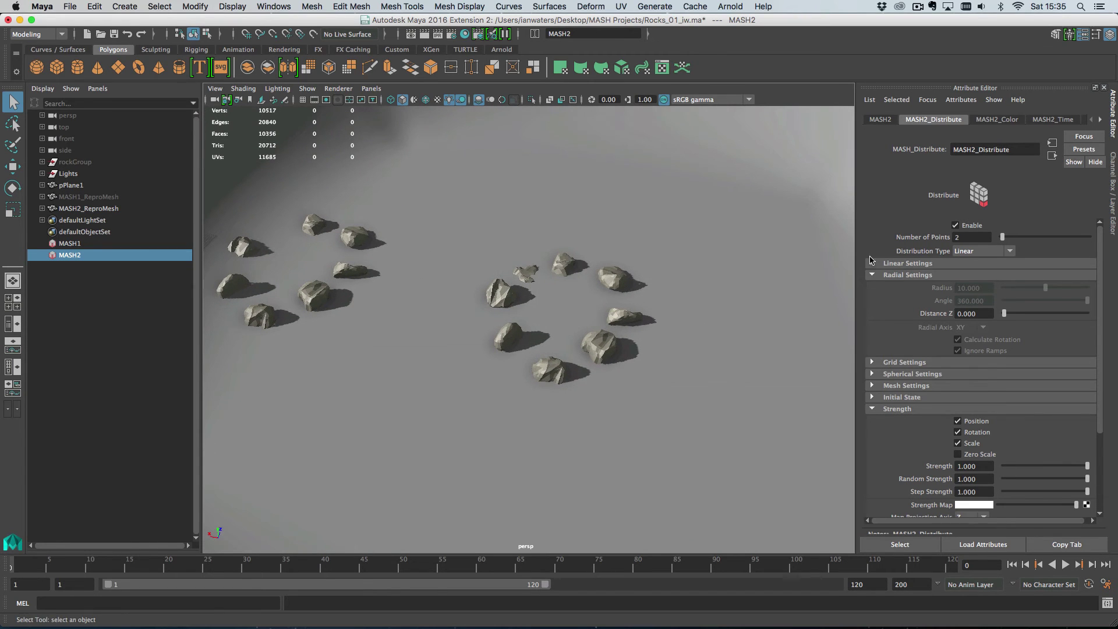
drag(1002, 237, 1016, 238)
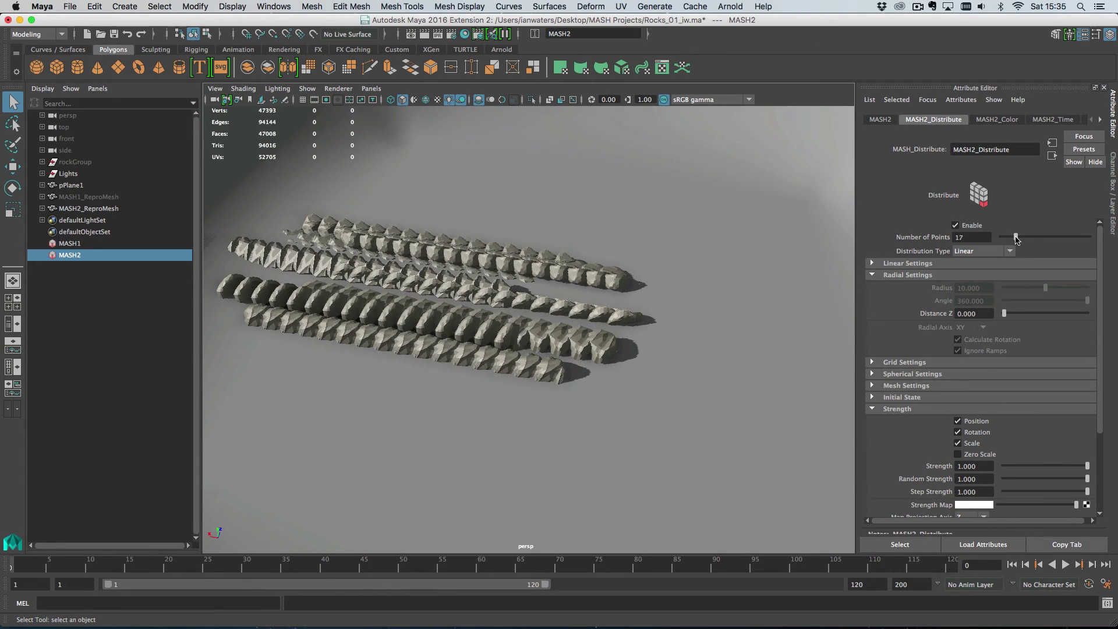
click(961, 264)
drag(1030, 277, 1008, 241)
Step: Add a MASH2 Random position node with Y disabled, range -25 to 25, Strength 0.694
click(886, 120)
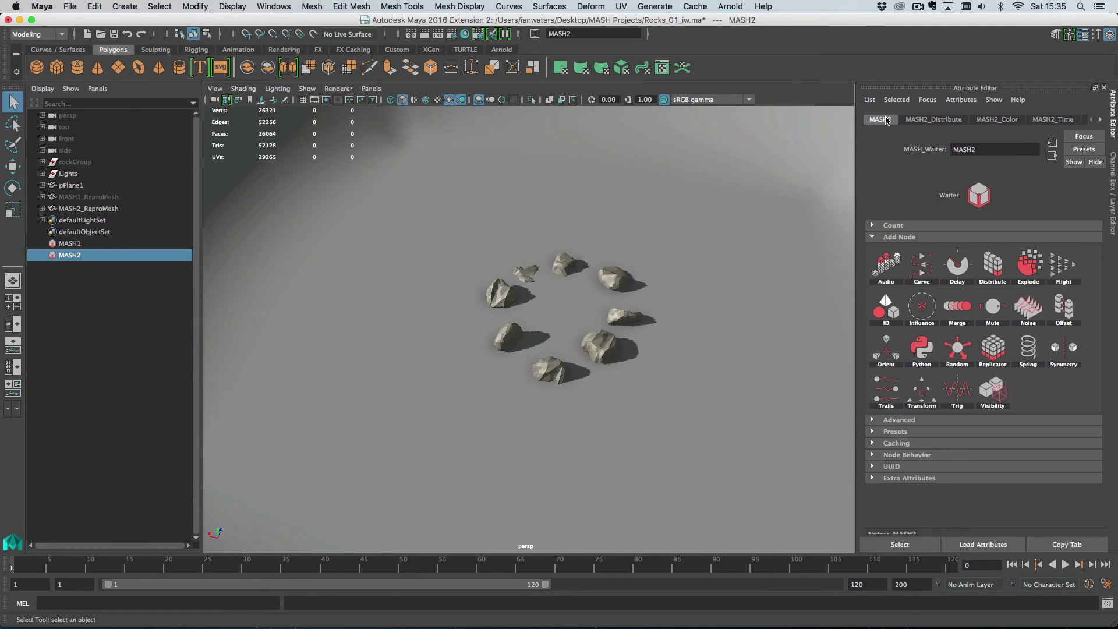
right_click(957, 348)
click(989, 350)
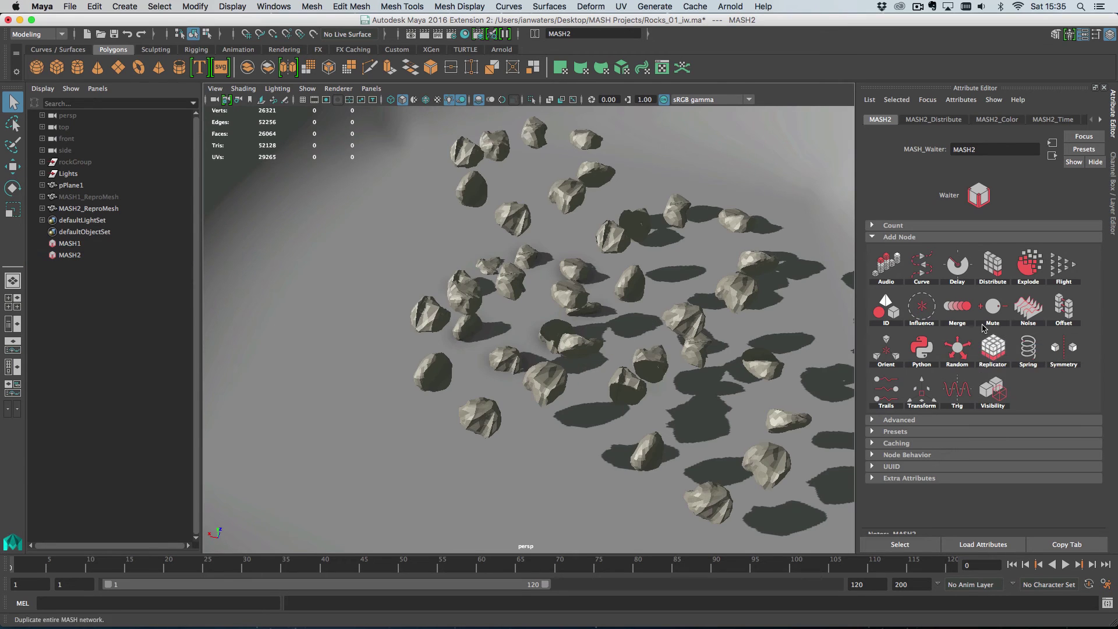
click(957, 260)
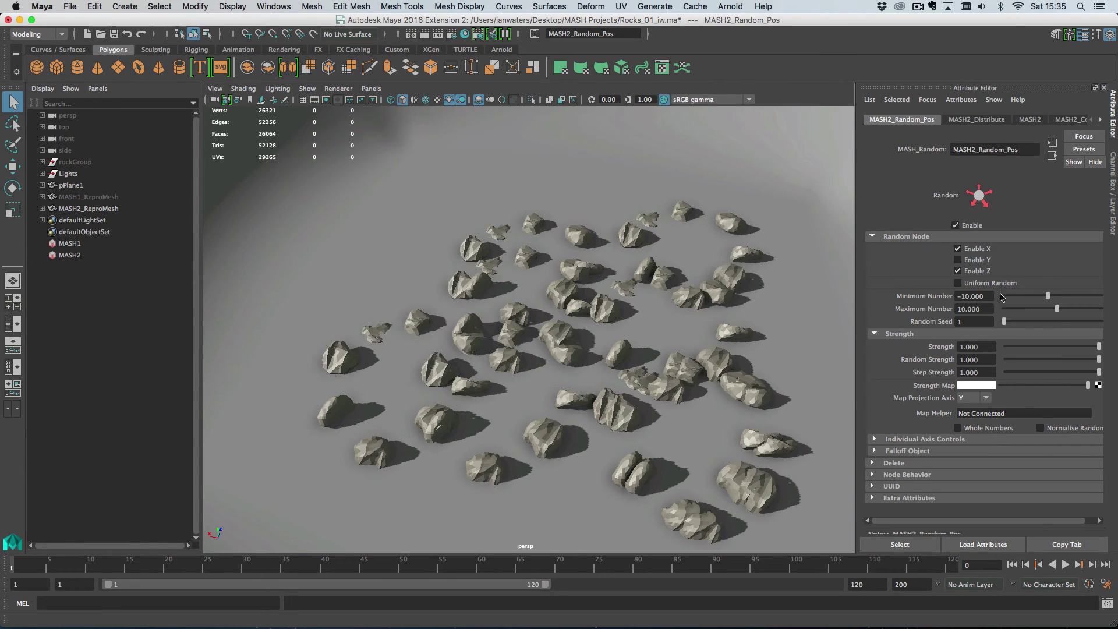
ctrl+drag(1001, 297, 988, 298)
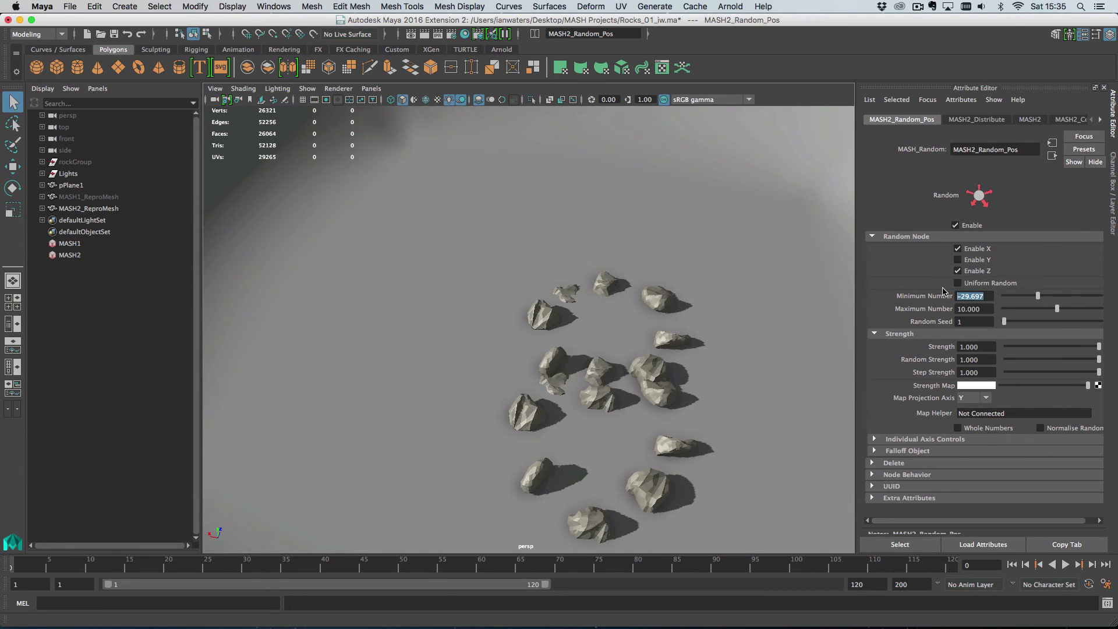
key(Tab)
text(25)
key(Return)
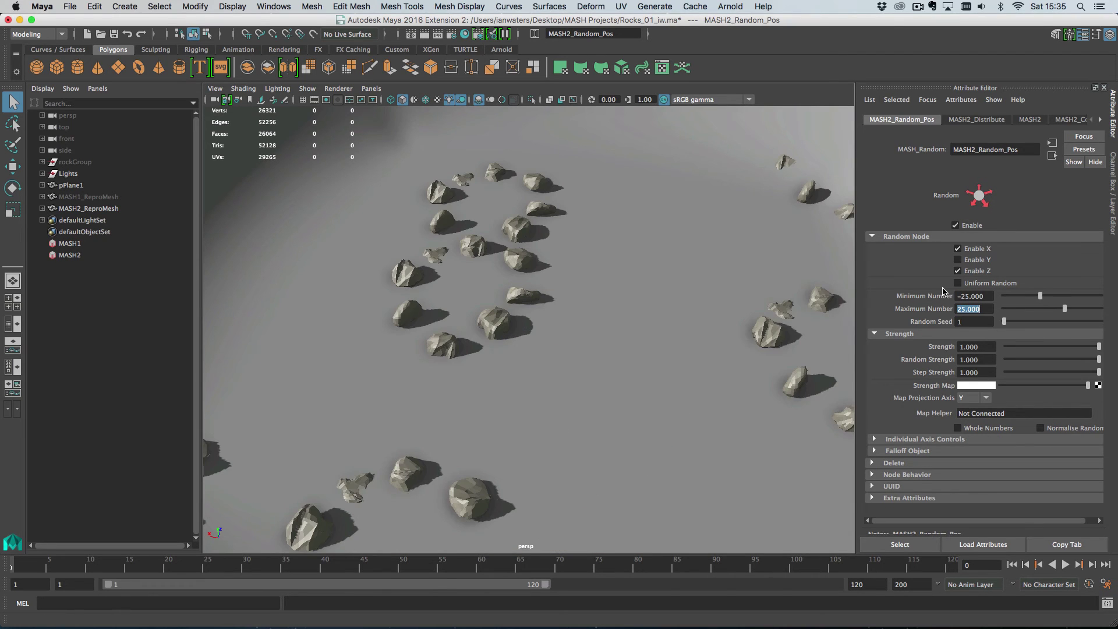
alt+drag(844, 340, 494, 349)
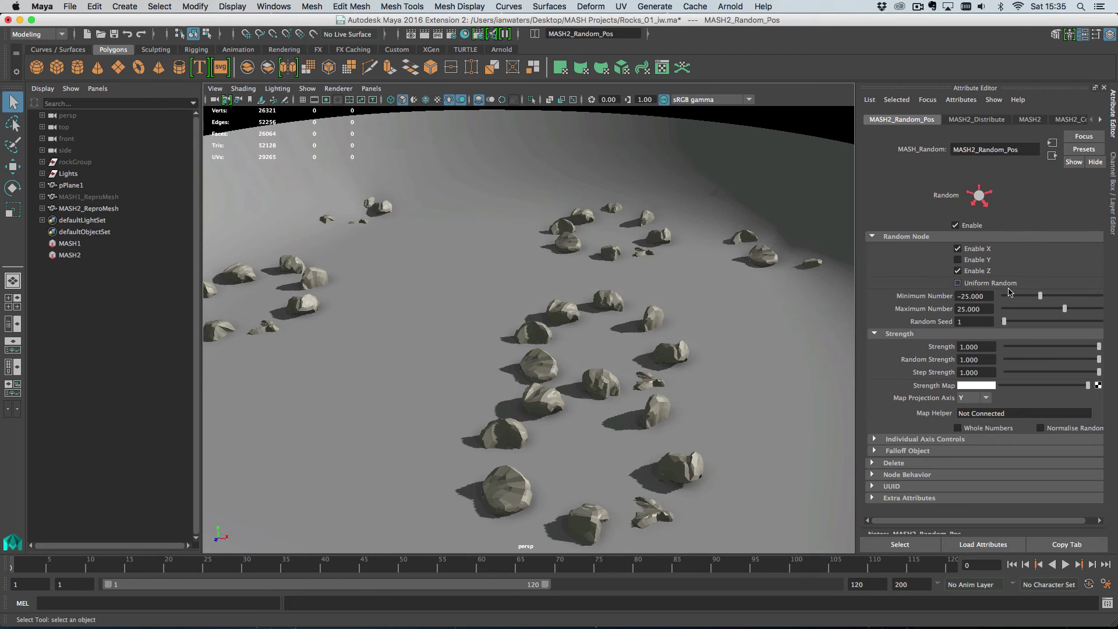
drag(1084, 349, 1028, 322)
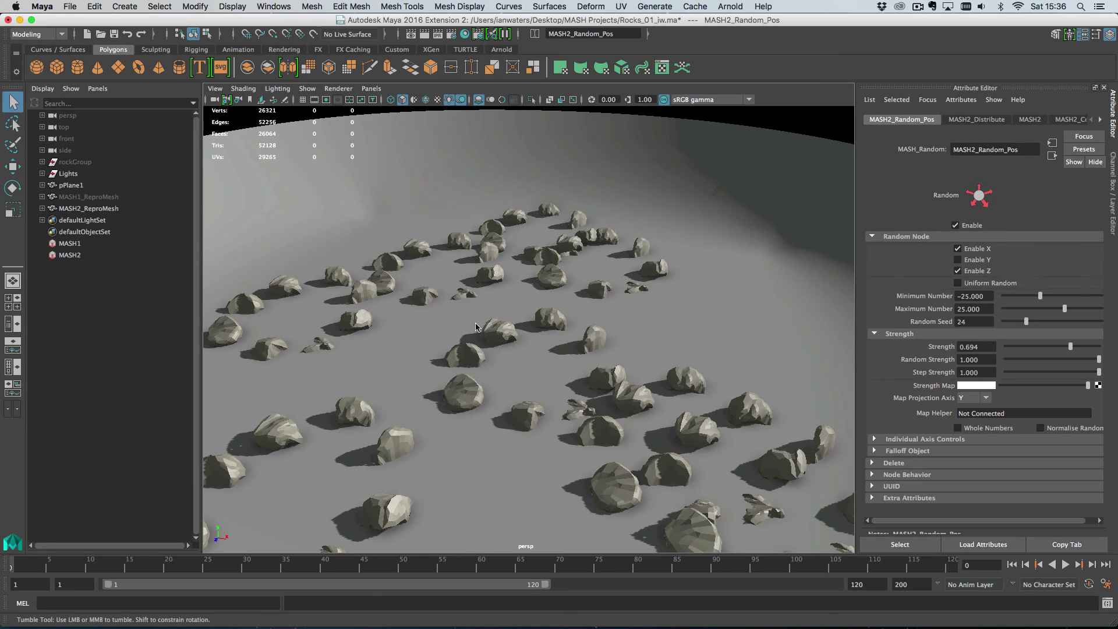
alt+drag(641, 262, 829, 217)
Step: Add a MASH2_Random_Rot node rotating only around Y, from -100 to 100
click(1029, 119)
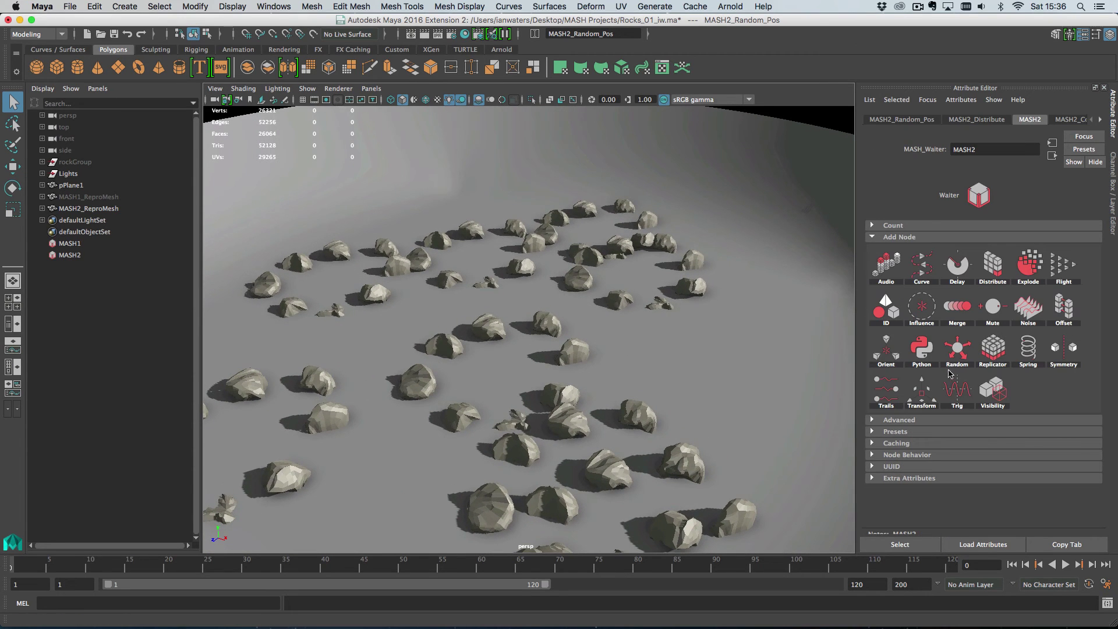
click(957, 348)
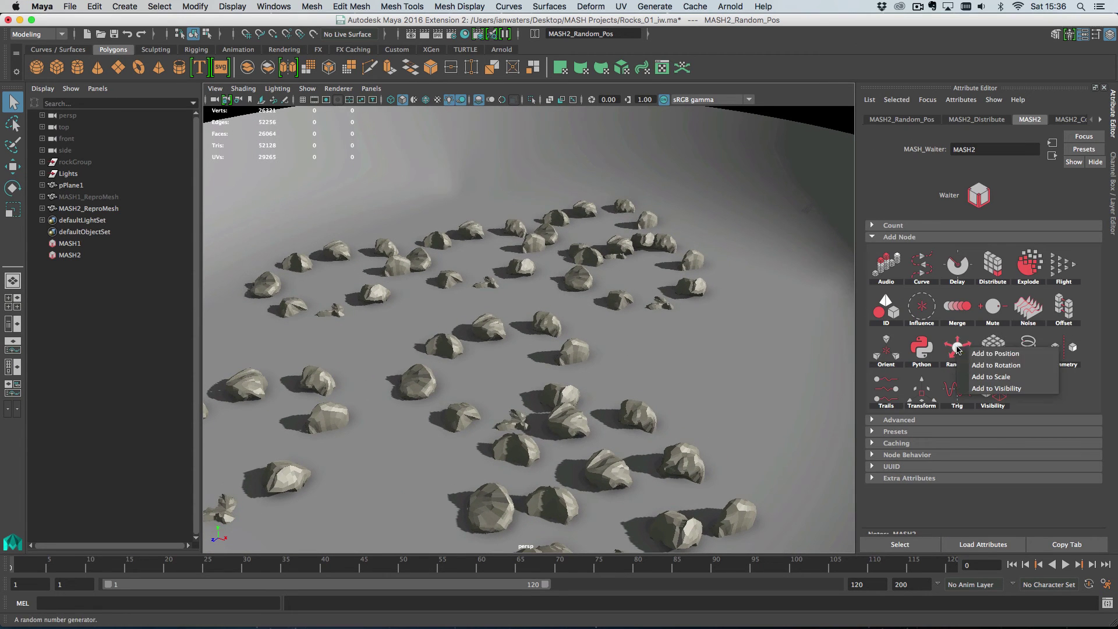
click(1005, 365)
click(882, 121)
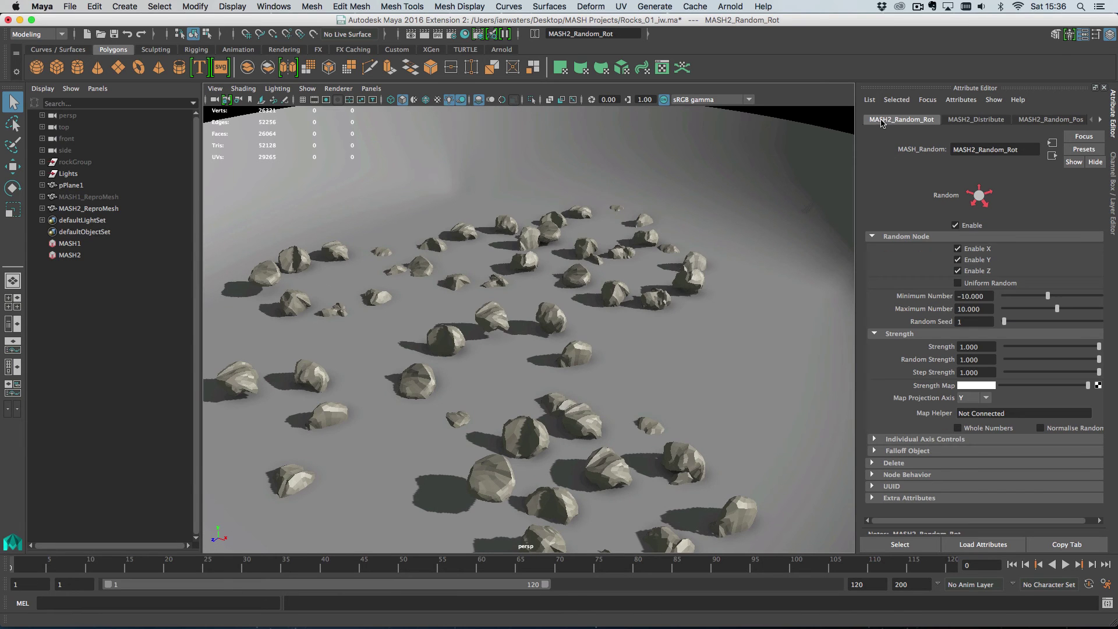
click(983, 248)
click(978, 271)
drag(1047, 296, 1100, 308)
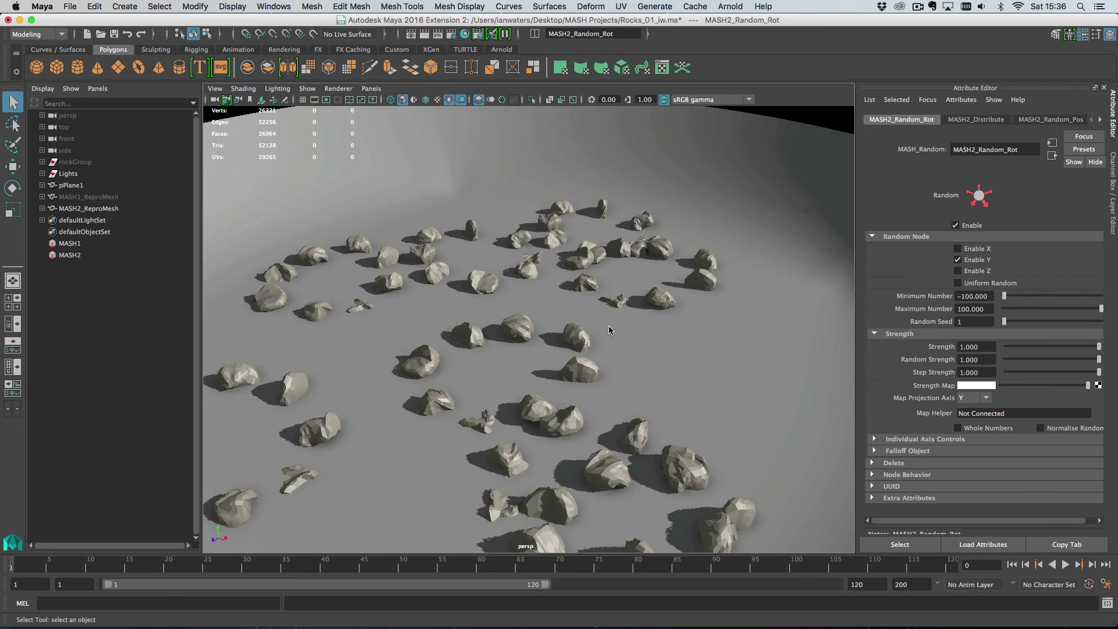
alt+drag(609, 326, 548, 306)
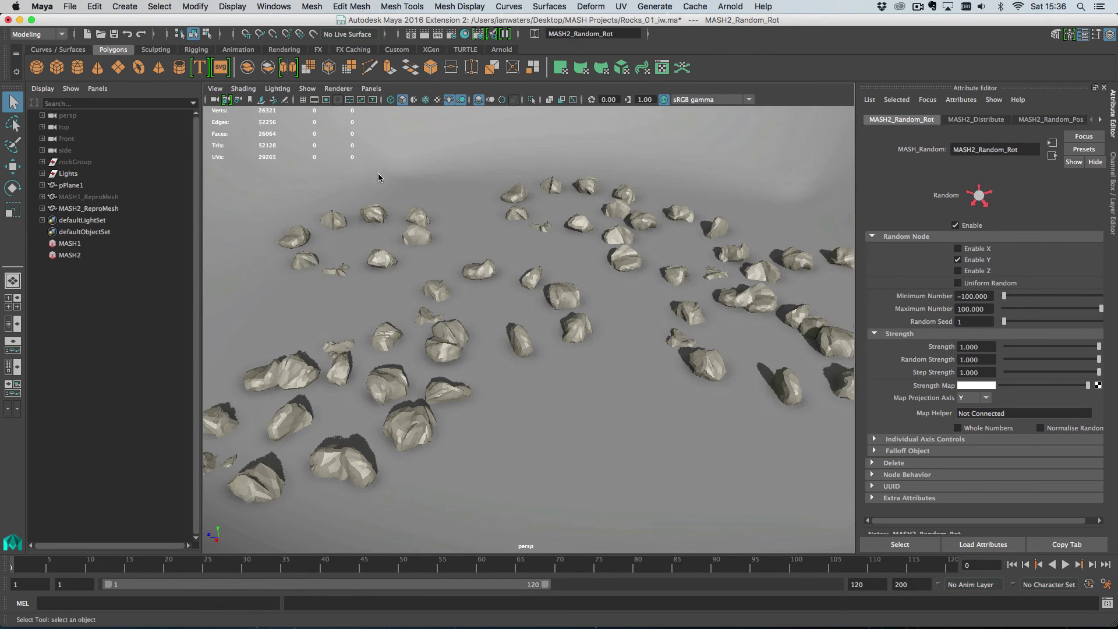
alt+drag(570, 374, 286, 298)
Step: Set MASH1_Distribute to 22 rocks per ring and shrink the radial radius to 4.113
click(87, 243)
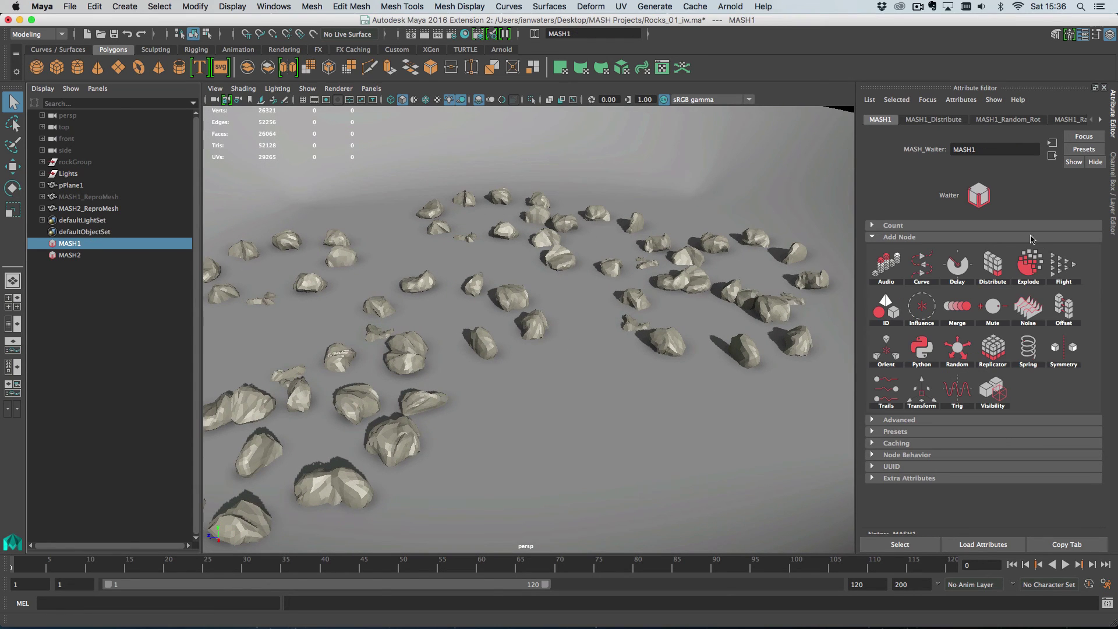
click(951, 120)
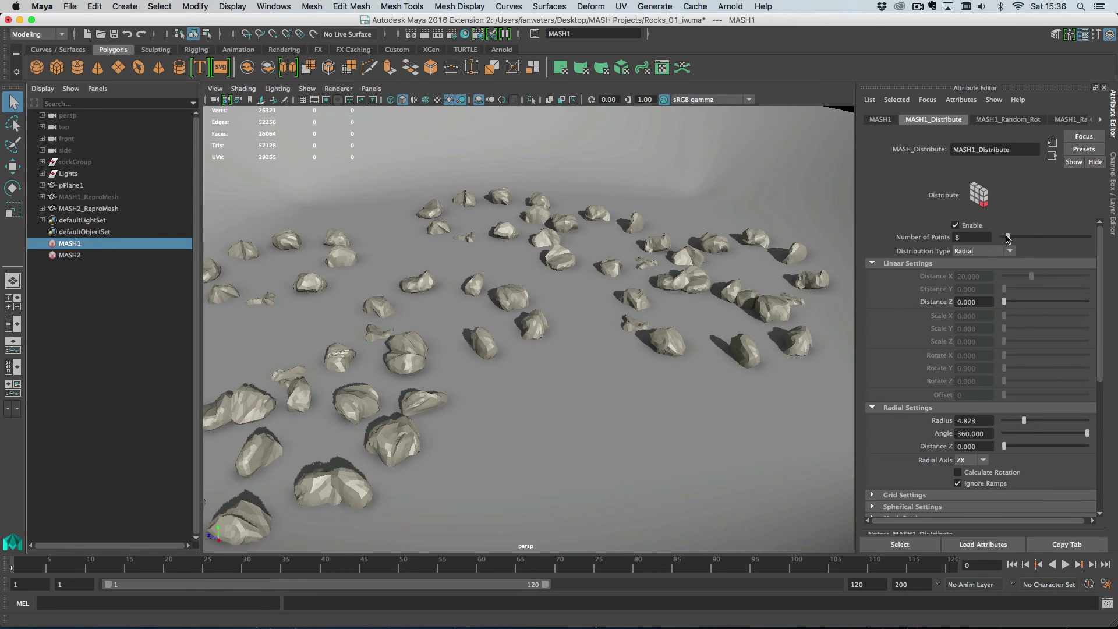
drag(1007, 238, 1015, 238)
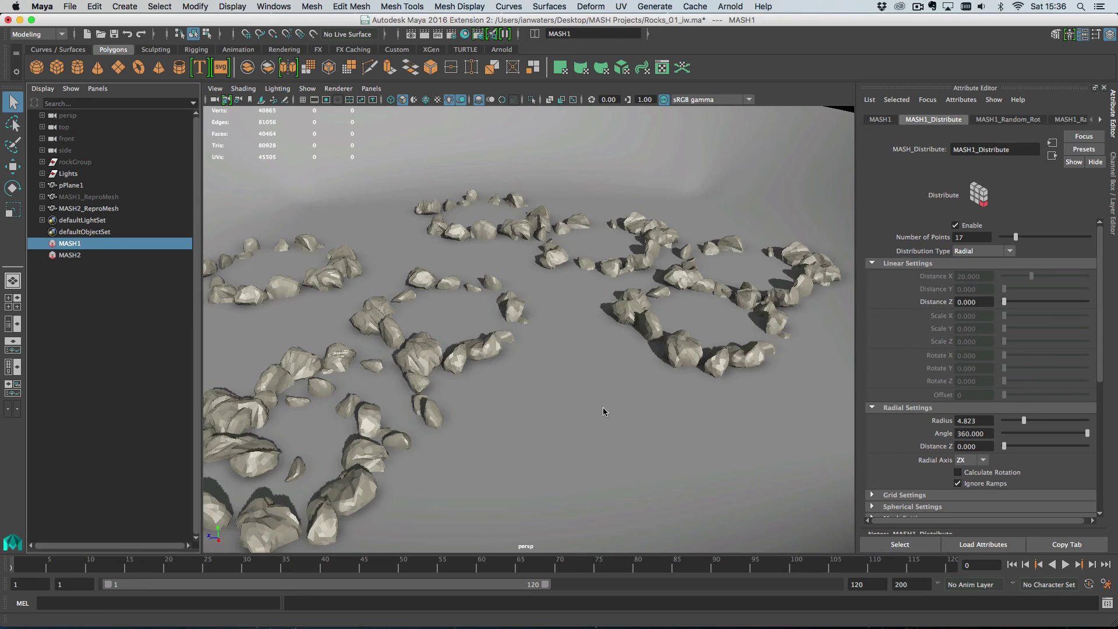
alt+drag(603, 412, 491, 391)
alt+drag(603, 378, 629, 379)
drag(1017, 237, 1020, 237)
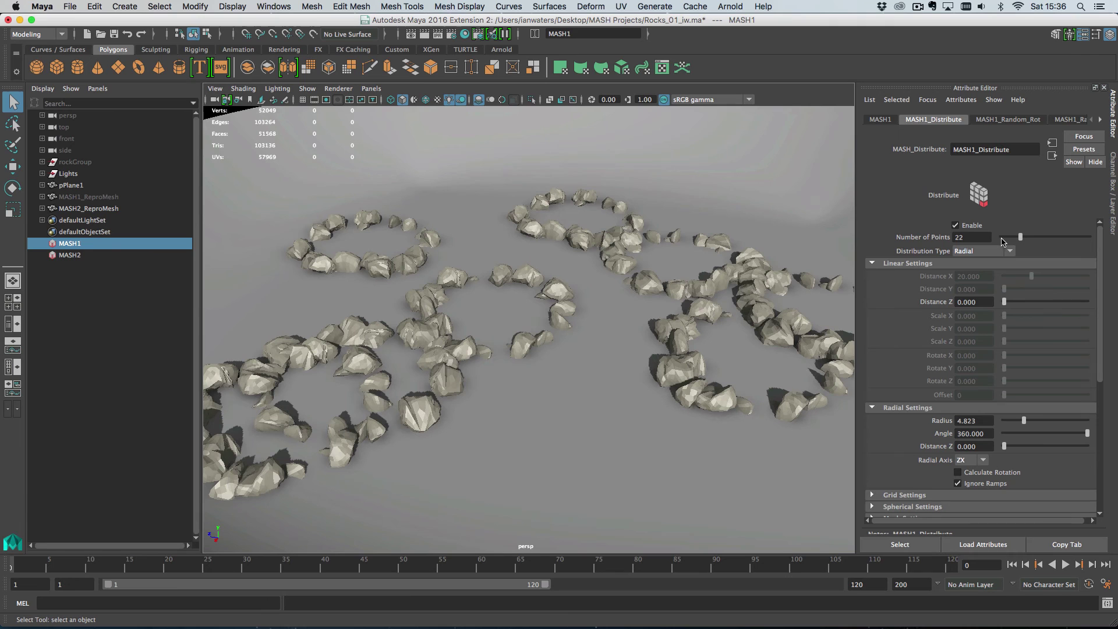
click(910, 263)
drag(1024, 289, 1021, 289)
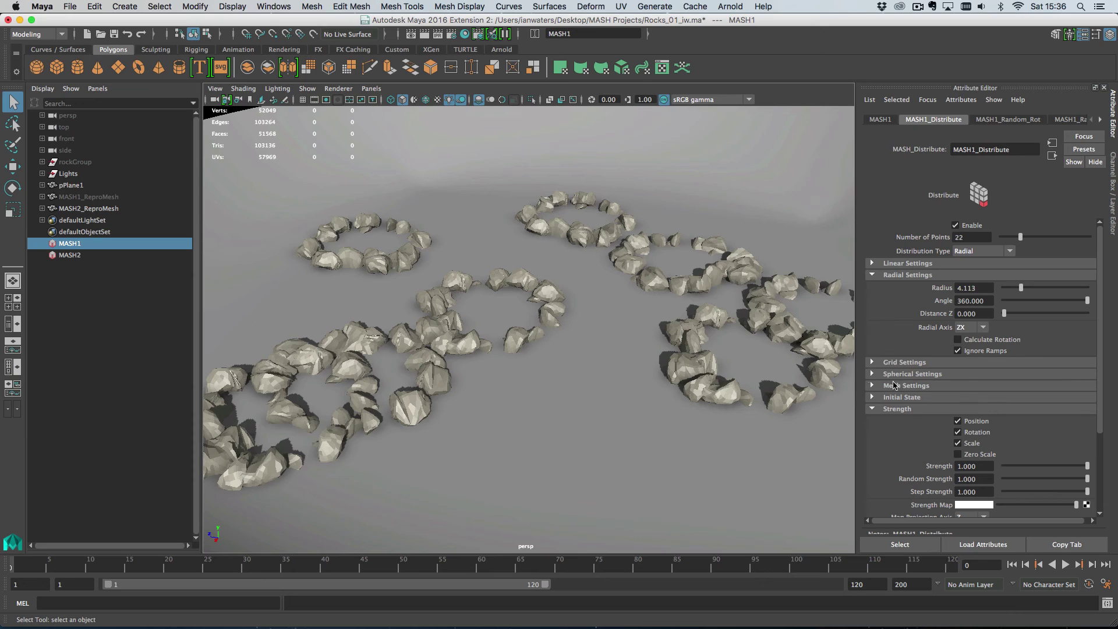
alt+drag(698, 320, 733, 324)
alt+right_drag(734, 323, 700, 305)
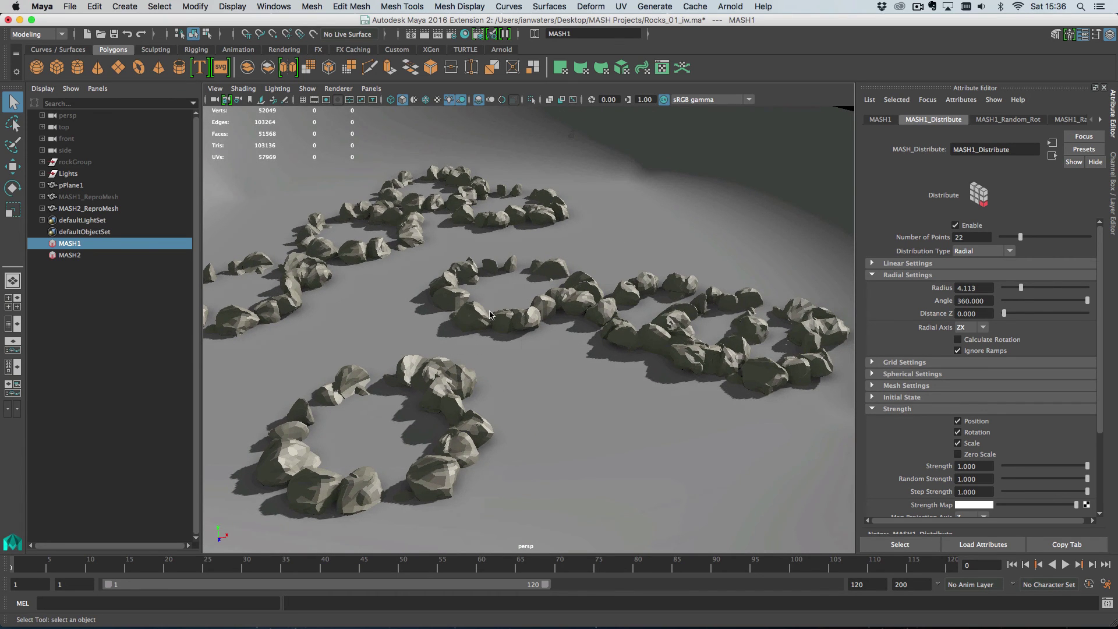
Step: Apply a Texture deformer (textureDeformer1) to the selected MASH2_ReproMesh
click(470, 314)
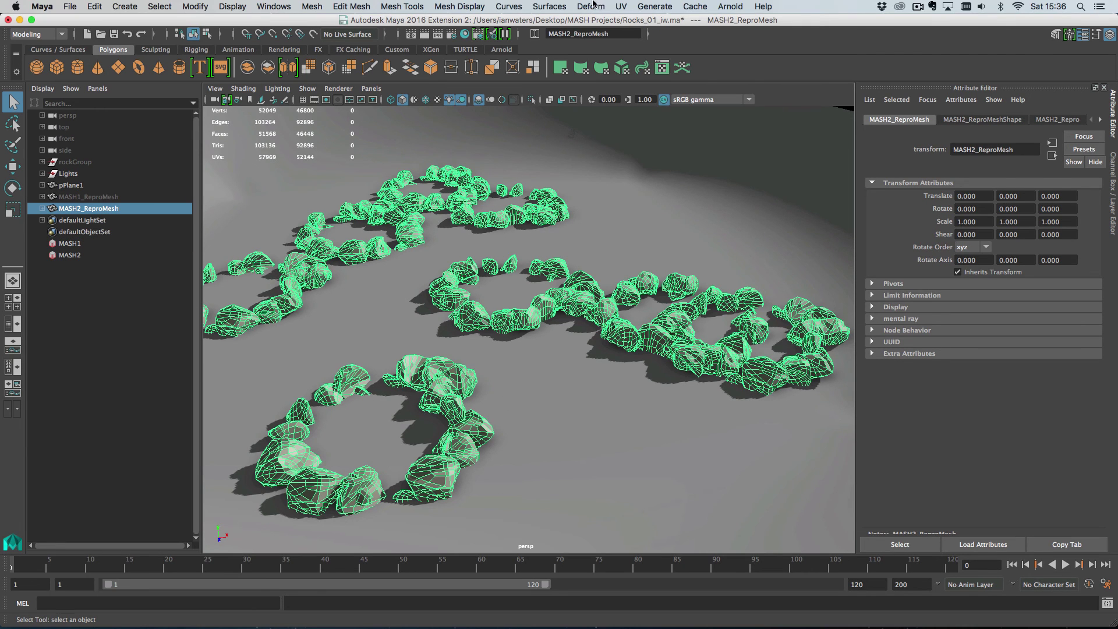
click(643, 6)
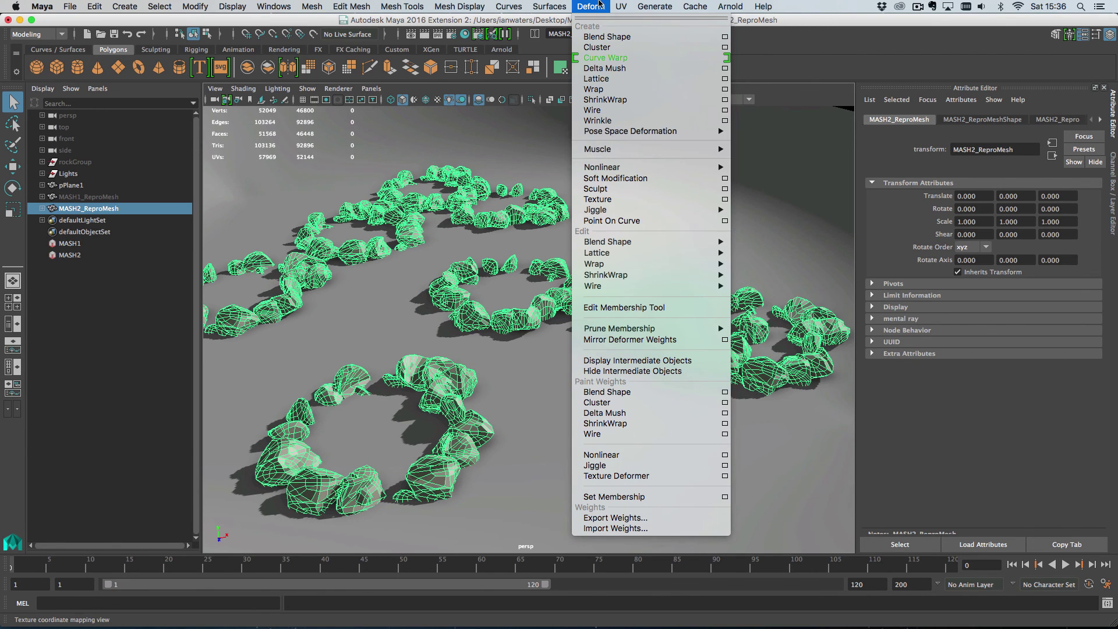
mouse_move(640, 170)
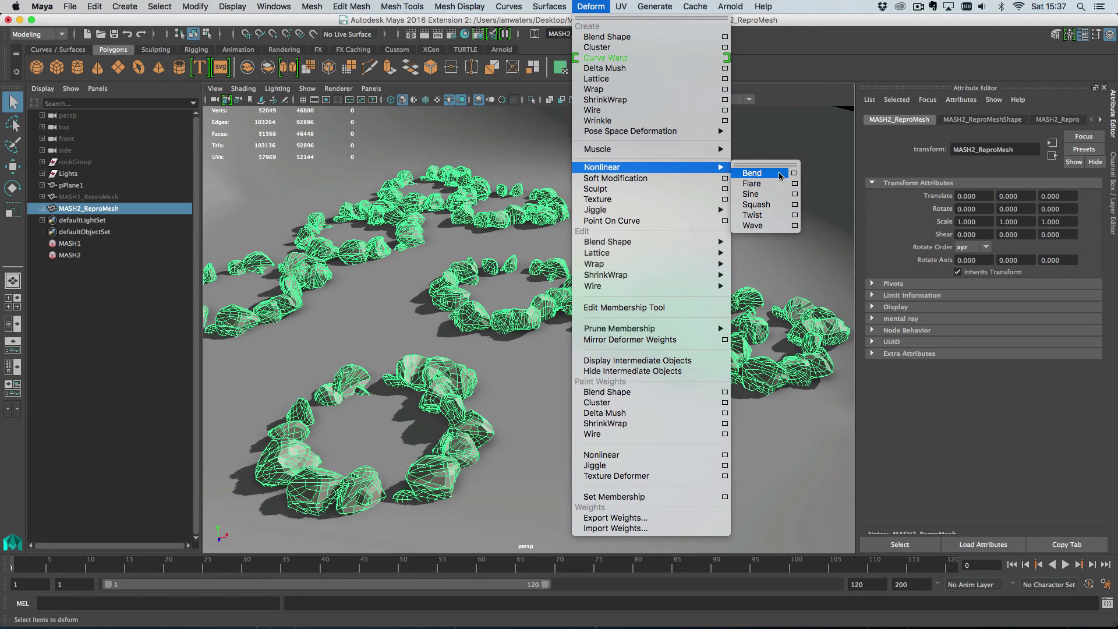
click(644, 201)
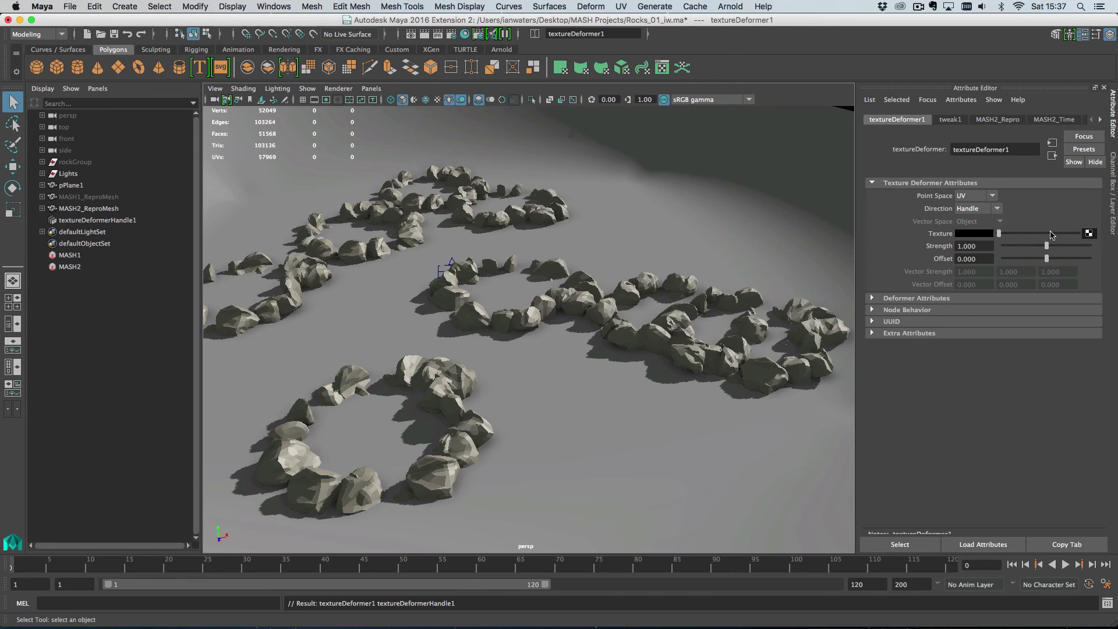
Step: Map a Simplex Noise to textureDeformer1, deform along Normal, and adjust Strength for bulkier rocks
click(1089, 233)
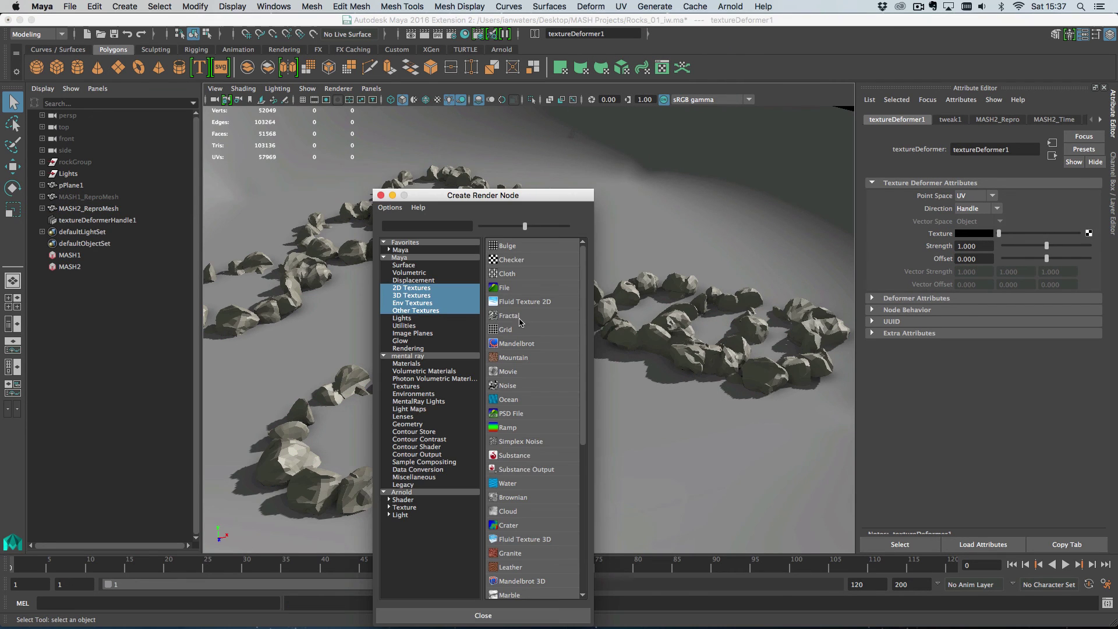
click(537, 443)
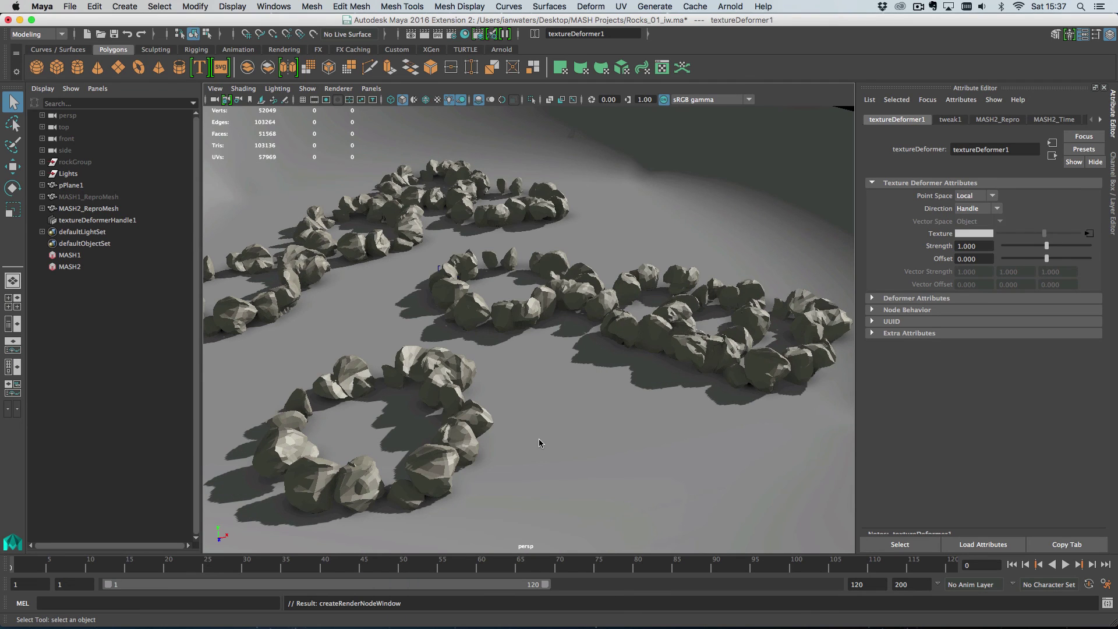
drag(1048, 237, 1025, 238)
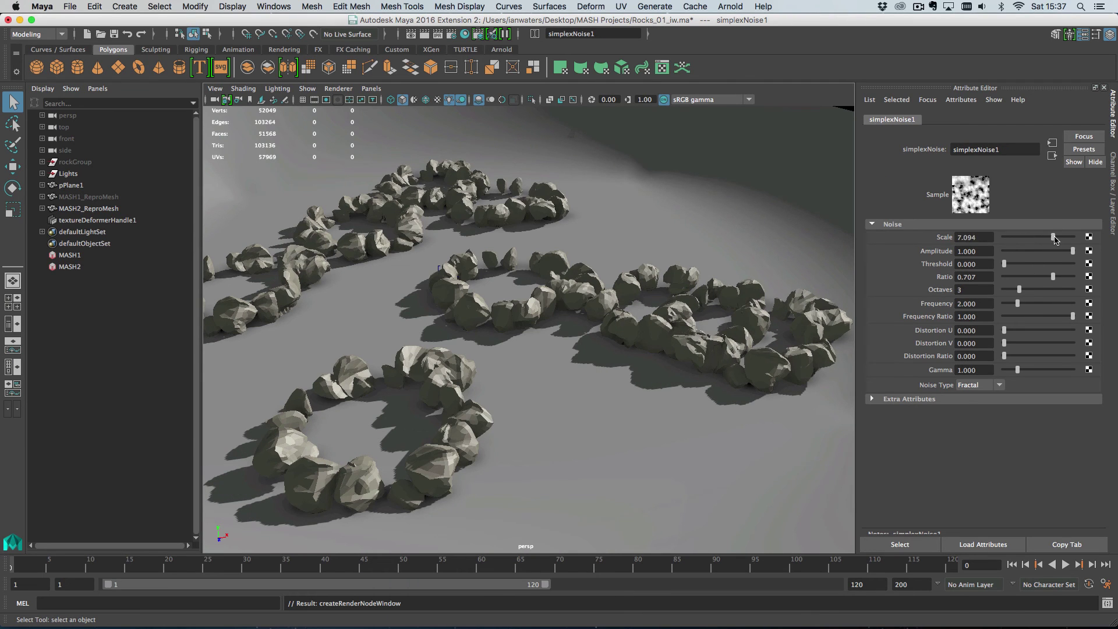
click(1051, 156)
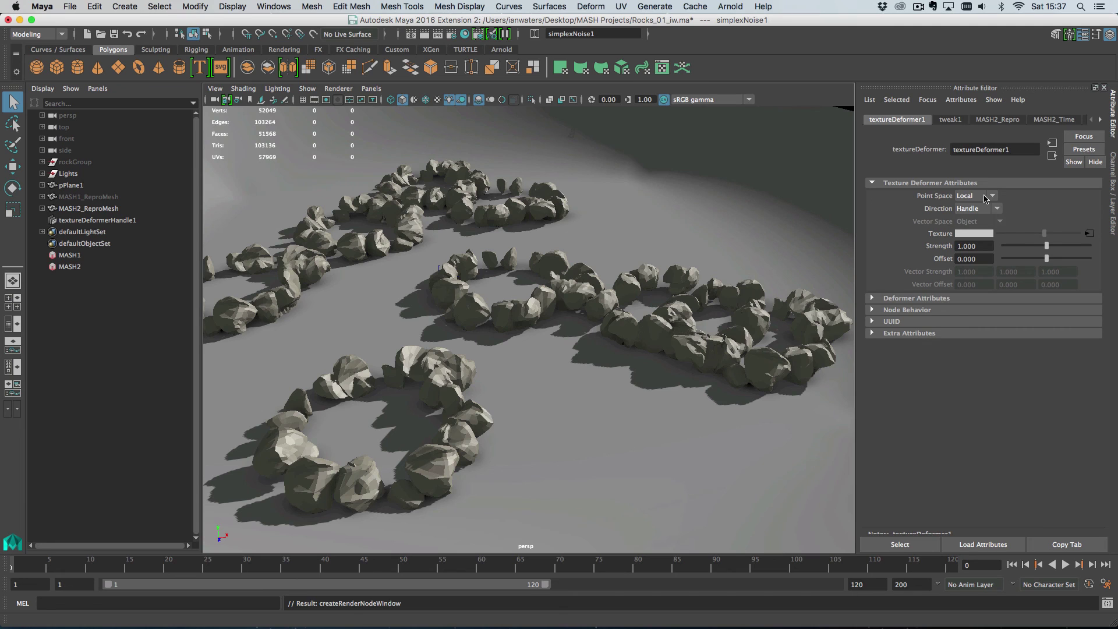
drag(1047, 244, 1037, 245)
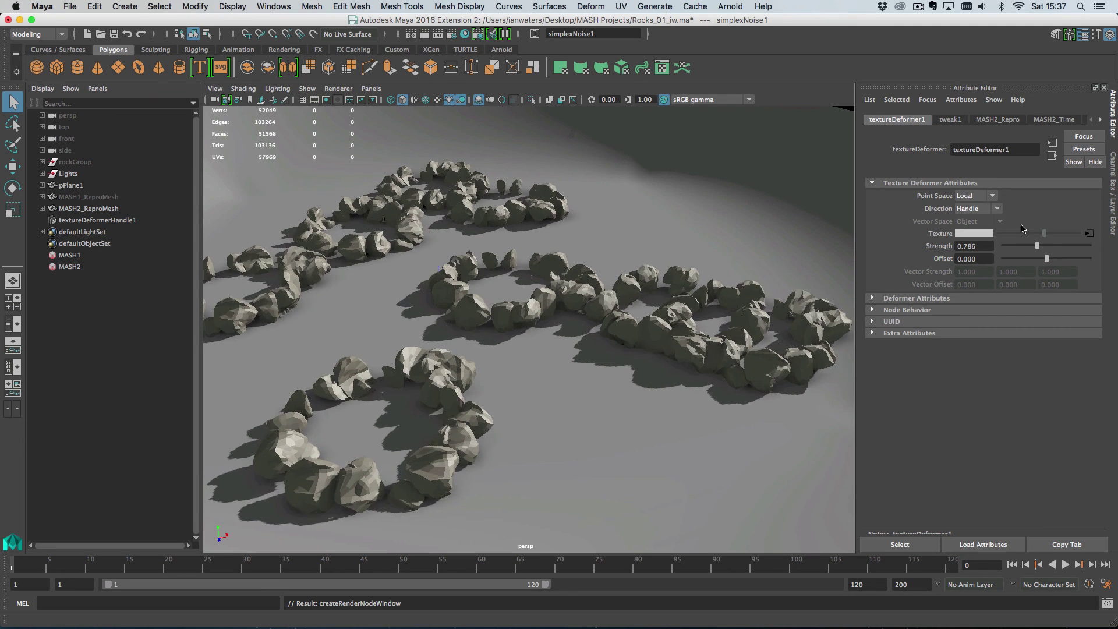
click(982, 196)
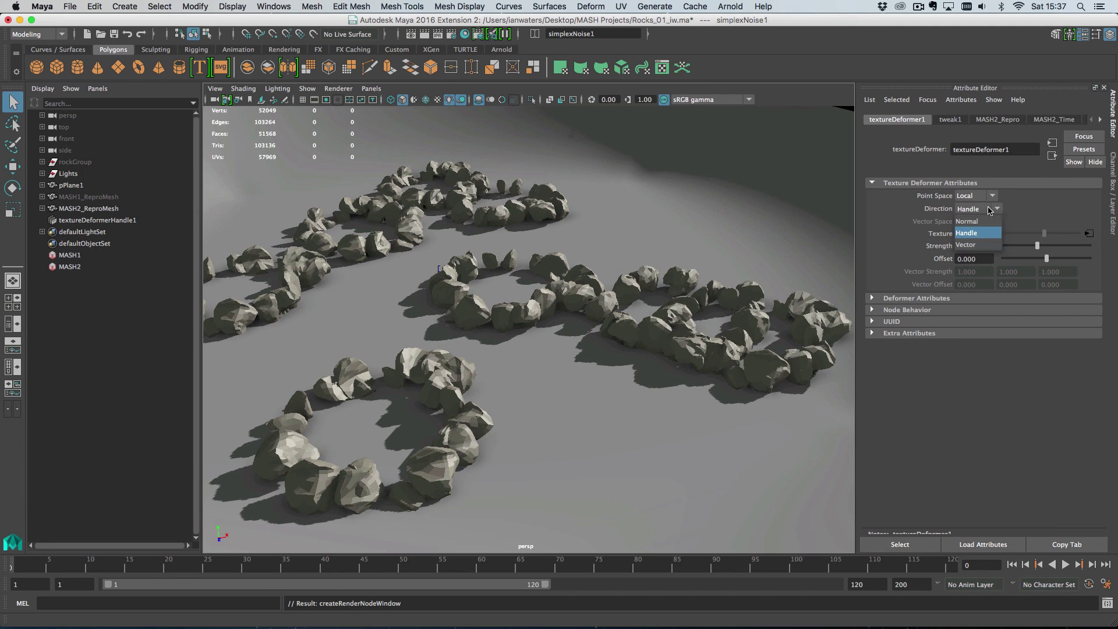
click(984, 222)
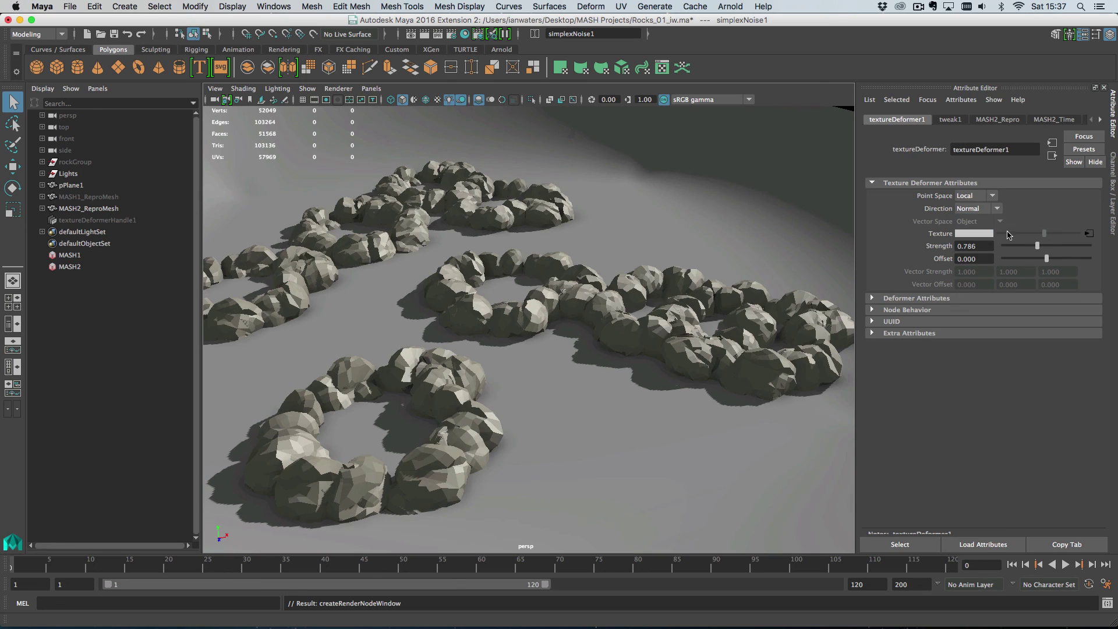
drag(1044, 244, 1059, 247)
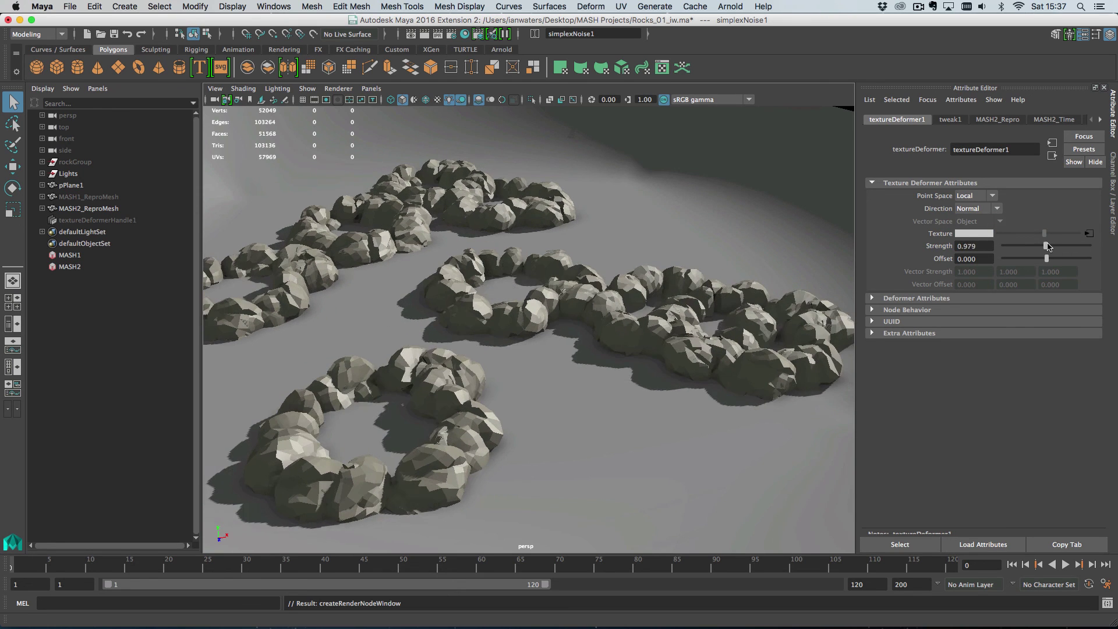
Step: Tune the simplex noise: lower Amplitude, raise Threshold to 0.376, reduce Scale and Ratio
click(1088, 233)
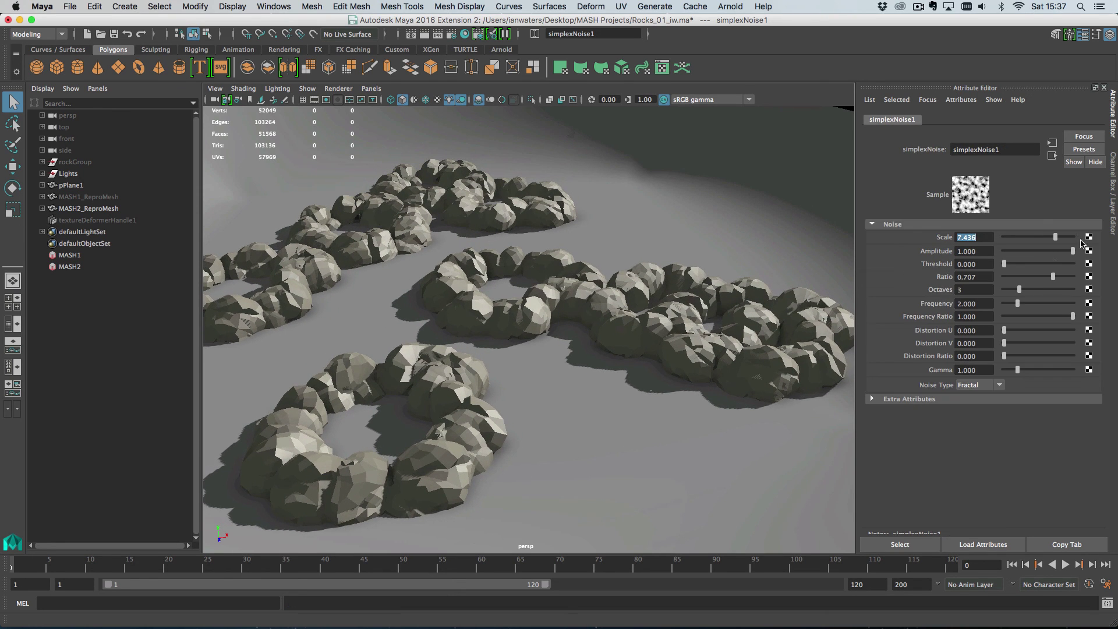
drag(1061, 251, 1033, 237)
click(1029, 264)
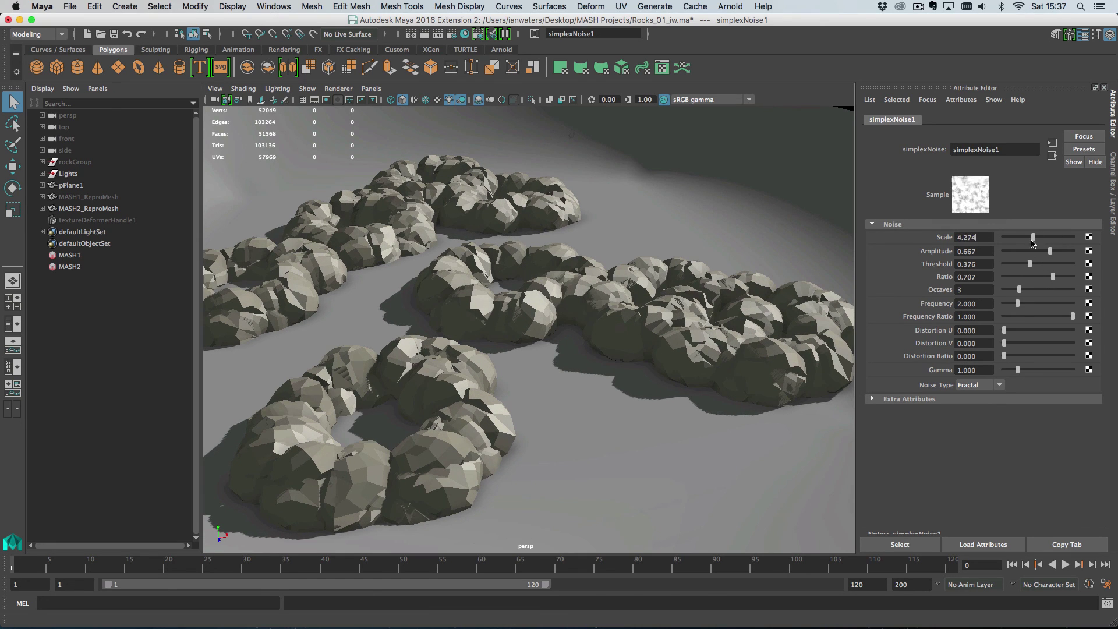
drag(1053, 277, 1072, 306)
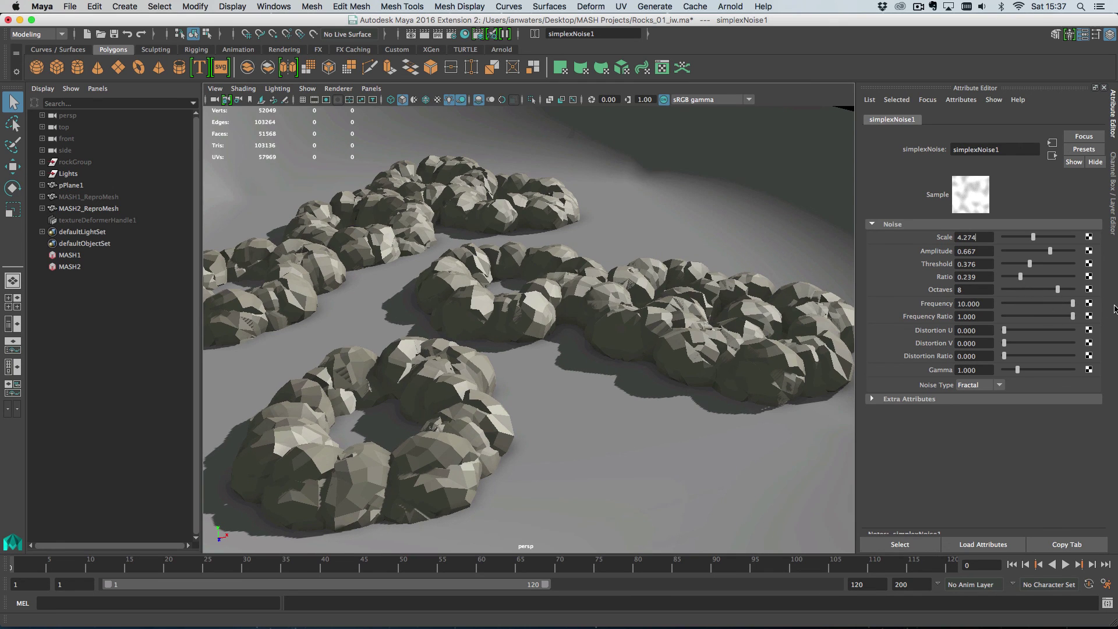
Step: Replace the deformer's simplex noise with a Noise texture at Frequency 0.040
click(1052, 156)
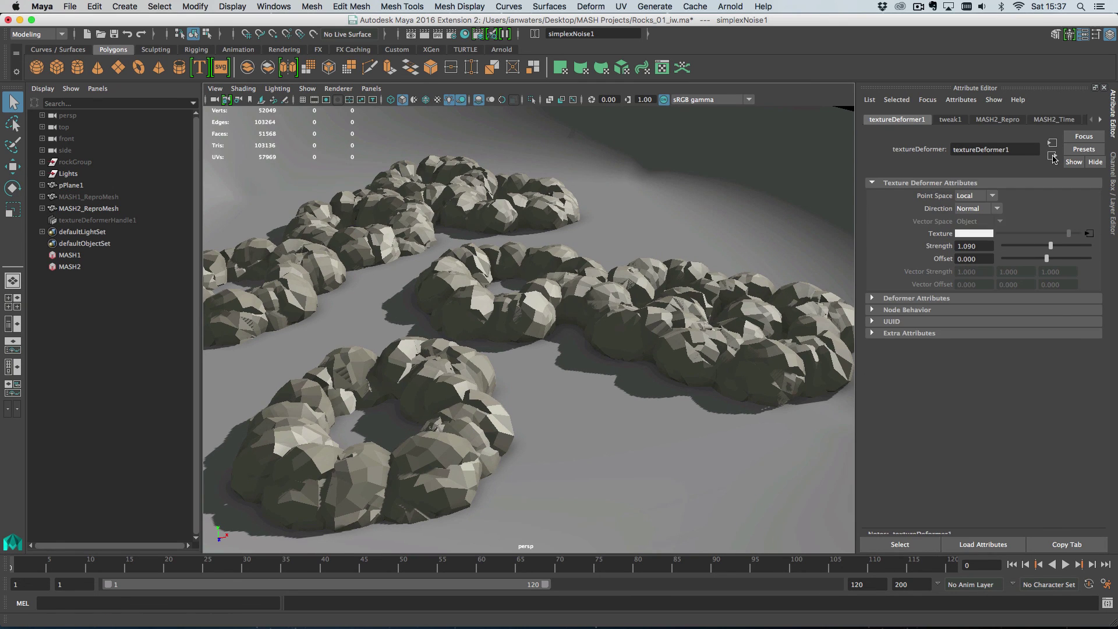
right_click(943, 235)
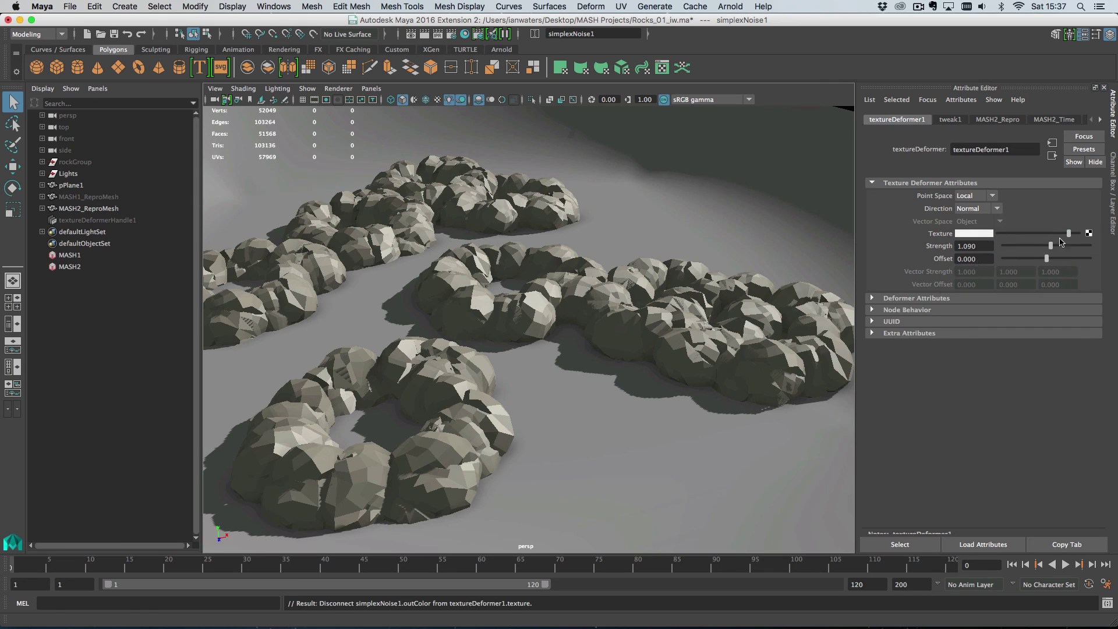
click(1088, 233)
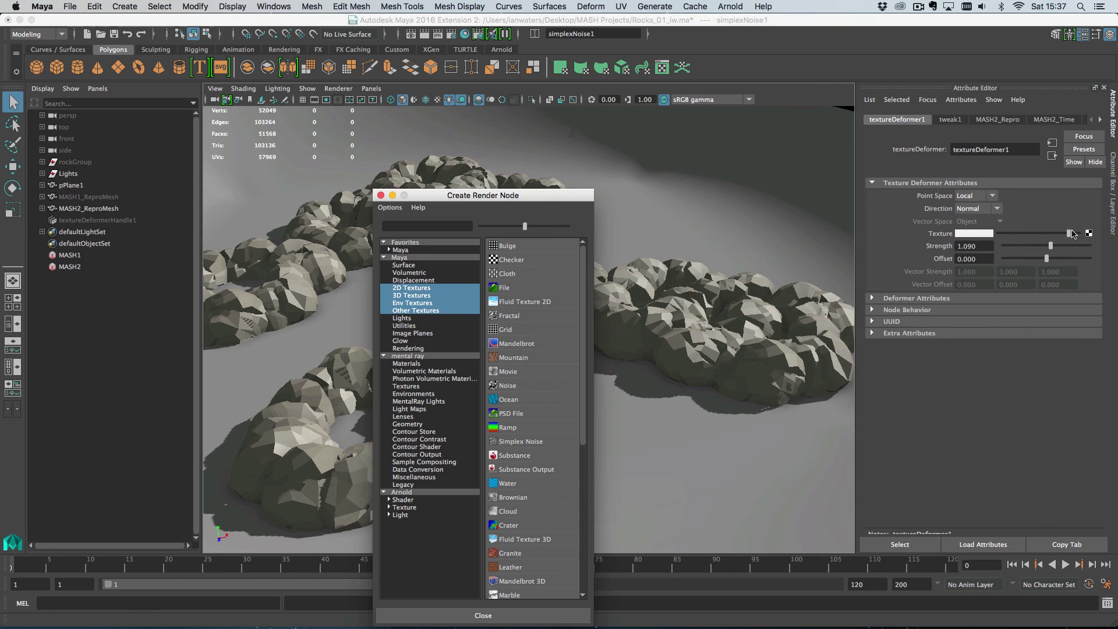
click(551, 385)
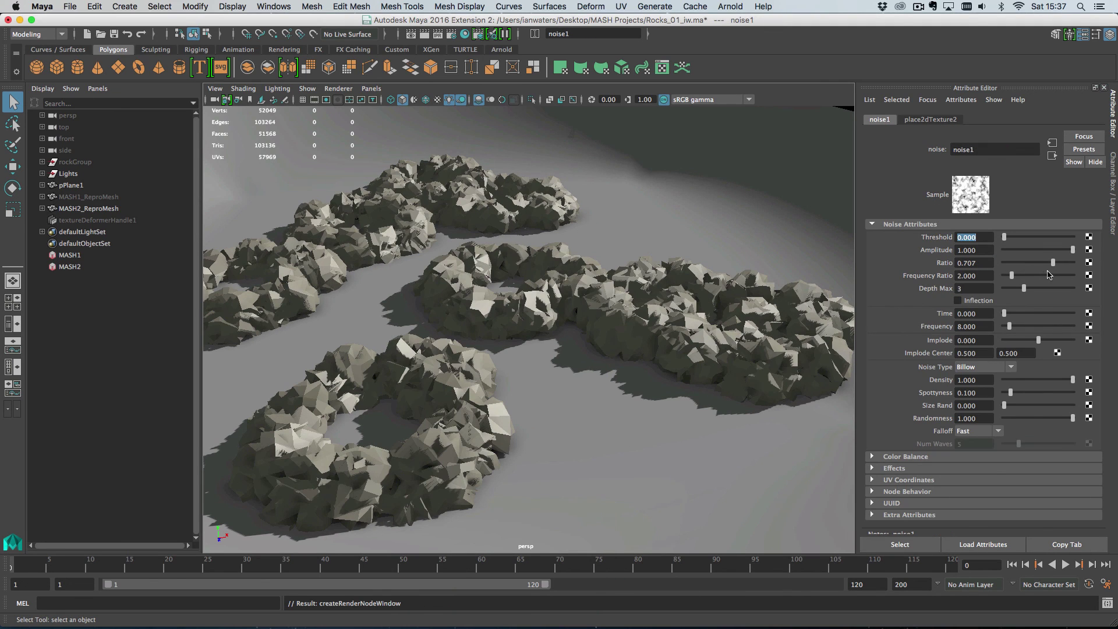
drag(1013, 327, 971, 330)
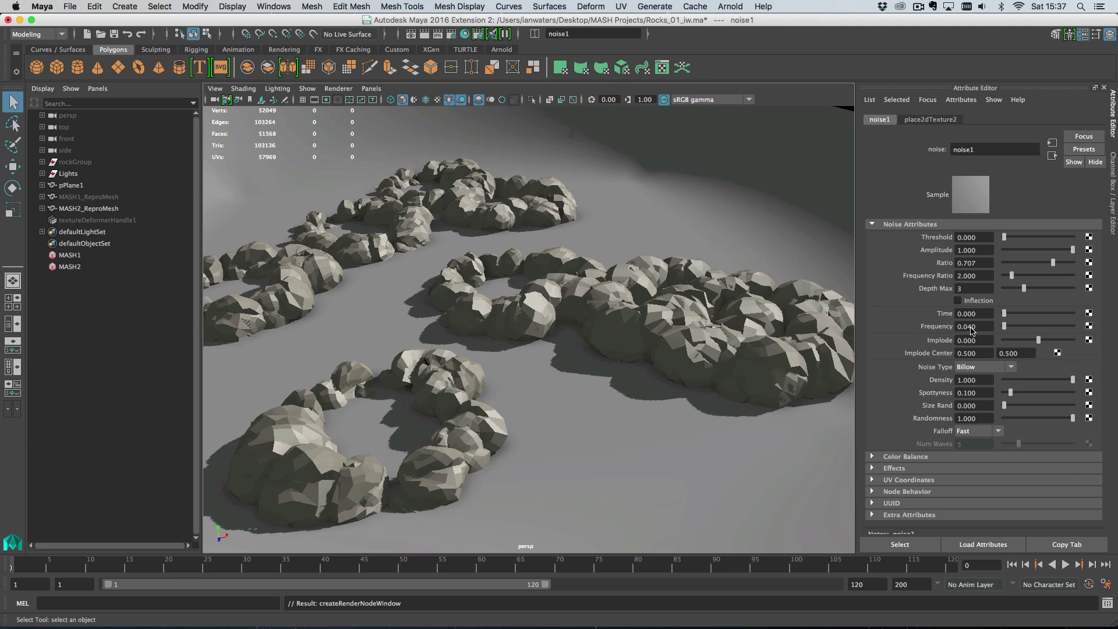
Step: Set the noise's place2dTexture2 Rotate Frame to 280
click(934, 119)
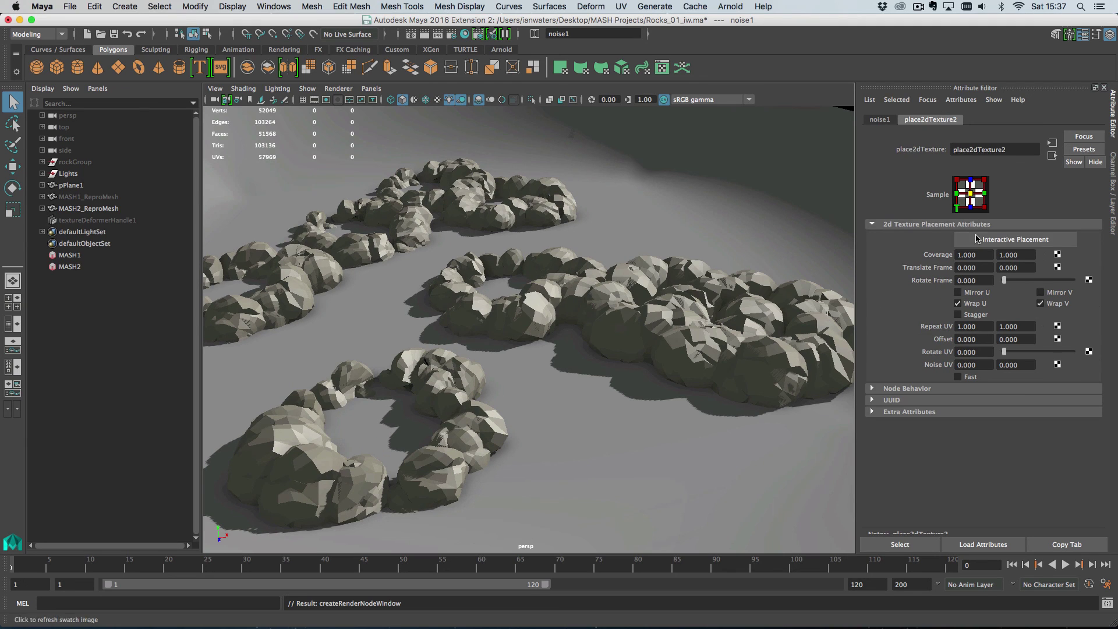
drag(1004, 283, 1041, 283)
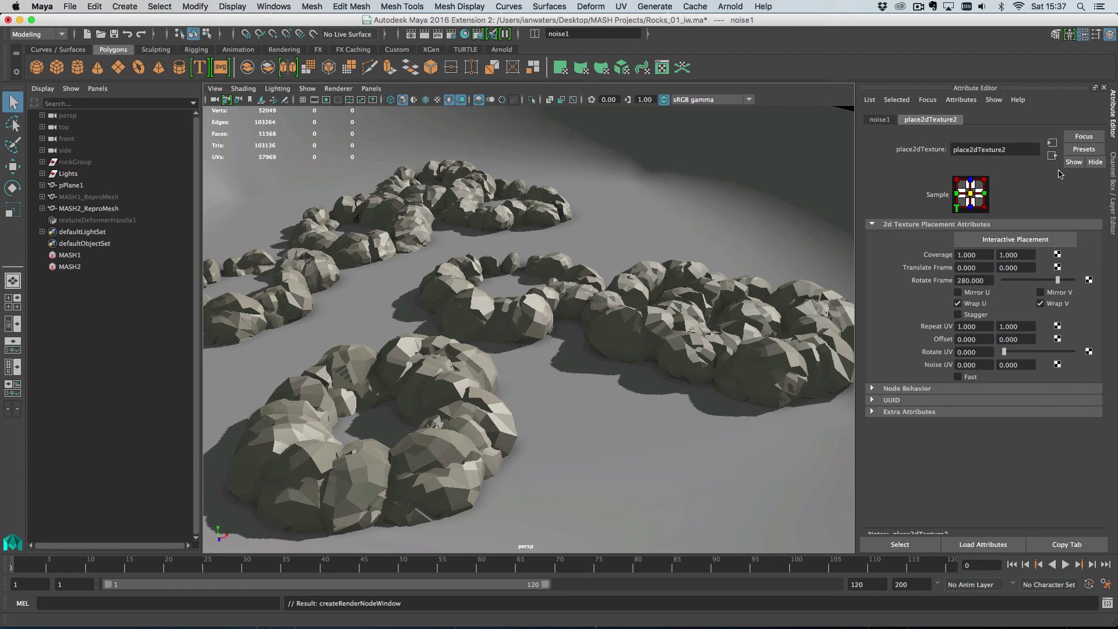
click(1053, 156)
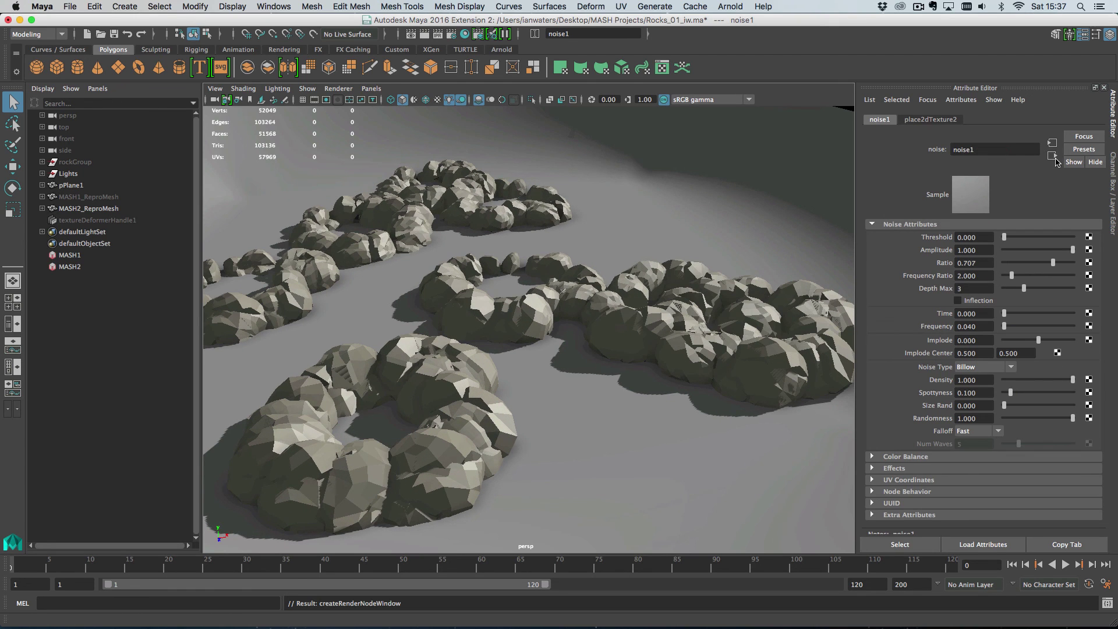
Step: Select MASH2 in the Outliner to display its MASH2_Distribute settings
click(70, 267)
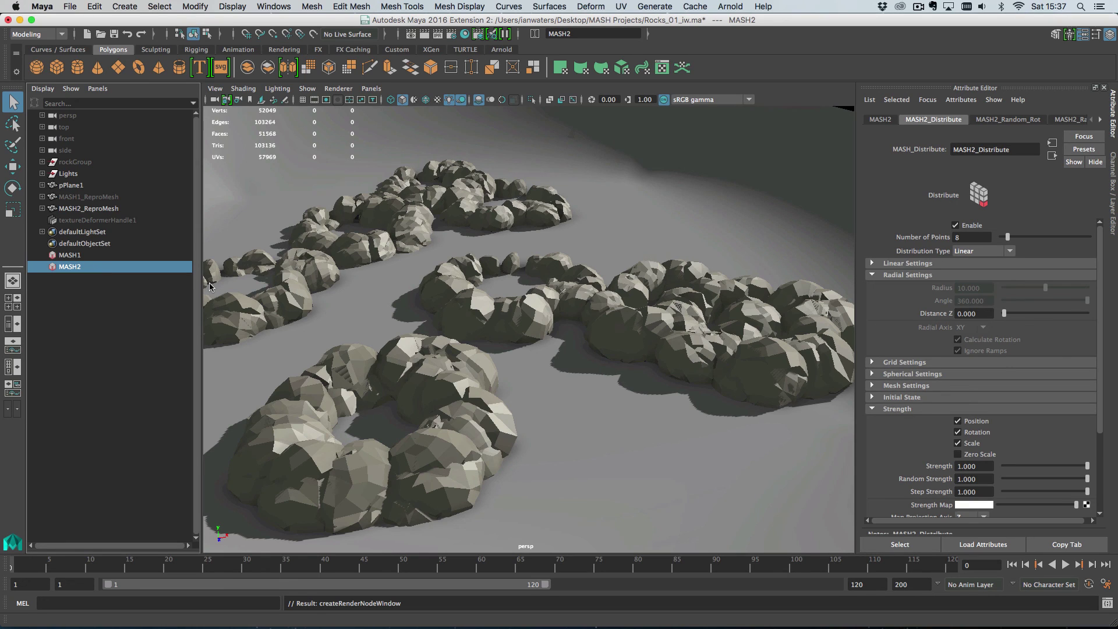